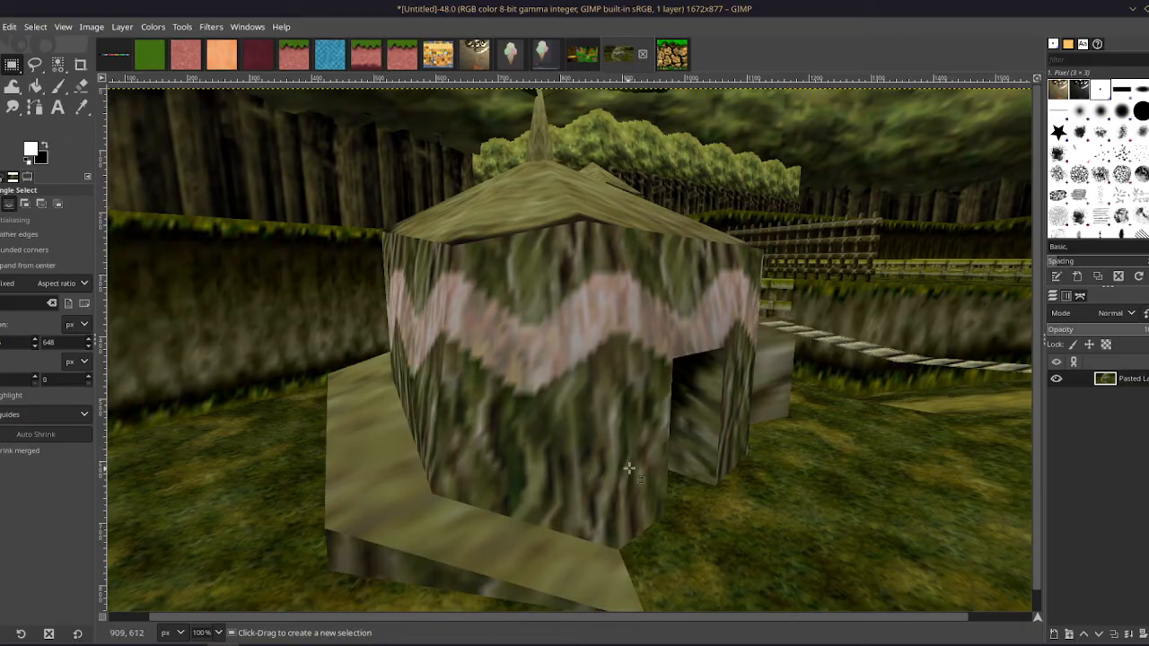
Reset the rotated canvas view to an angle of 0.00 degrees.
{"action": "left_click_drag", "start_coordinate": [659, 469], "coordinate": [752, 606]}
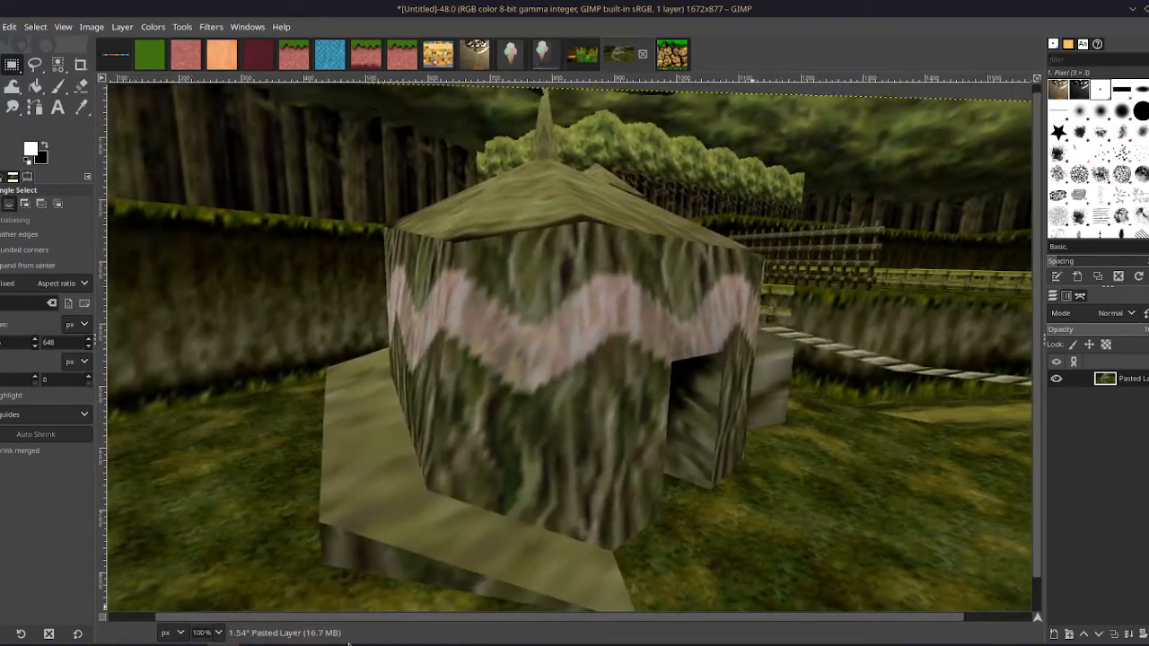
{"action": "left_click", "coordinate": [242, 633]}
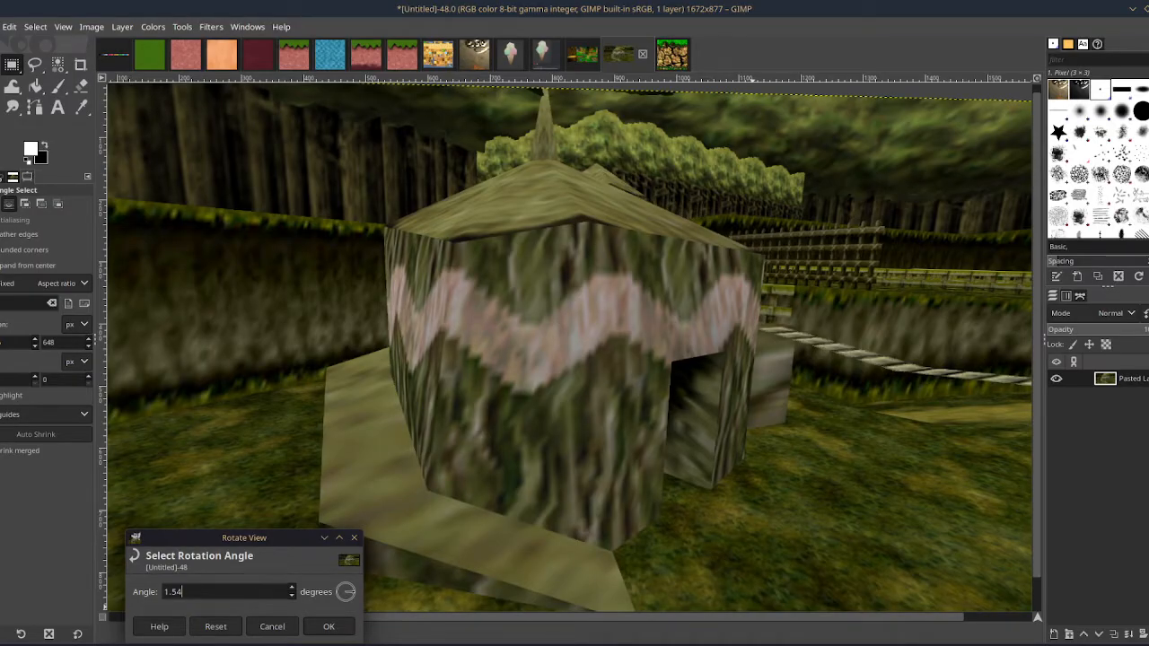
{"action": "type", "text": "0.00"}
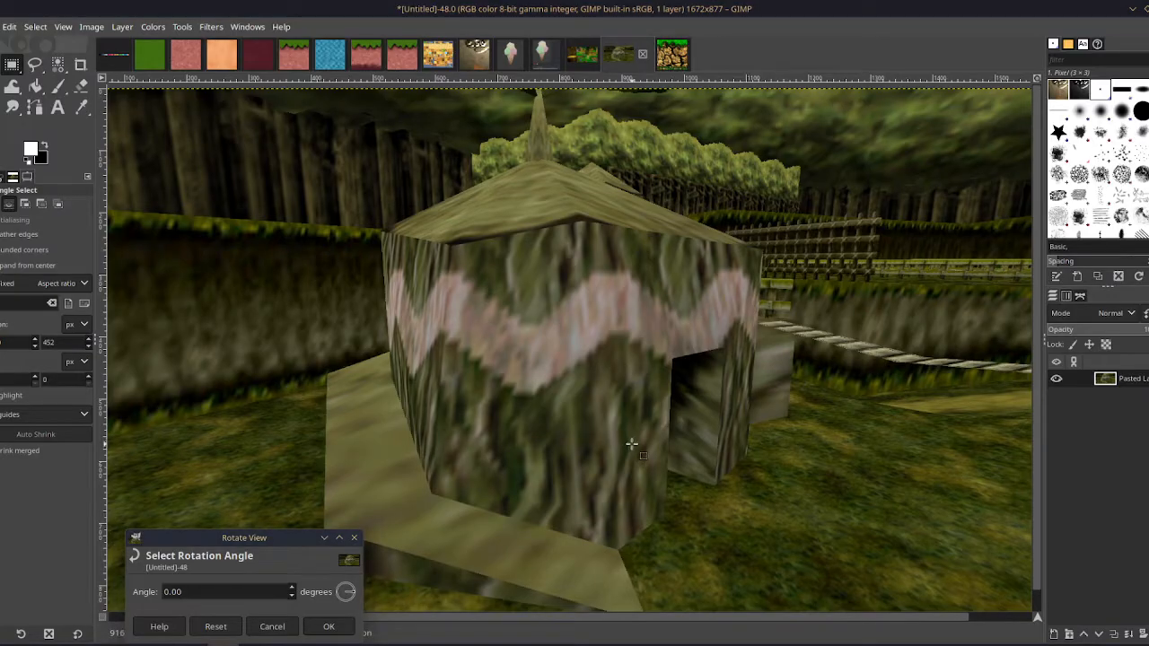
{"action": "scroll", "coordinate": [653, 420], "scroll_direction": "down", "scroll_amount": 1}
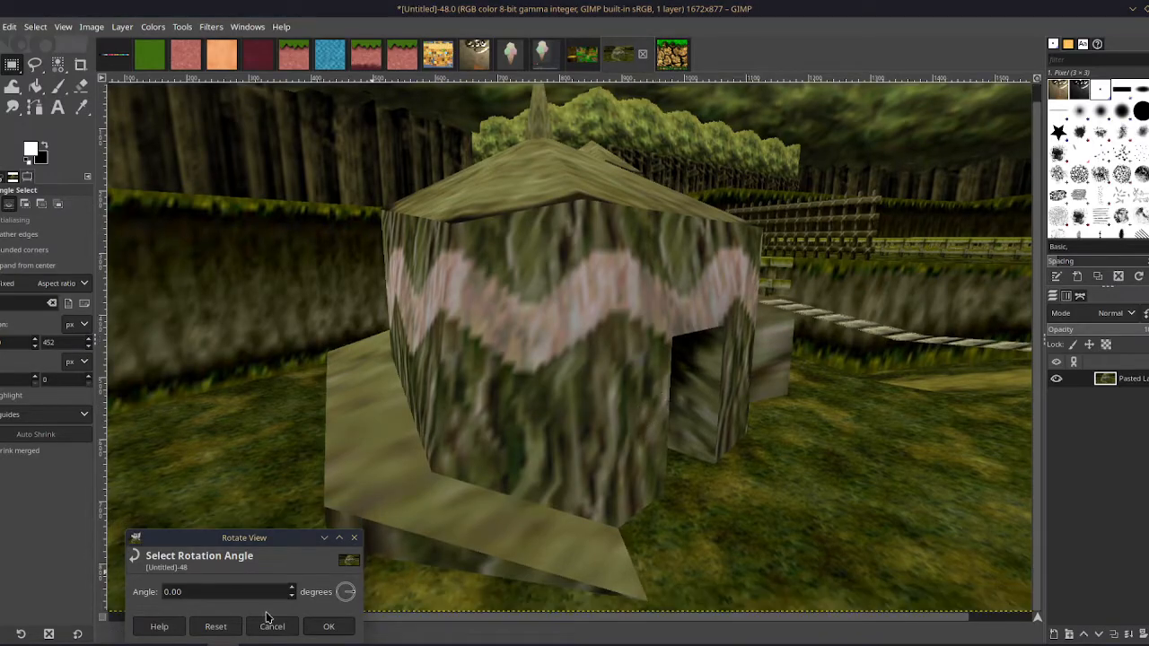
{"action": "left_click", "coordinate": [329, 626]}
Frame the platform at the hut's base with a rectangular selection to point out its textures.
{"action": "scroll", "coordinate": [410, 473], "scroll_direction": "down", "scroll_amount": 2}
{"action": "scroll", "coordinate": [418, 462], "scroll_direction": "up", "scroll_amount": 3}
{"action": "scroll", "coordinate": [559, 353], "scroll_direction": "down", "scroll_amount": 3}
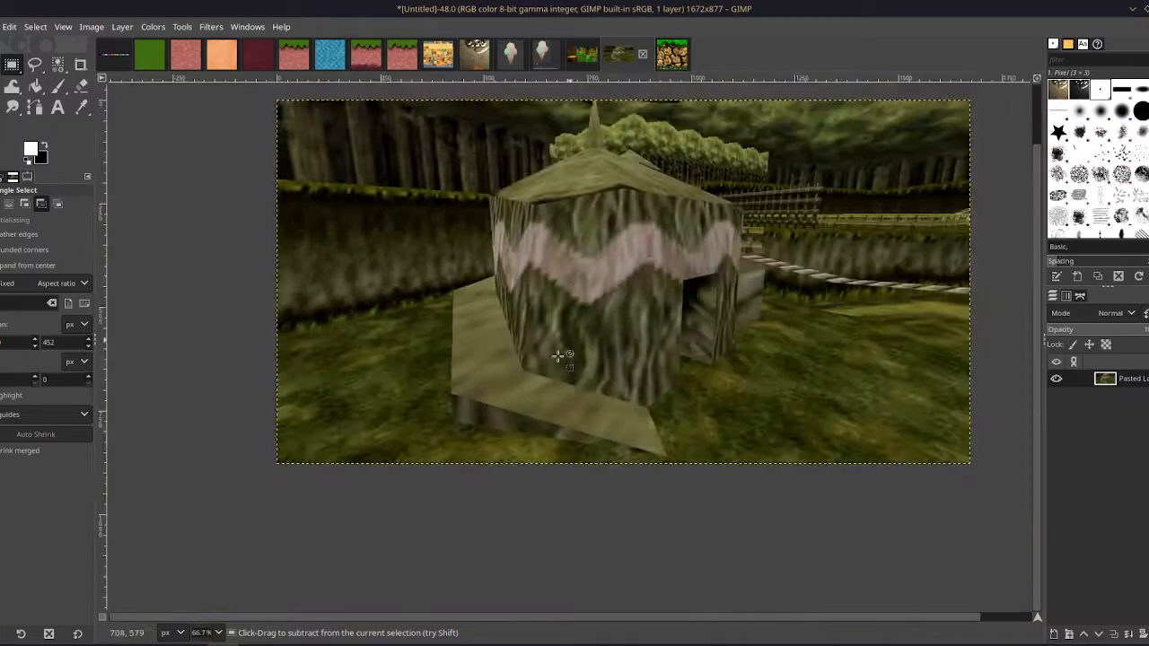
{"action": "scroll", "coordinate": [419, 402], "scroll_direction": "up", "scroll_amount": 4}
{"action": "left_click_drag", "start_coordinate": [949, 550], "coordinate": [294, 231]}
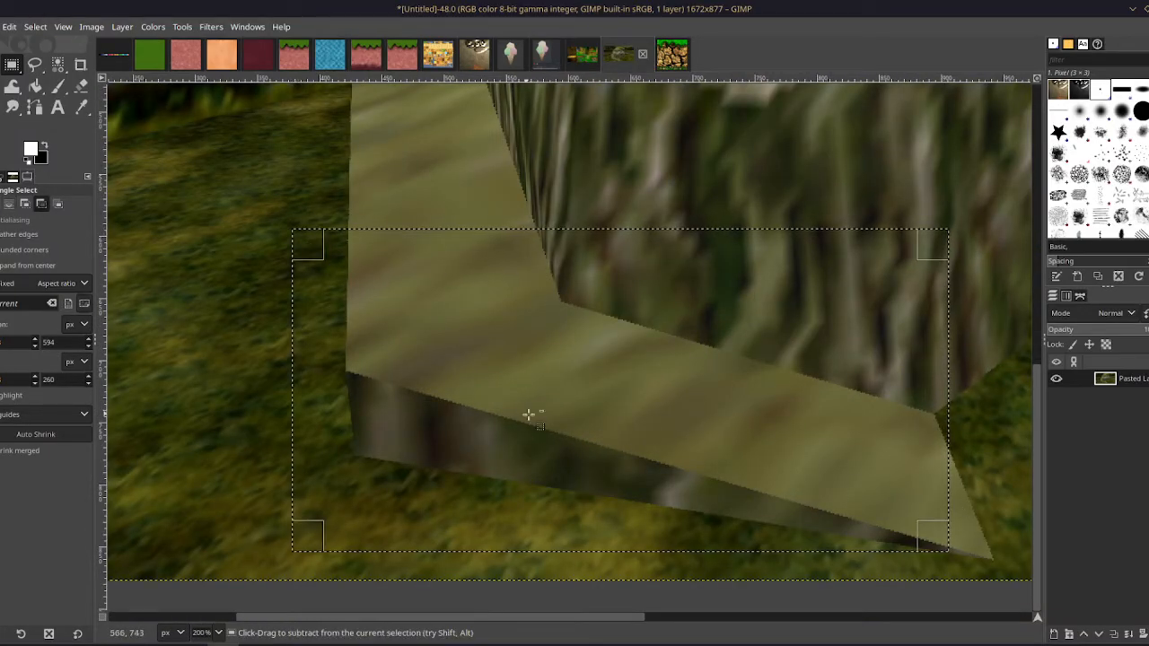
Examine the wall beside the hut, marking its lower grass edge with a rectangle and clearing the selection.
{"action": "scroll", "coordinate": [620, 428], "scroll_direction": "down", "scroll_amount": 2}
{"action": "scroll", "coordinate": [464, 126], "scroll_direction": "up", "scroll_amount": 2}
{"action": "scroll", "coordinate": [526, 192], "scroll_direction": "up", "scroll_amount": 1}
{"action": "scroll", "coordinate": [664, 267], "scroll_direction": "down", "scroll_amount": 1}
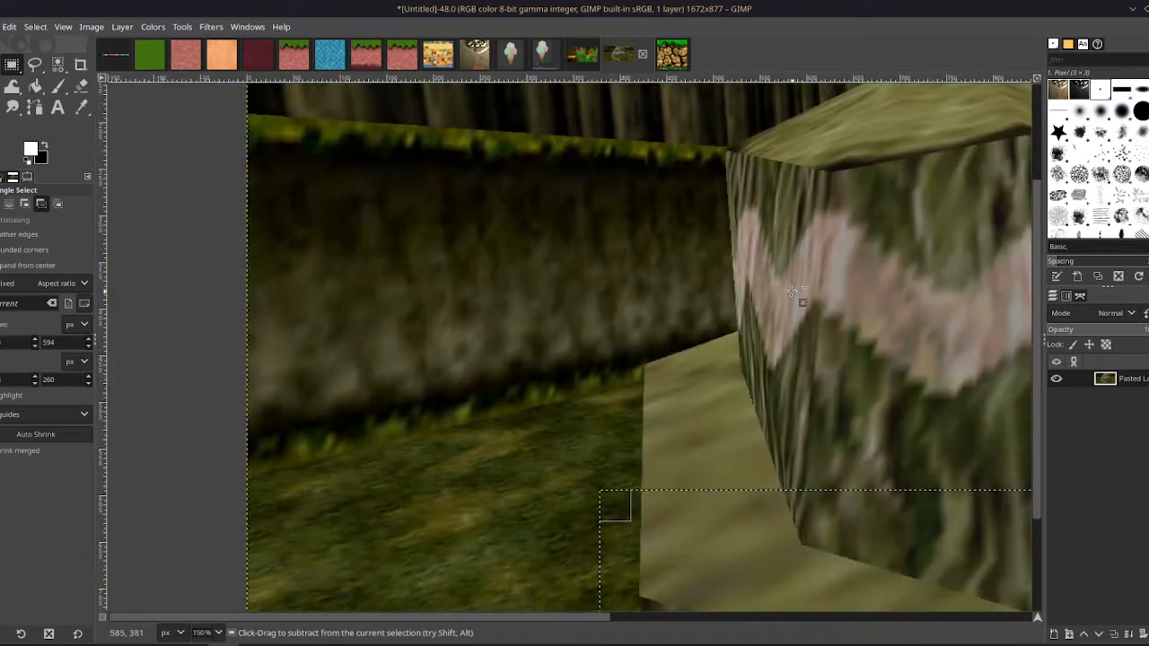
{"action": "scroll", "coordinate": [329, 172], "scroll_direction": "up", "scroll_amount": 1}
{"action": "scroll", "coordinate": [328, 172], "scroll_direction": "down", "scroll_amount": 1}
{"action": "left_click_drag", "start_coordinate": [395, 137], "coordinate": [402, 469]}
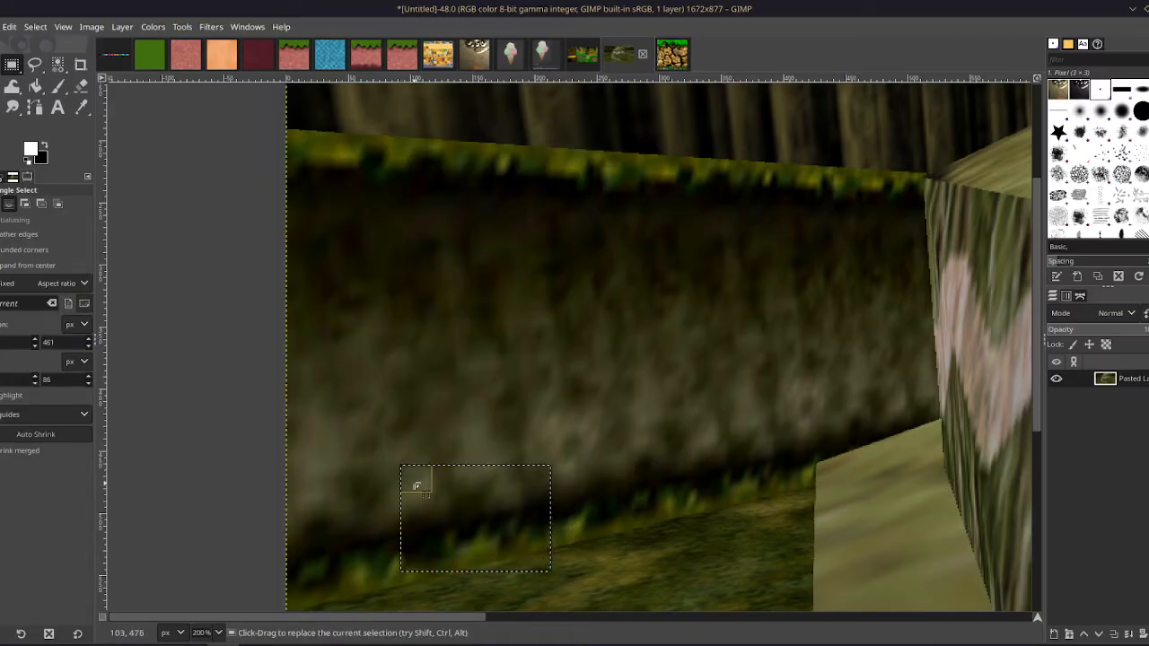
{"action": "left_click", "coordinate": [597, 373]}
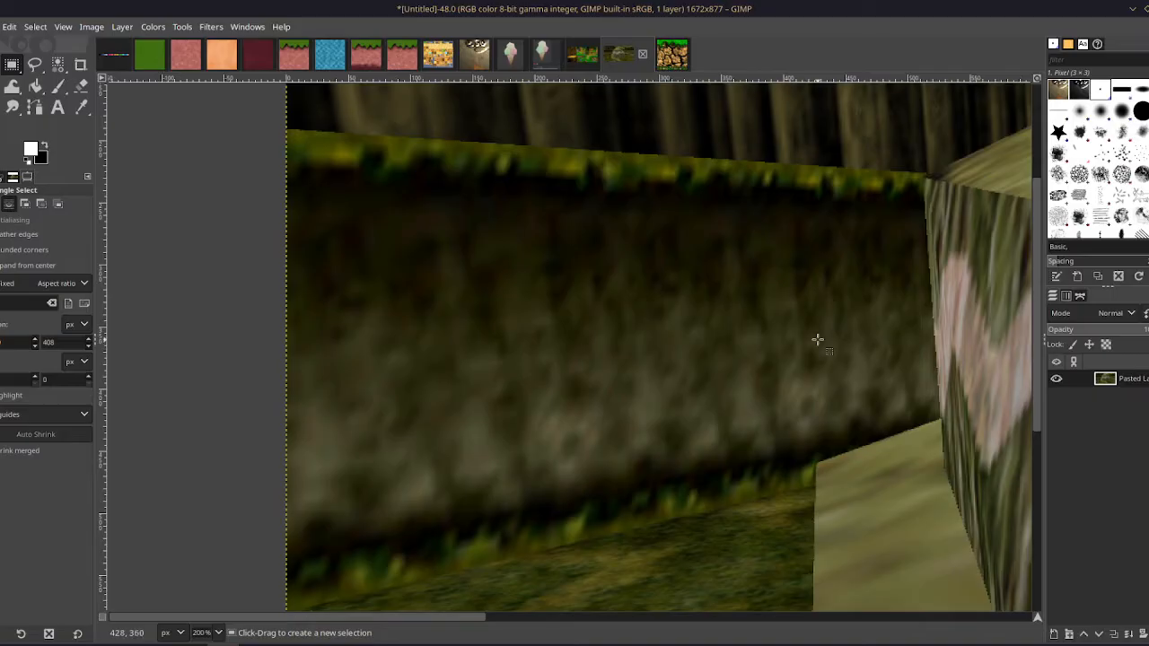
{"action": "scroll", "coordinate": [546, 367], "scroll_direction": "down", "scroll_amount": 3}
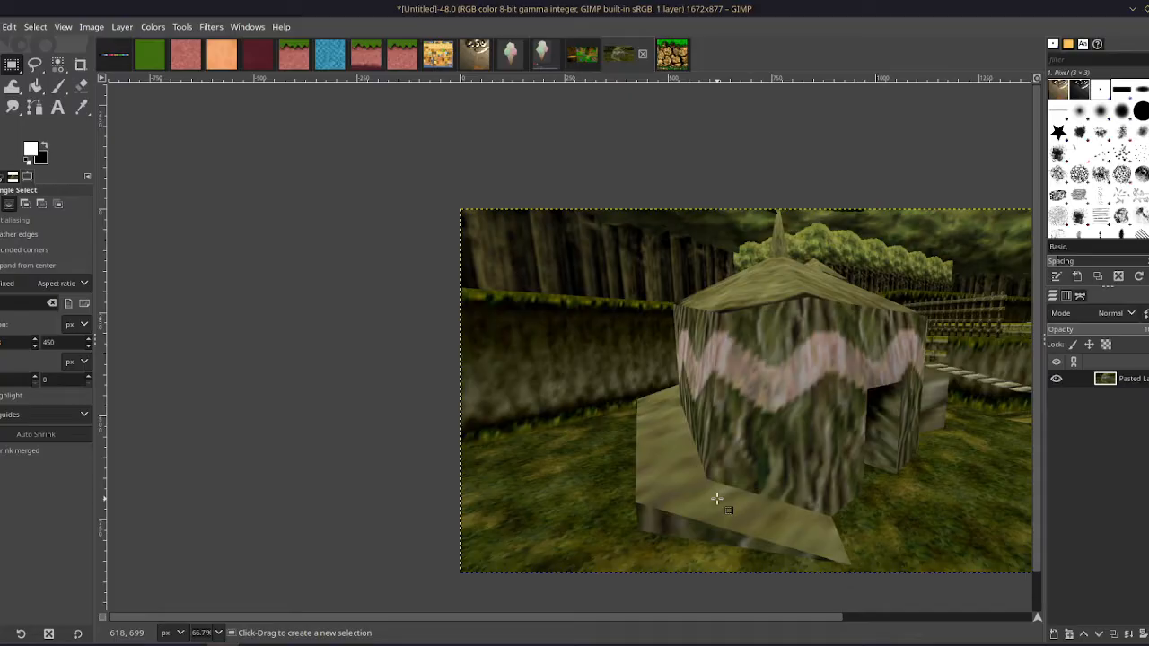
Switch to the green cliff landscape image and examine the grassy and teal foliage edges along the cliff top.
{"action": "left_click", "coordinate": [581, 56]}
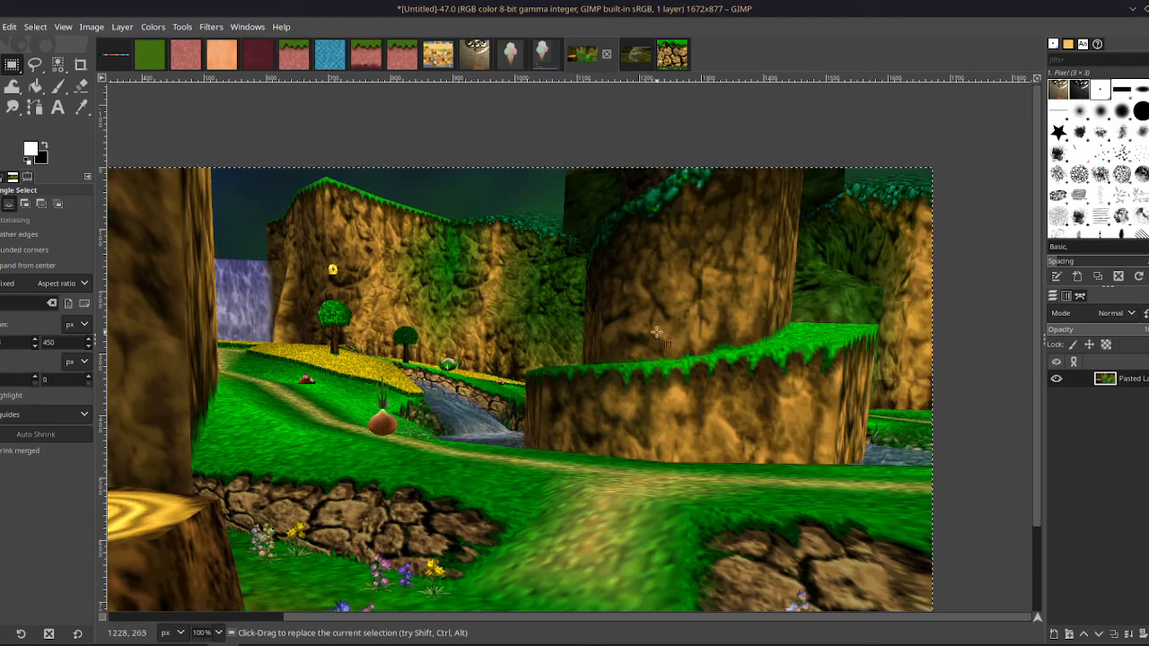
{"action": "key", "text": "ctrl"}
{"action": "scroll", "coordinate": [747, 248], "scroll_direction": "up", "scroll_amount": 4}
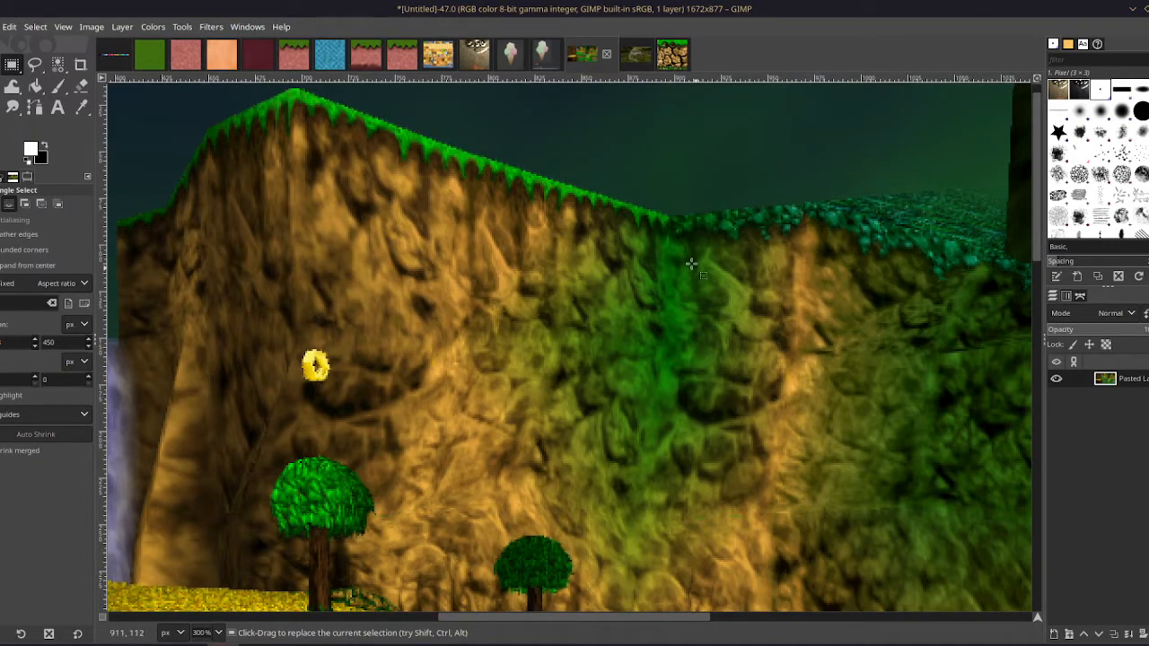
{"action": "scroll", "coordinate": [949, 224], "scroll_direction": "up", "scroll_amount": 4, "text": "ctrl"}
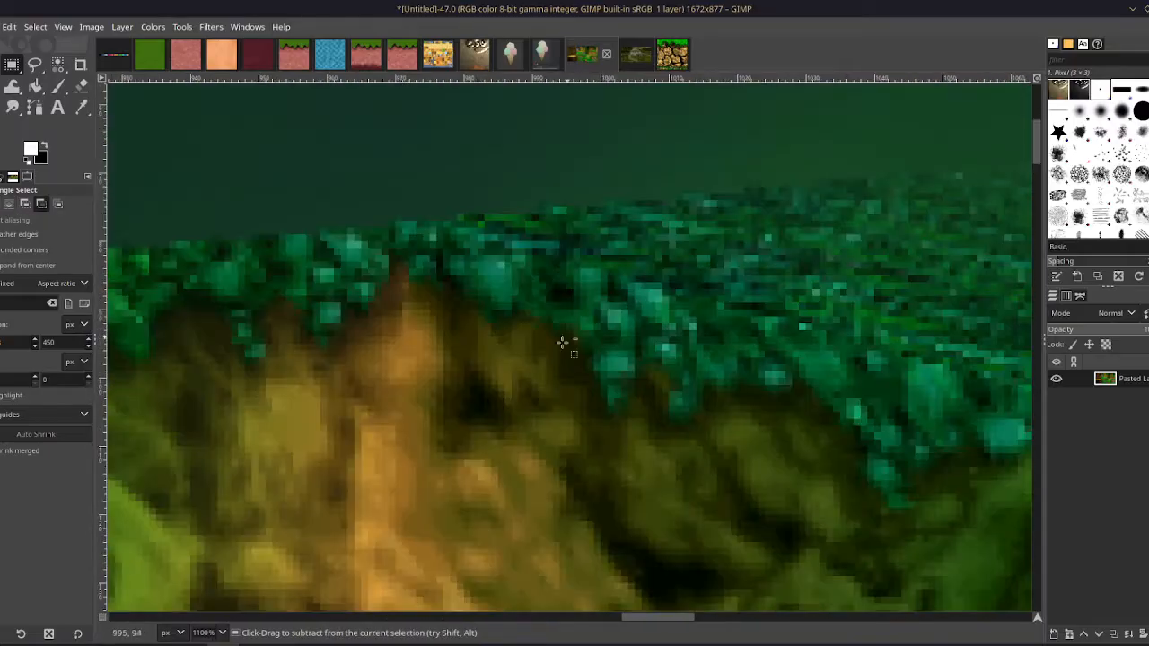
{"action": "scroll", "coordinate": [759, 378], "scroll_direction": "down", "scroll_amount": 4, "text": "ctrl"}
{"action": "scroll", "coordinate": [759, 378], "scroll_direction": "down", "scroll_amount": 3, "text": "ctrl"}
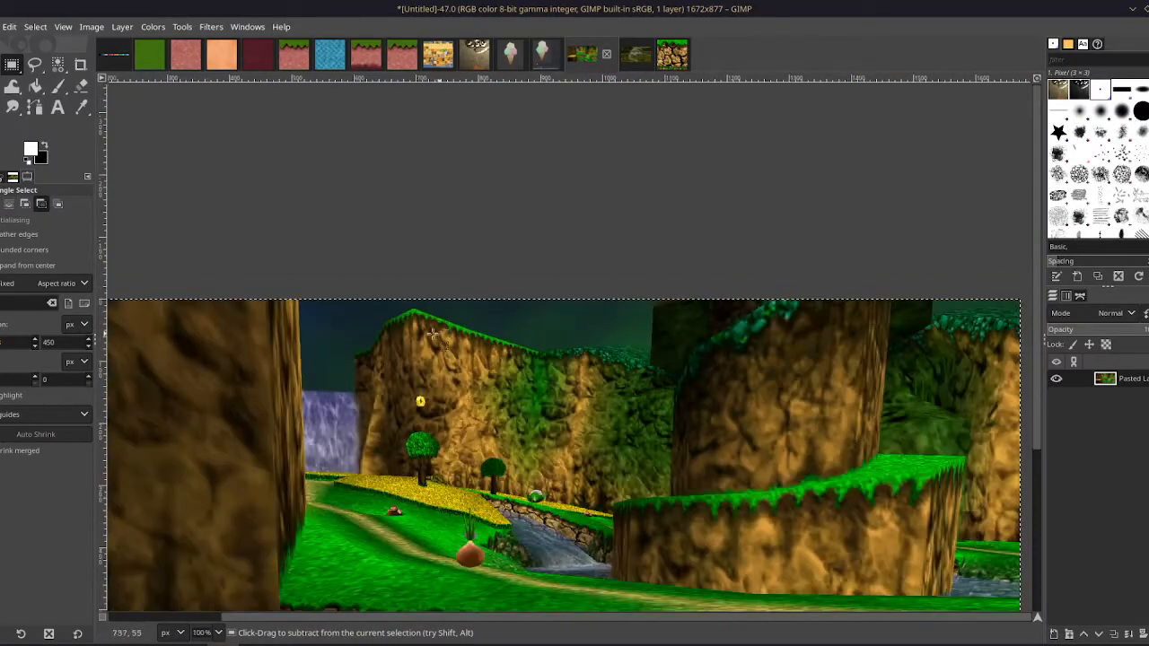
{"action": "scroll", "coordinate": [790, 398], "scroll_direction": "up", "scroll_amount": 2, "text": "ctrl"}
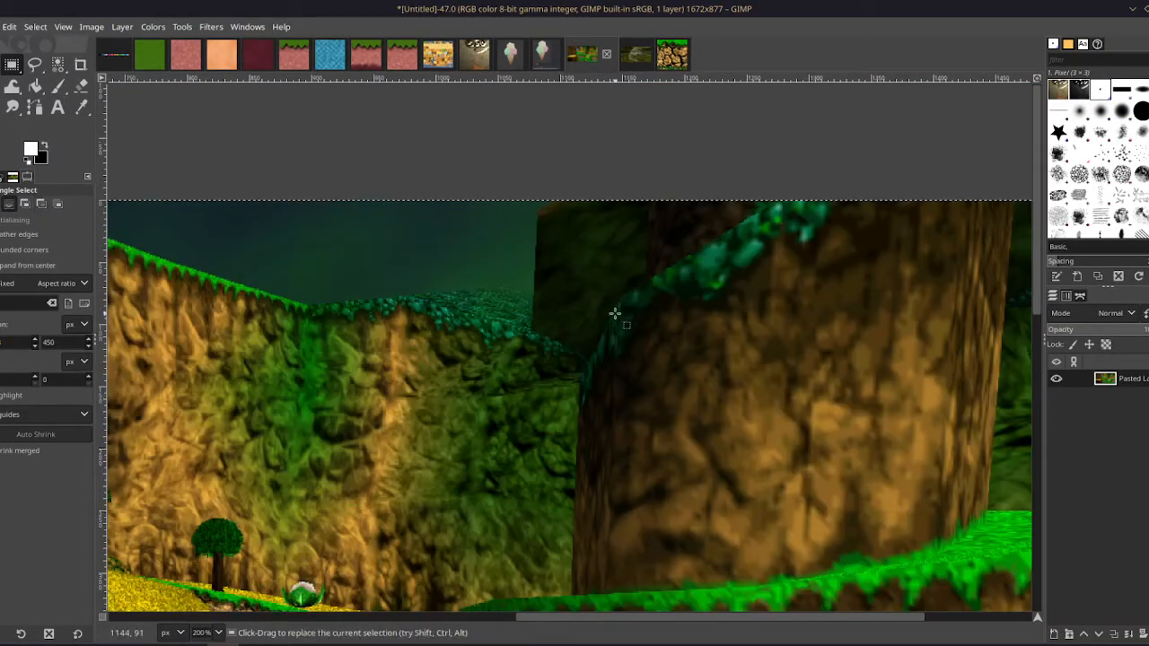
Outline the brown rock pillar and its teal foliage edge with temporary rectangular selections, and clear them.
{"action": "left_click_drag", "start_coordinate": [558, 318], "coordinate": [817, 539]}
{"action": "left_click", "coordinate": [641, 385]}
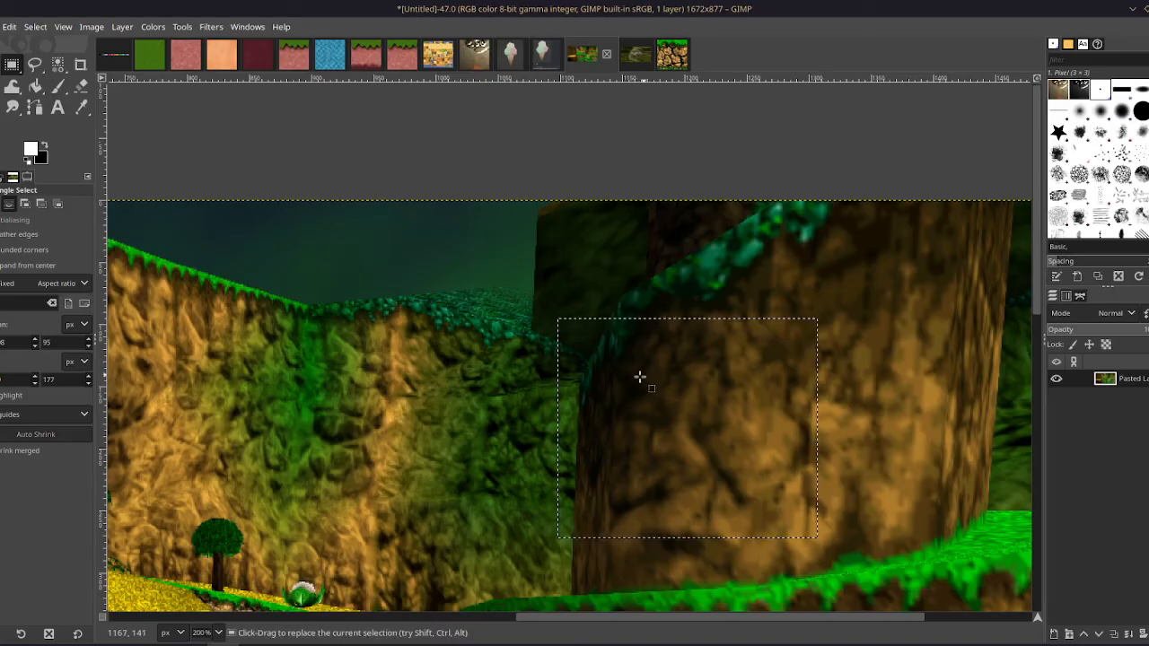
{"action": "left_click", "coordinate": [519, 292]}
{"action": "left_click_drag", "start_coordinate": [588, 492], "coordinate": [800, 176]}
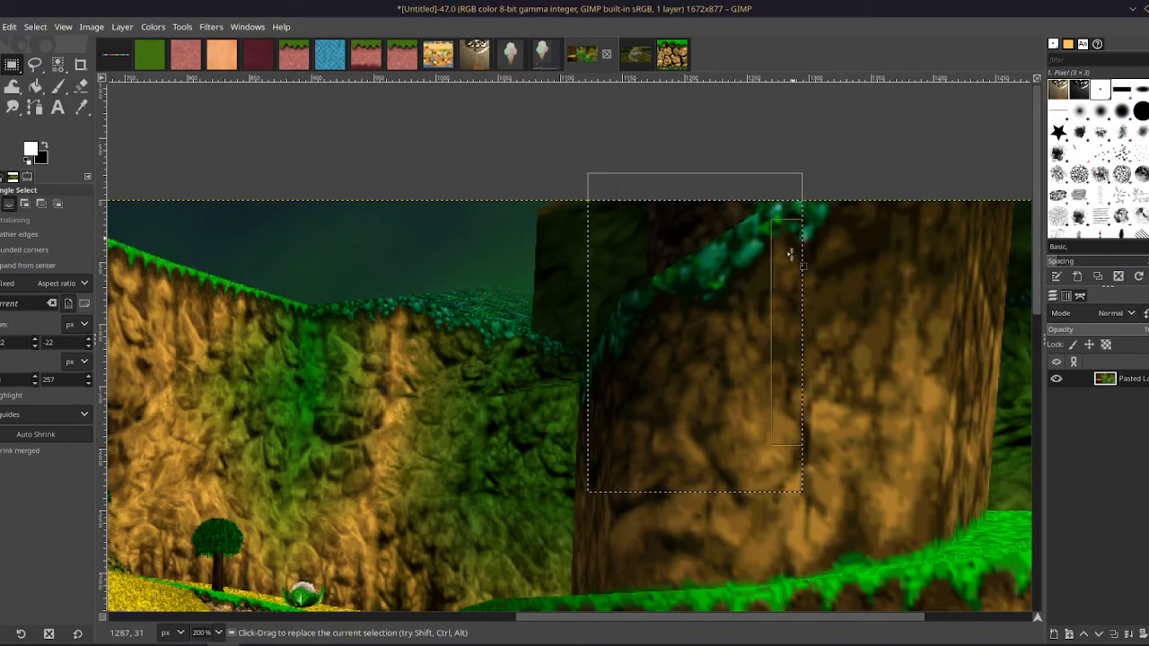
{"action": "left_click", "coordinate": [841, 362]}
{"action": "scroll", "coordinate": [732, 276], "scroll_direction": "down", "scroll_amount": 1, "text": "ctrl"}
{"action": "scroll", "coordinate": [731, 277], "scroll_direction": "down", "scroll_amount": 2, "text": "ctrl"}
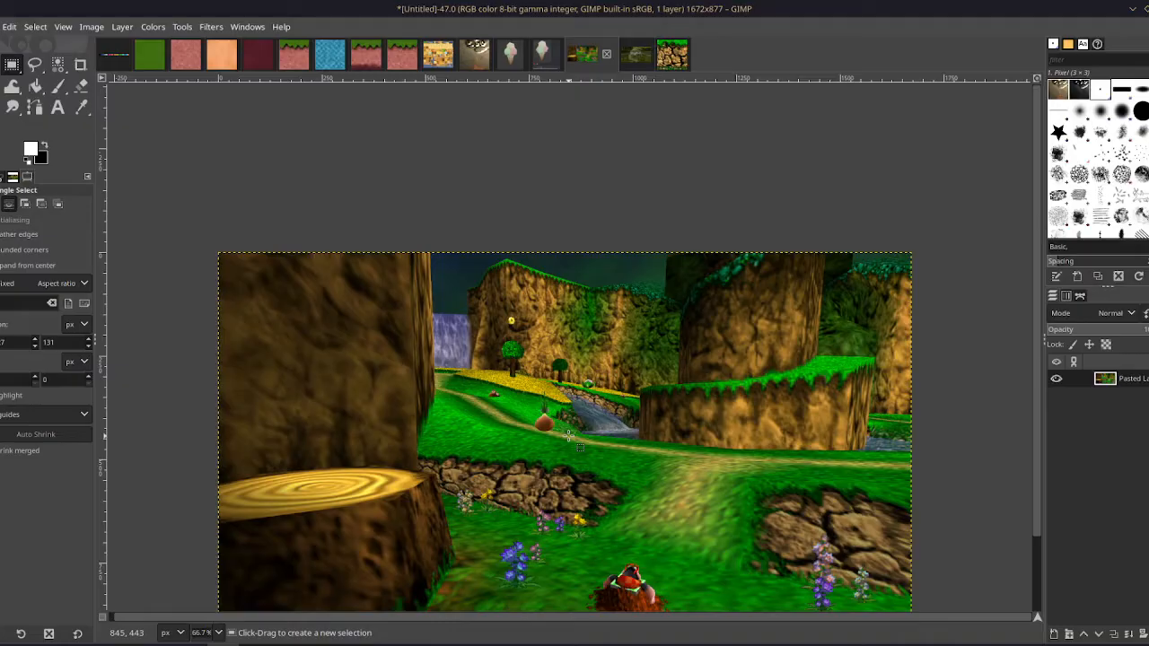
Examine the cliff landscape up close, including the teal foliage, waterfall, flower field and stream.
{"action": "scroll", "coordinate": [679, 261], "scroll_direction": "up", "scroll_amount": 8, "text": "ctrl"}
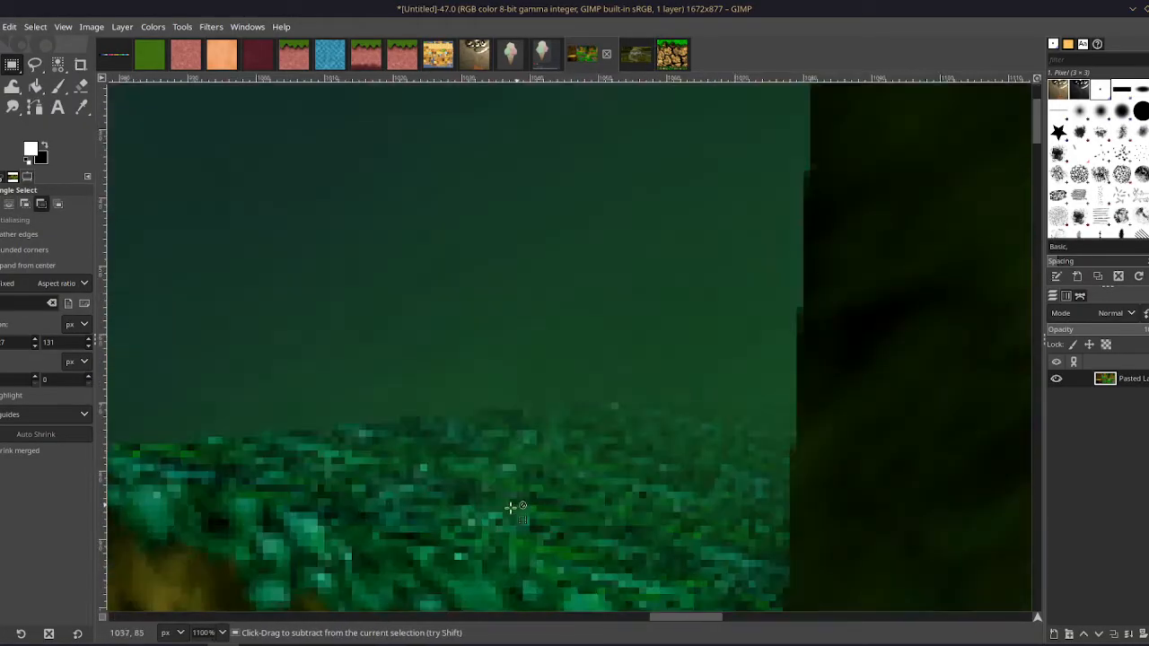
{"action": "scroll", "coordinate": [613, 381], "scroll_direction": "down", "scroll_amount": 5, "text": "ctrl"}
{"action": "scroll", "coordinate": [587, 398], "scroll_direction": "down", "scroll_amount": 4, "text": "ctrl"}
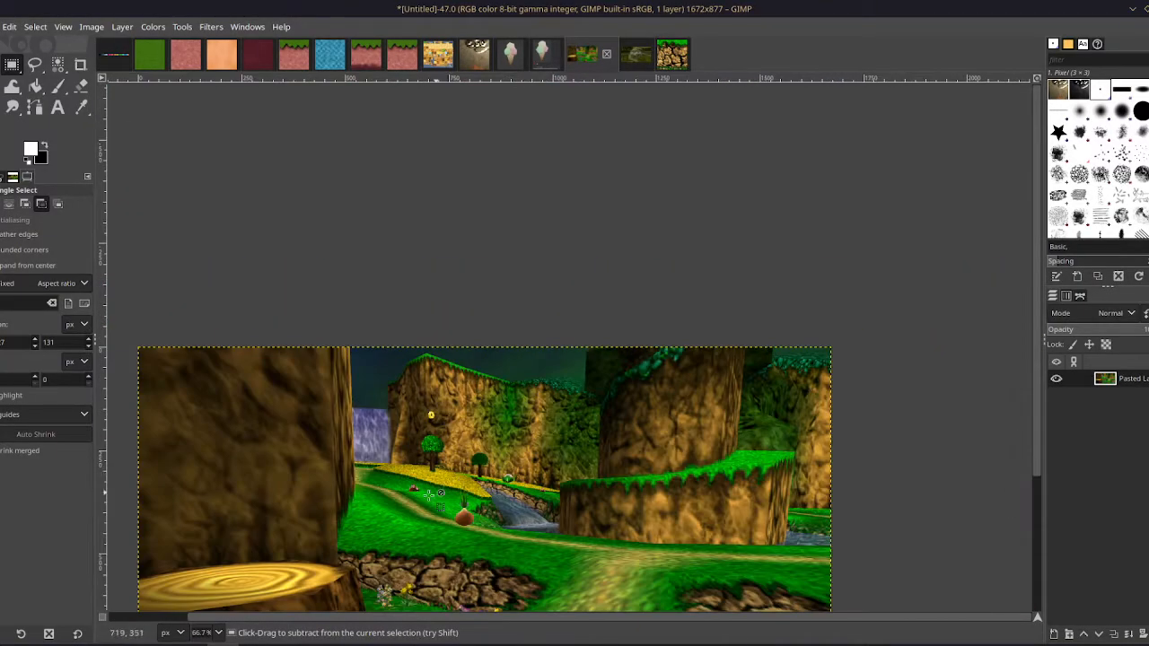
{"action": "scroll", "coordinate": [377, 435], "scroll_direction": "up", "scroll_amount": 6, "text": "ctrl"}
{"action": "scroll", "coordinate": [606, 311], "scroll_direction": "up", "scroll_amount": 3, "text": "ctrl"}
{"action": "scroll", "coordinate": [386, 387], "scroll_direction": "down", "scroll_amount": 9, "text": "ctrl"}
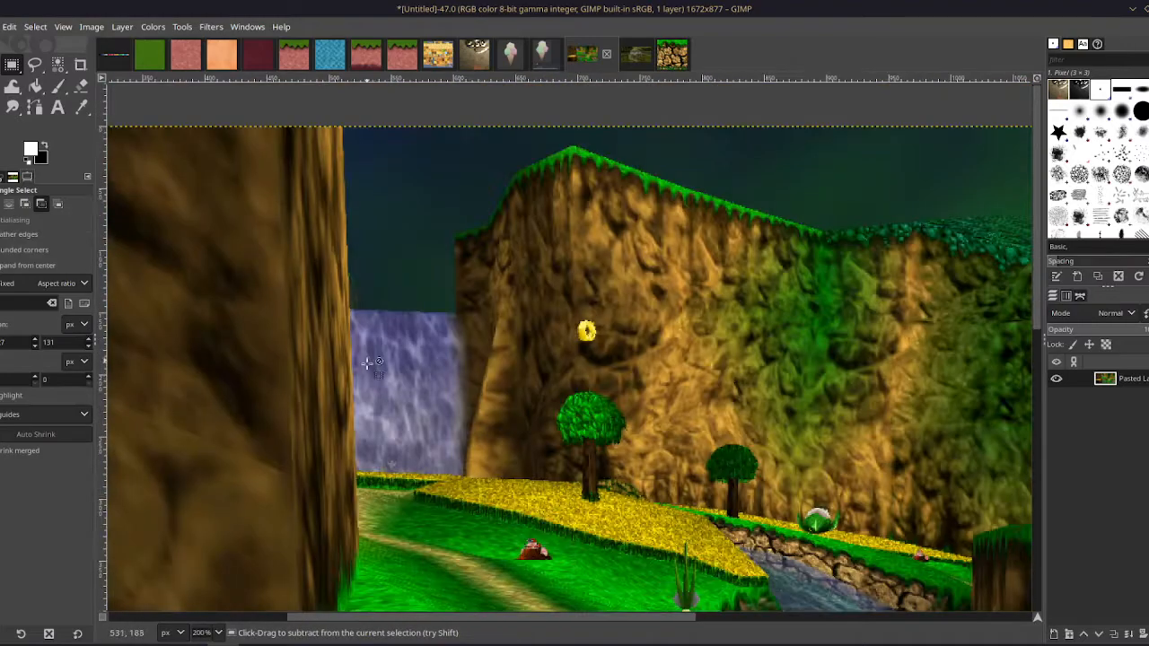
{"action": "scroll", "coordinate": [386, 389], "scroll_direction": "up", "scroll_amount": 1, "text": "ctrl"}
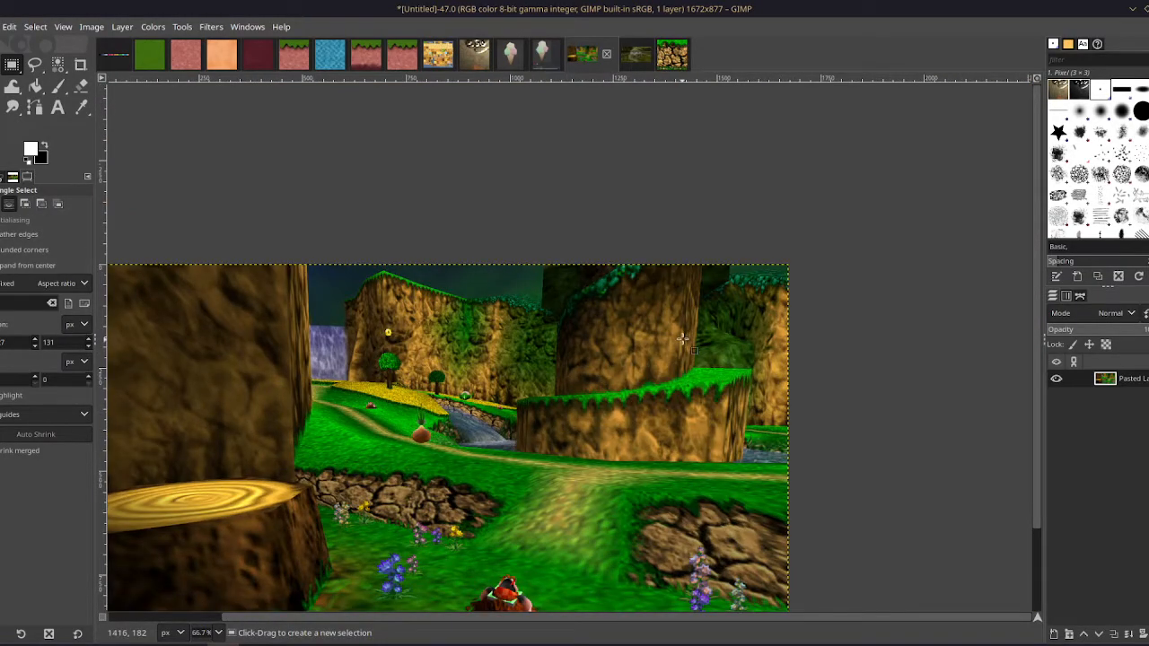
{"action": "scroll", "coordinate": [781, 305], "scroll_direction": "down", "scroll_amount": 1, "text": "ctrl"}
{"action": "scroll", "coordinate": [652, 352], "scroll_direction": "up", "scroll_amount": 2, "text": "ctrl"}
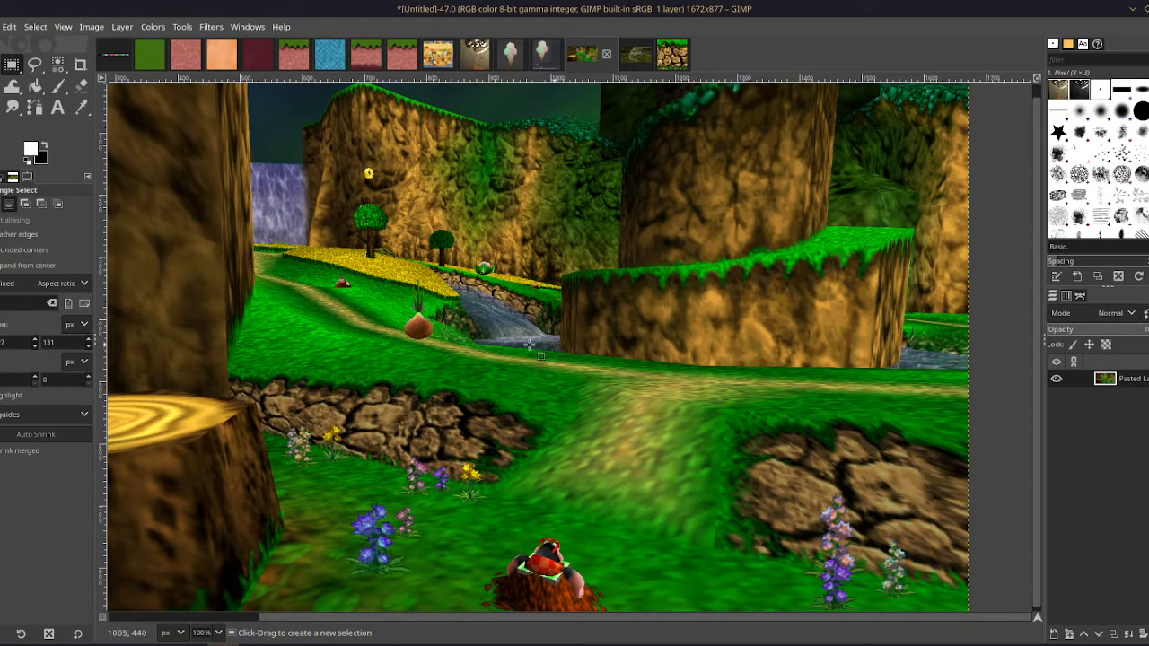
{"action": "scroll", "coordinate": [641, 410], "scroll_direction": "up", "scroll_amount": 2, "text": "ctrl"}
{"action": "scroll", "coordinate": [716, 363], "scroll_direction": "down", "scroll_amount": 2, "text": "ctrl"}
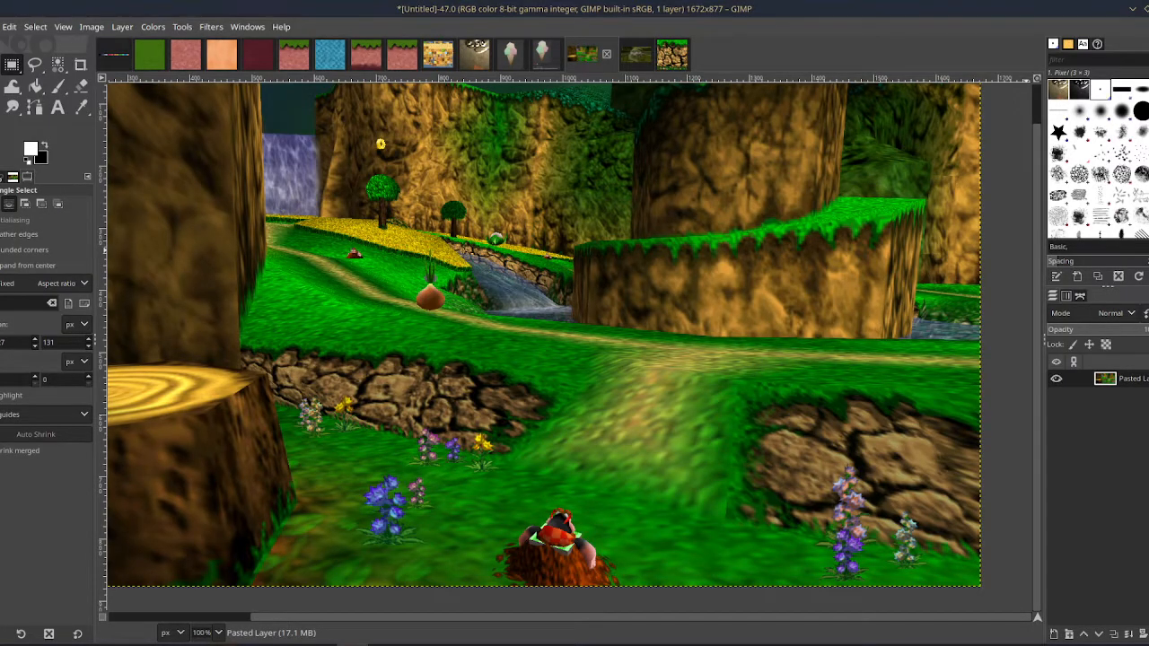
Switch to the desert texture sheet and select the 32 × 32 metallic ring tile with the black background.
{"action": "left_click", "coordinate": [444, 61]}
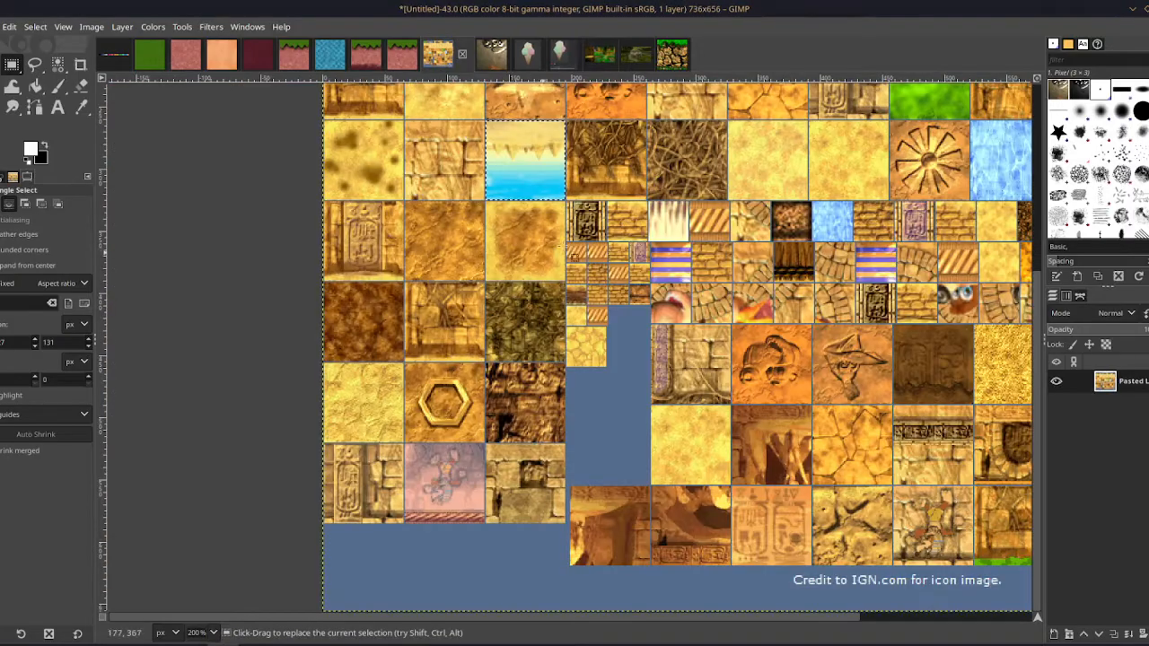
{"action": "scroll", "coordinate": [518, 146], "scroll_direction": "up", "scroll_amount": 7, "text": "ctrl"}
{"action": "scroll", "coordinate": [523, 149], "scroll_direction": "up", "scroll_amount": 2, "text": "ctrl"}
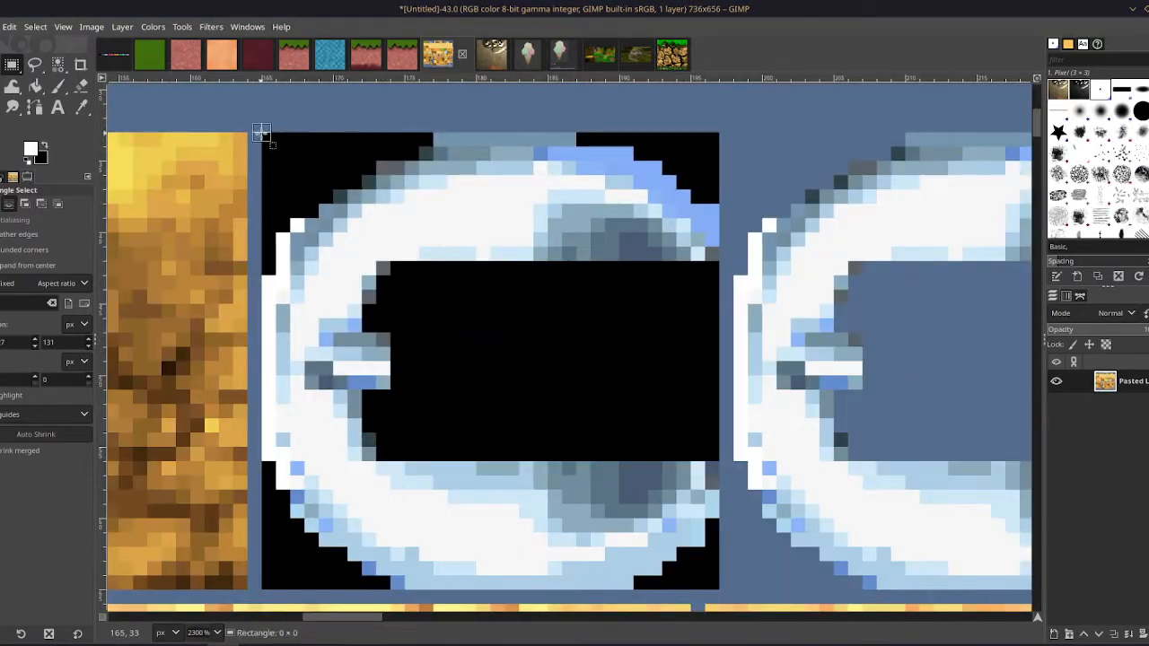
{"action": "left_click_drag", "start_coordinate": [263, 134], "coordinate": [716, 588]}
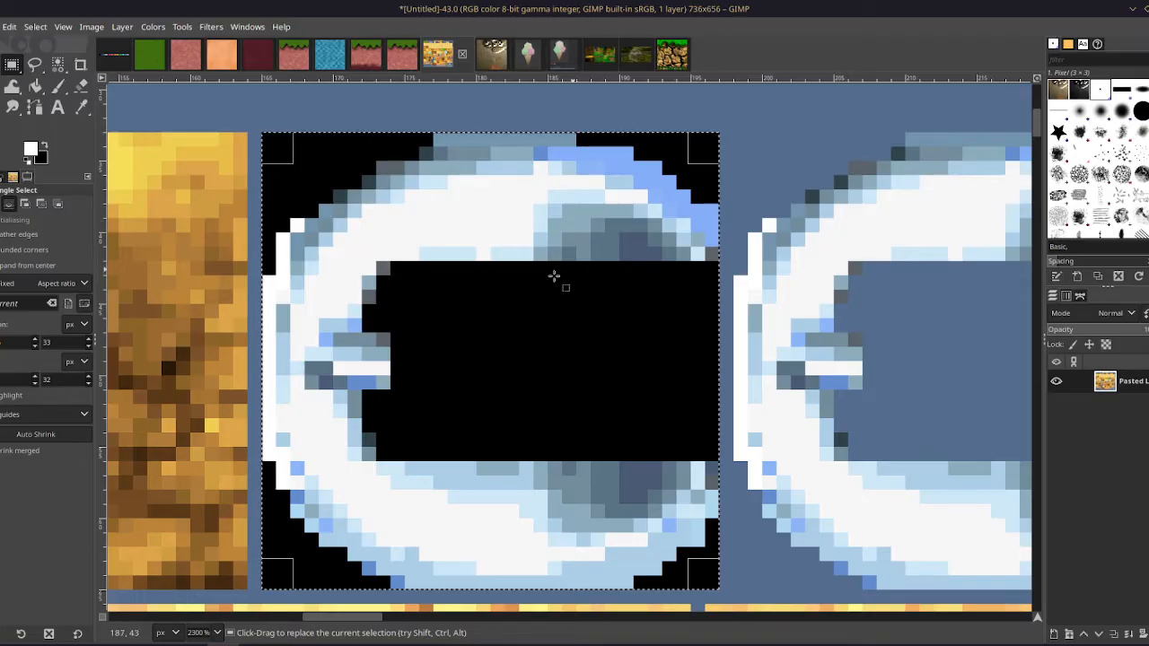
Outline the ring tile's black centre and the 22 × 14 cut-out area of its neighbouring copy, and clear the selection.
{"action": "left_click_drag", "start_coordinate": [405, 275], "coordinate": [692, 472]}
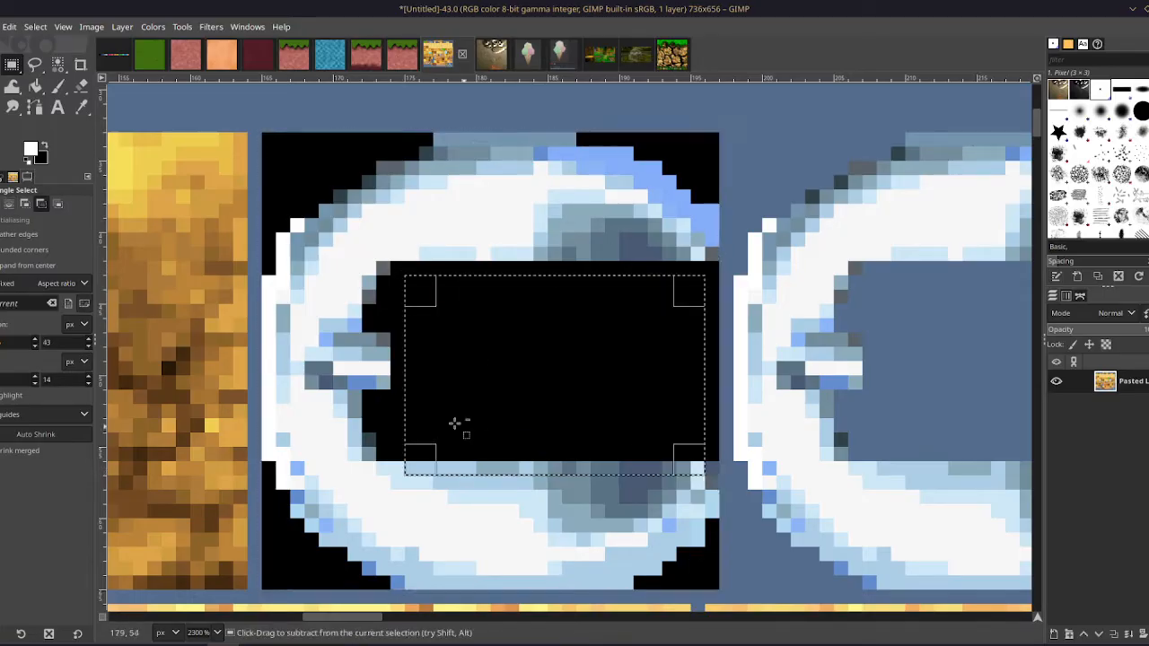
{"action": "scroll", "coordinate": [456, 423], "scroll_direction": "down", "scroll_amount": 3}
{"action": "scroll", "coordinate": [449, 395], "scroll_direction": "up", "scroll_amount": 2}
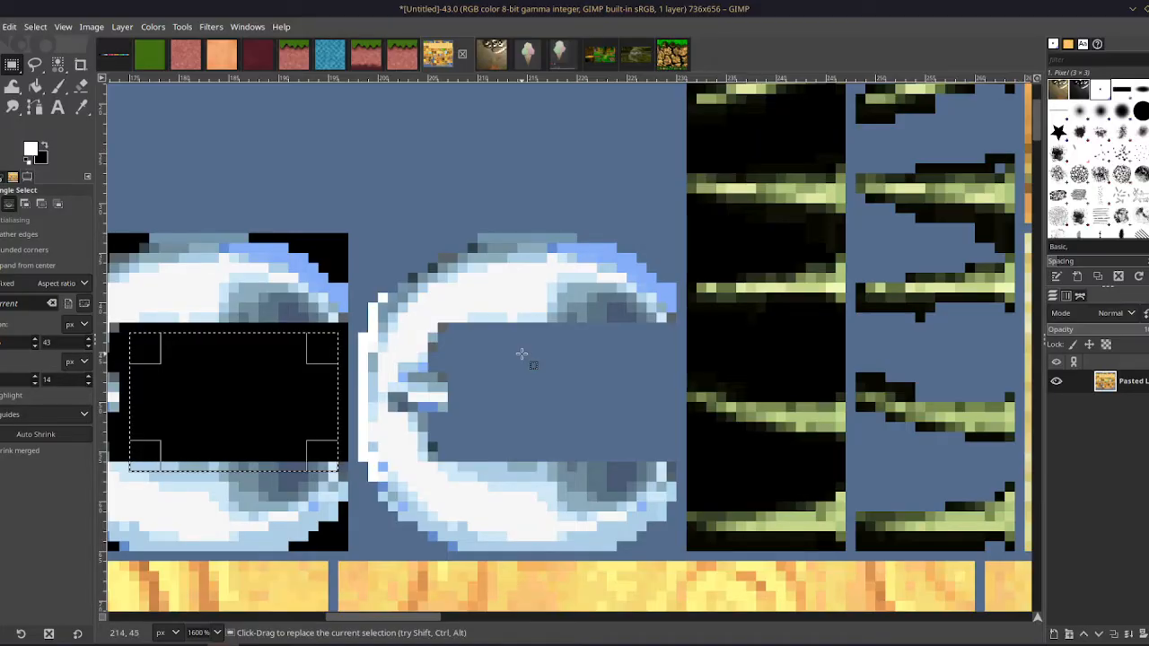
{"action": "left_click_drag", "start_coordinate": [666, 463], "coordinate": [447, 321]}
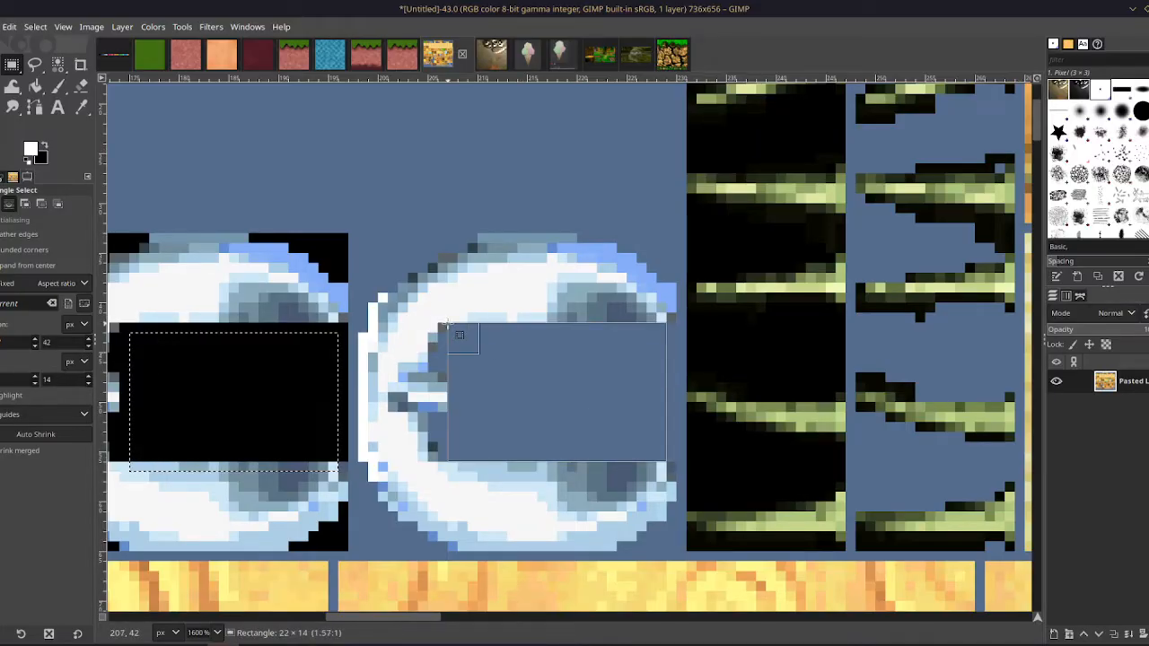
{"action": "left_click", "coordinate": [584, 310]}
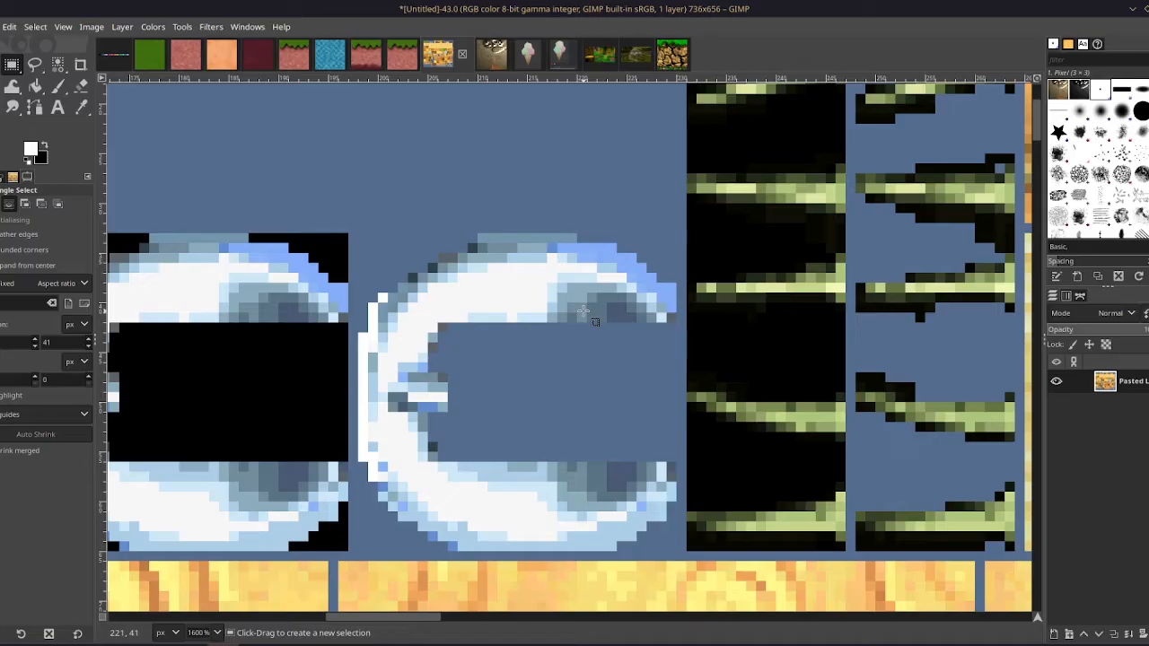
Compare the green spike tiles on the black background with their cut-out copies beside them.
{"action": "scroll", "coordinate": [620, 169], "scroll_direction": "down", "scroll_amount": 2}
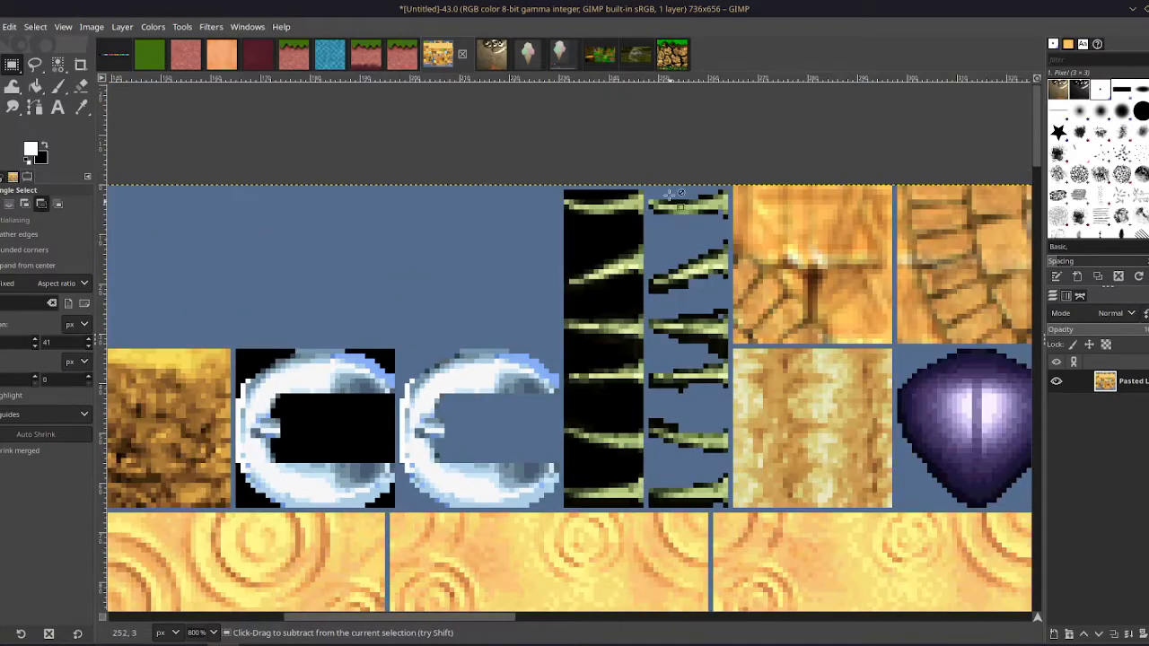
{"action": "scroll", "coordinate": [620, 168], "scroll_direction": "up", "scroll_amount": 1}
{"action": "scroll", "coordinate": [620, 169], "scroll_direction": "down", "scroll_amount": 1}
{"action": "scroll", "coordinate": [614, 368], "scroll_direction": "up", "scroll_amount": 1}
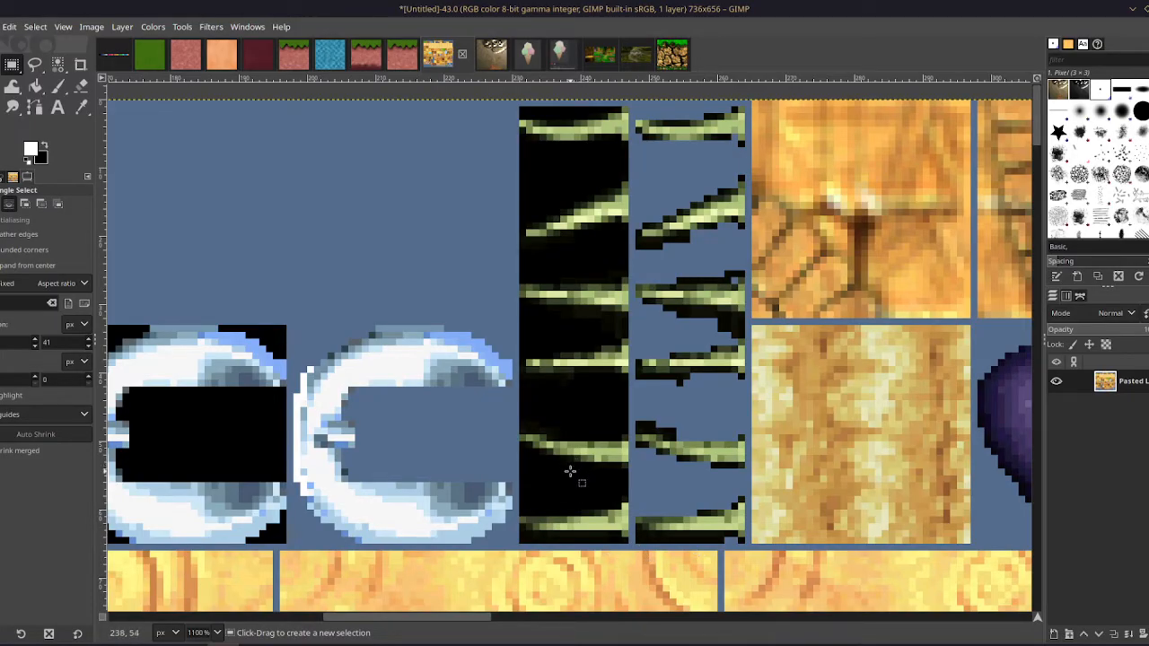
{"action": "scroll", "coordinate": [570, 471], "scroll_direction": "down", "scroll_amount": 1, "text": "ctrl"}
{"action": "scroll", "coordinate": [426, 363], "scroll_direction": "up", "scroll_amount": 3, "text": "ctrl"}
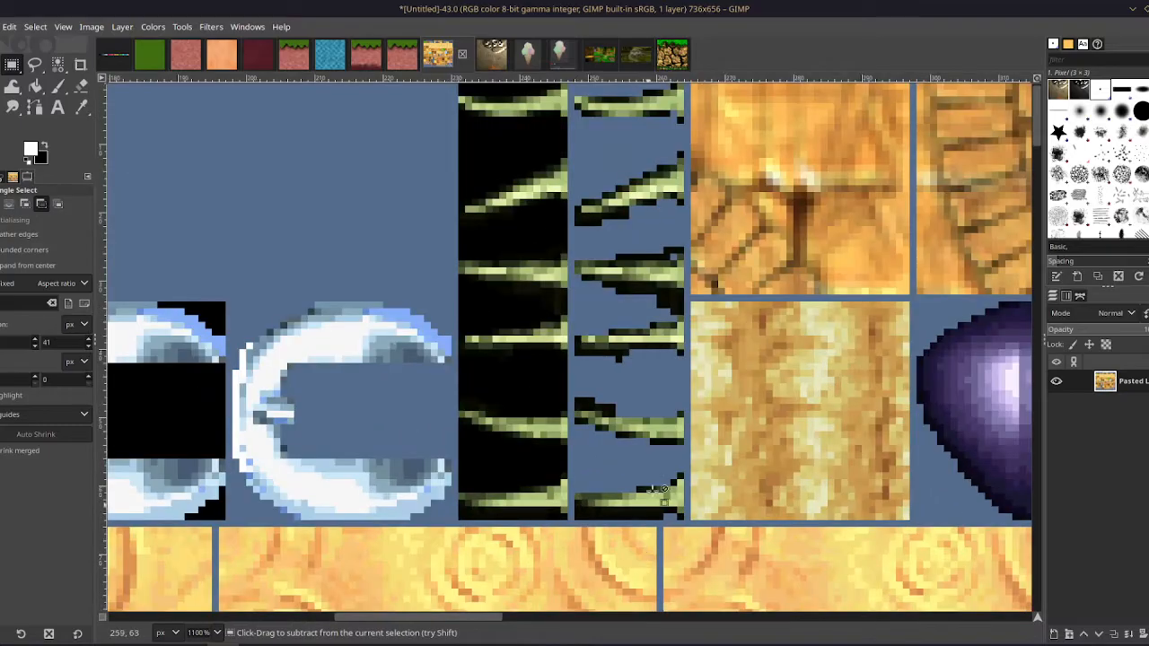
{"action": "scroll", "coordinate": [426, 362], "scroll_direction": "down", "scroll_amount": 2, "text": "ctrl"}
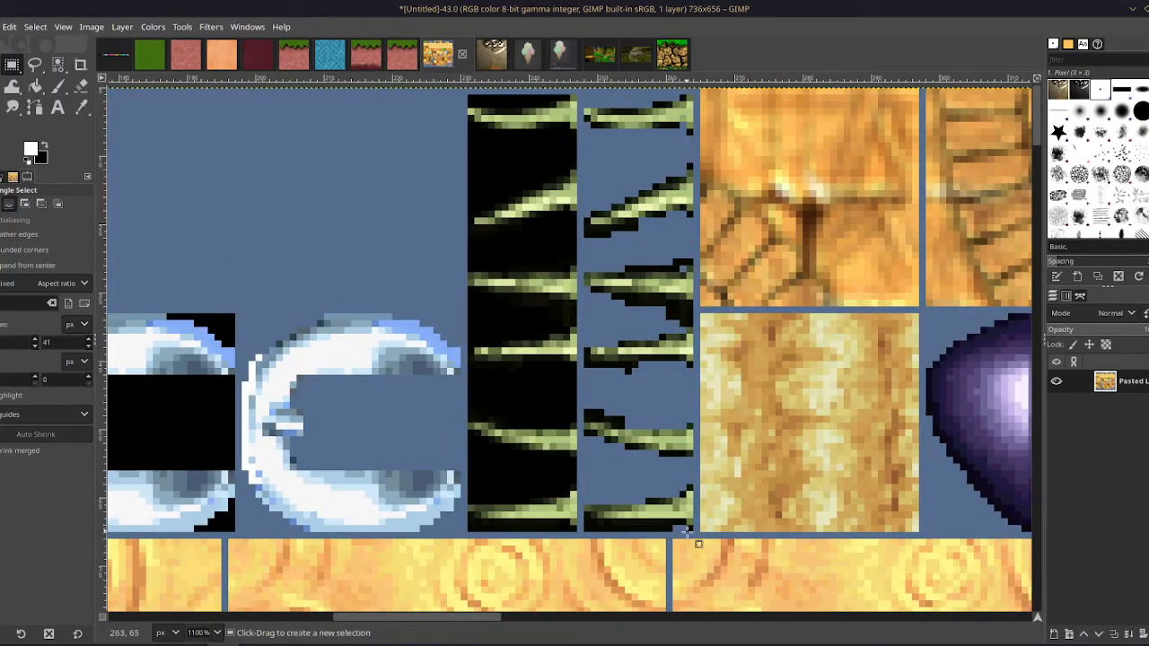
Select the column of cut-out green spikes as a 63 px tall area and examine the edge pixels of its spikes.
{"action": "left_click_drag", "start_coordinate": [692, 527], "coordinate": [586, 91]}
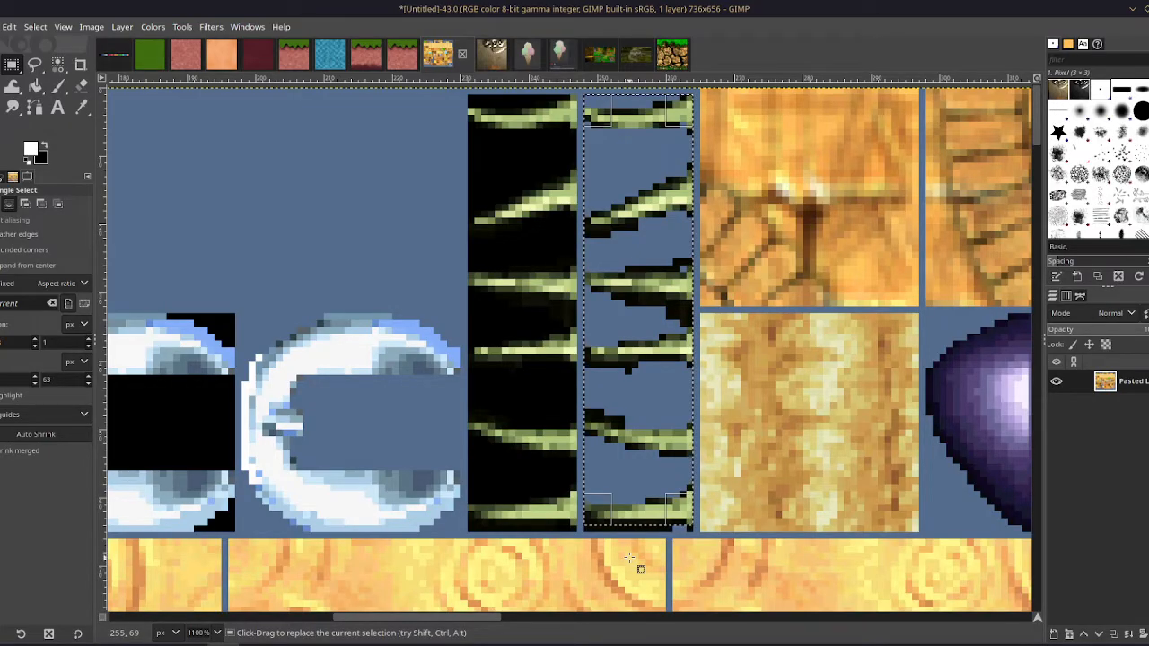
{"action": "scroll", "coordinate": [666, 345], "scroll_direction": "up", "scroll_amount": 2}
{"action": "scroll", "coordinate": [660, 383], "scroll_direction": "up", "scroll_amount": 1}
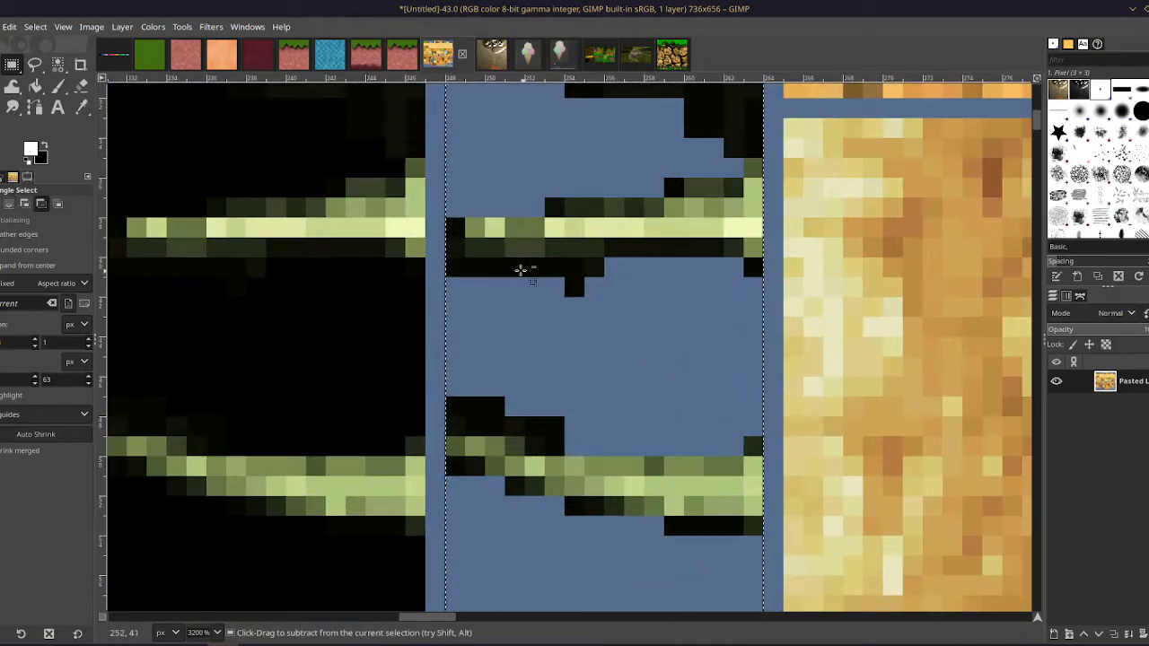
{"action": "scroll", "coordinate": [592, 420], "scroll_direction": "down", "scroll_amount": 1}
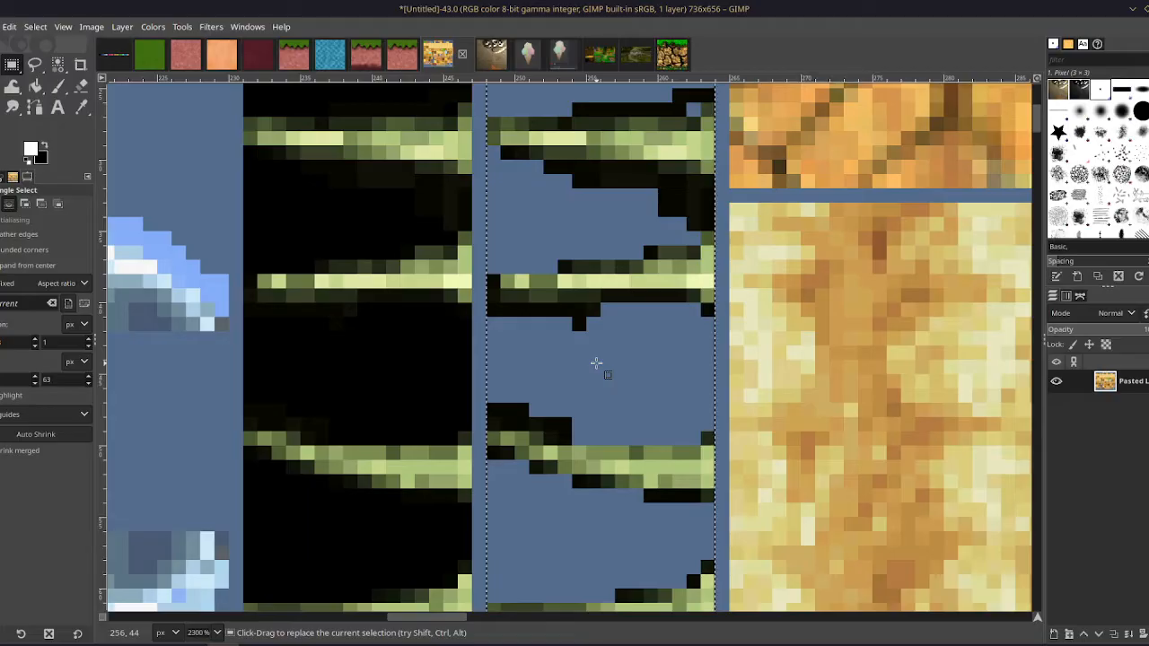
{"action": "scroll", "coordinate": [593, 403], "scroll_direction": "down", "scroll_amount": 1}
{"action": "scroll", "coordinate": [618, 151], "scroll_direction": "up", "scroll_amount": 5}
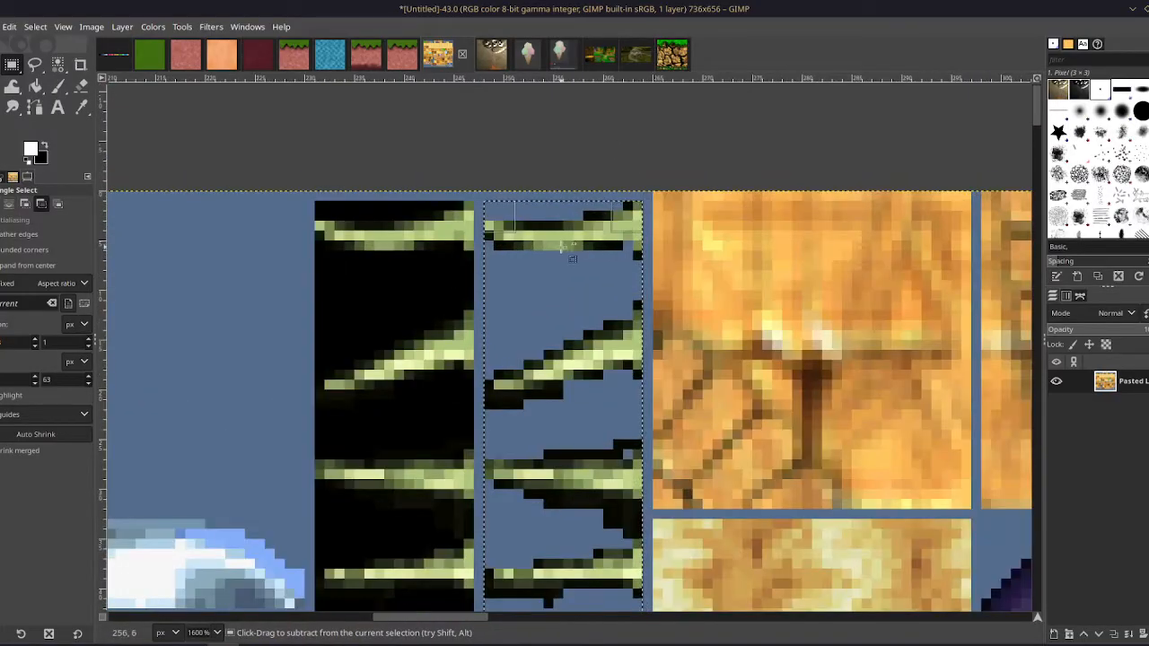
{"action": "scroll", "coordinate": [507, 404], "scroll_direction": "down", "scroll_amount": 2}
{"action": "scroll", "coordinate": [507, 404], "scroll_direction": "up", "scroll_amount": 1}
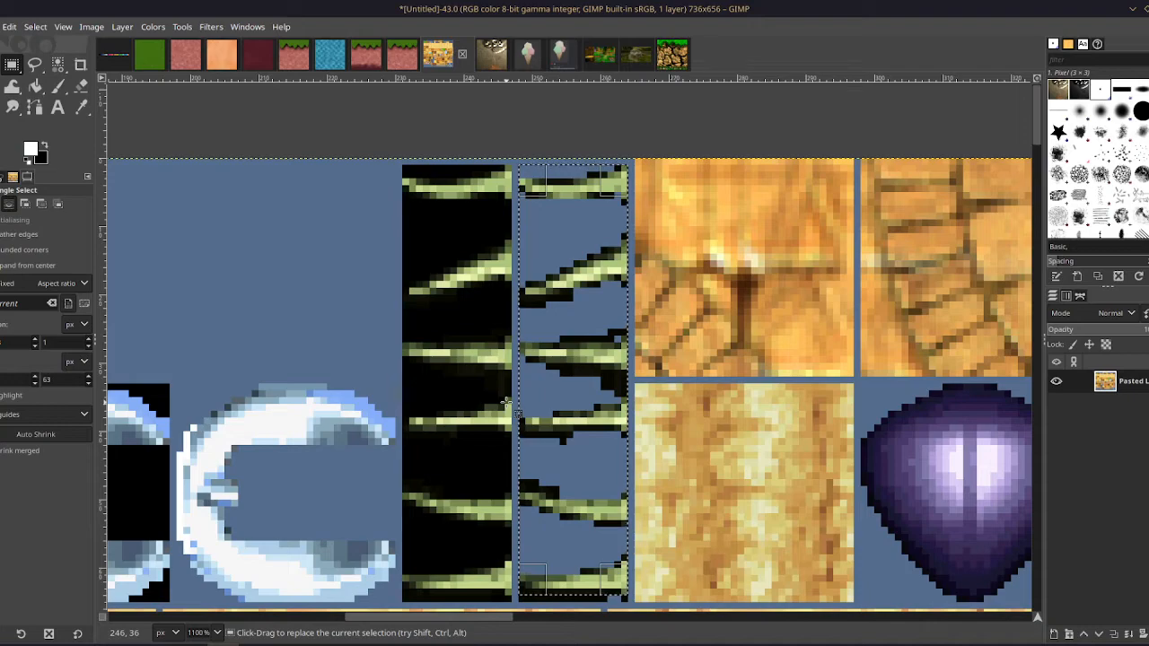
Outline the black area and the matching cut-out area between the spikes, and mark the near-black pixels beneath the second spike.
{"action": "left_click_drag", "start_coordinate": [443, 349], "coordinate": [402, 191]}
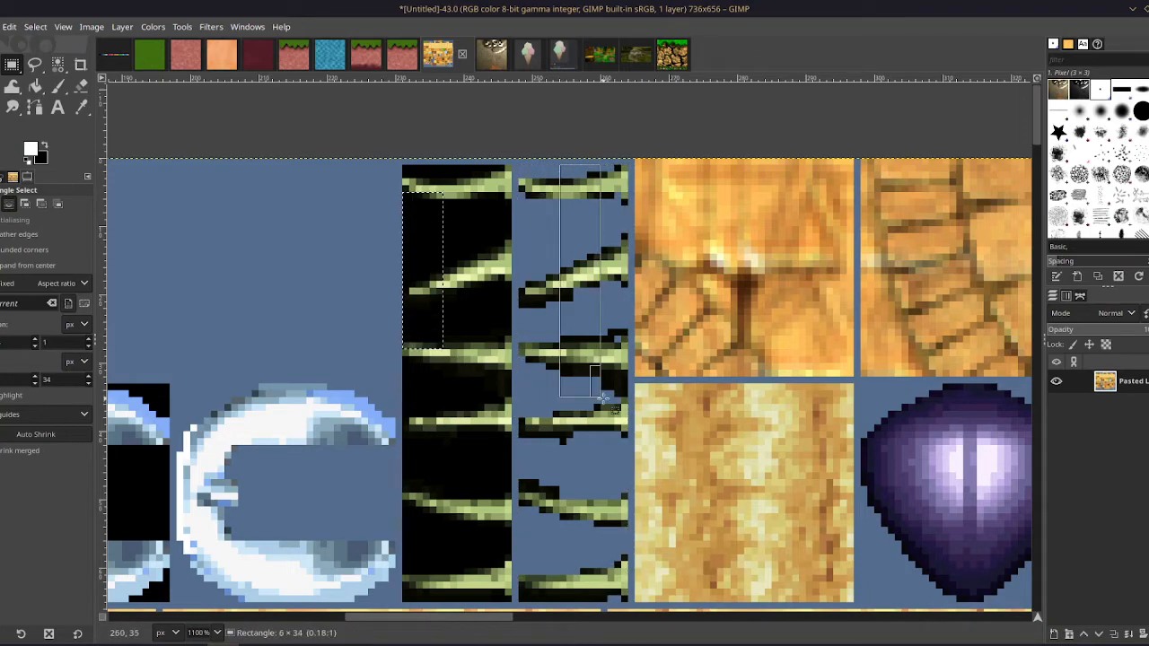
{"action": "scroll", "coordinate": [440, 269], "scroll_direction": "up", "scroll_amount": 4}
{"action": "scroll", "coordinate": [434, 267], "scroll_direction": "up", "scroll_amount": 1}
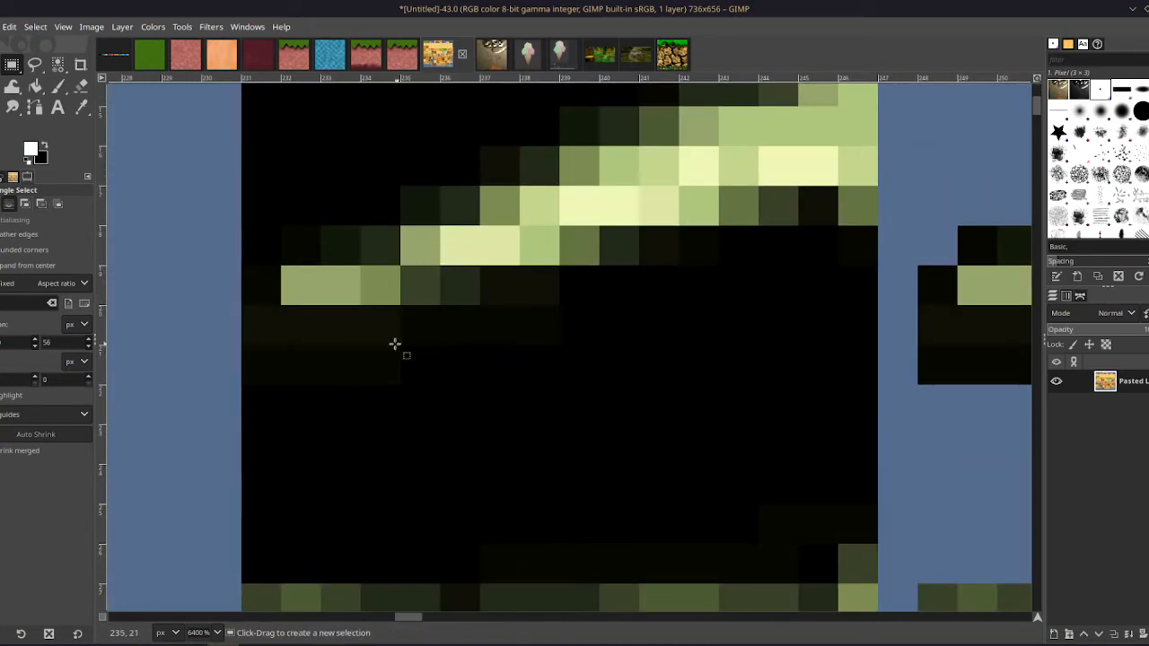
{"action": "left_click_drag", "start_coordinate": [286, 342], "coordinate": [335, 359]}
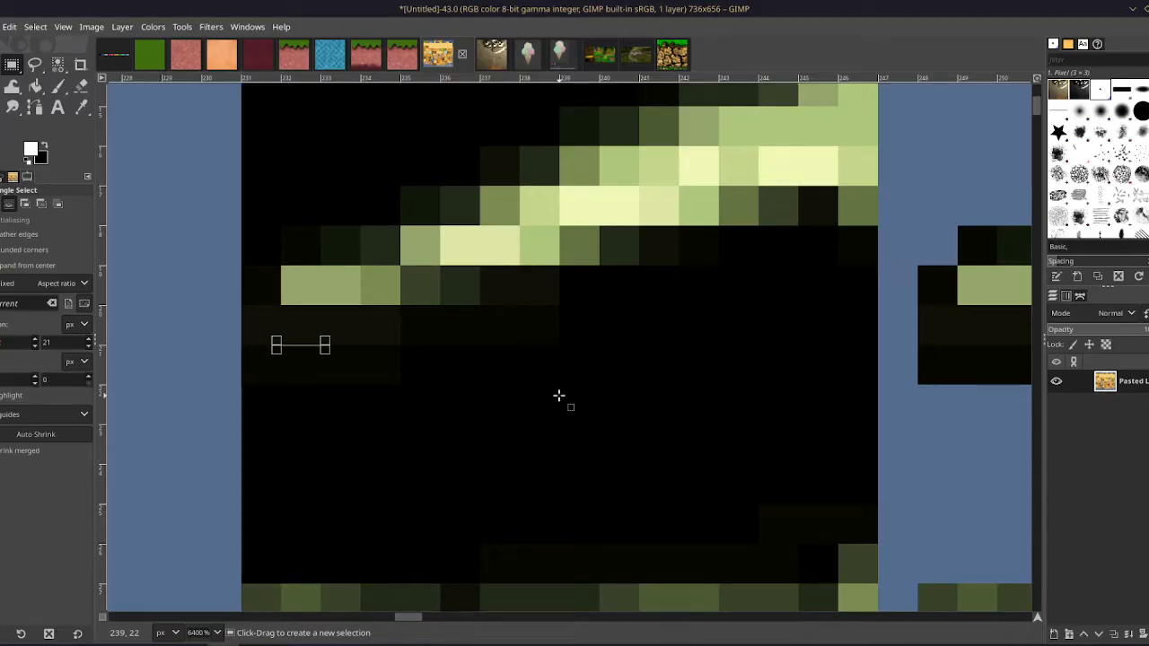
Compare the two spike columns at full height and select the cut-out one as a 64 px tall area.
{"action": "scroll", "coordinate": [651, 367], "scroll_direction": "down", "scroll_amount": 7}
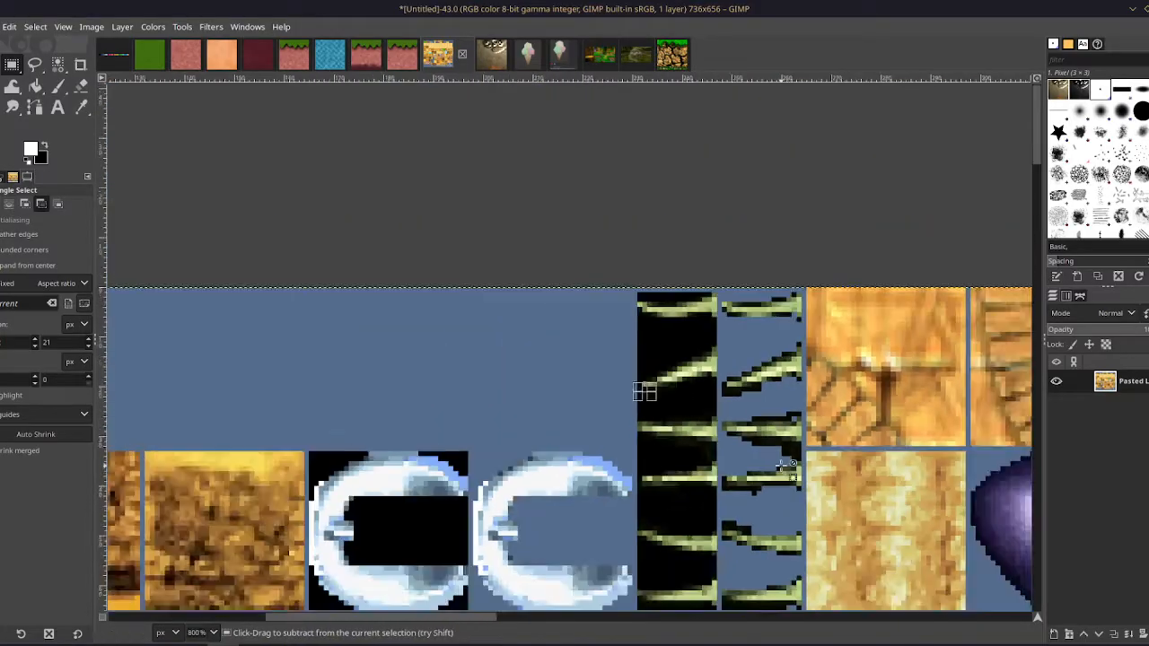
{"action": "scroll", "coordinate": [733, 307], "scroll_direction": "up", "scroll_amount": 2}
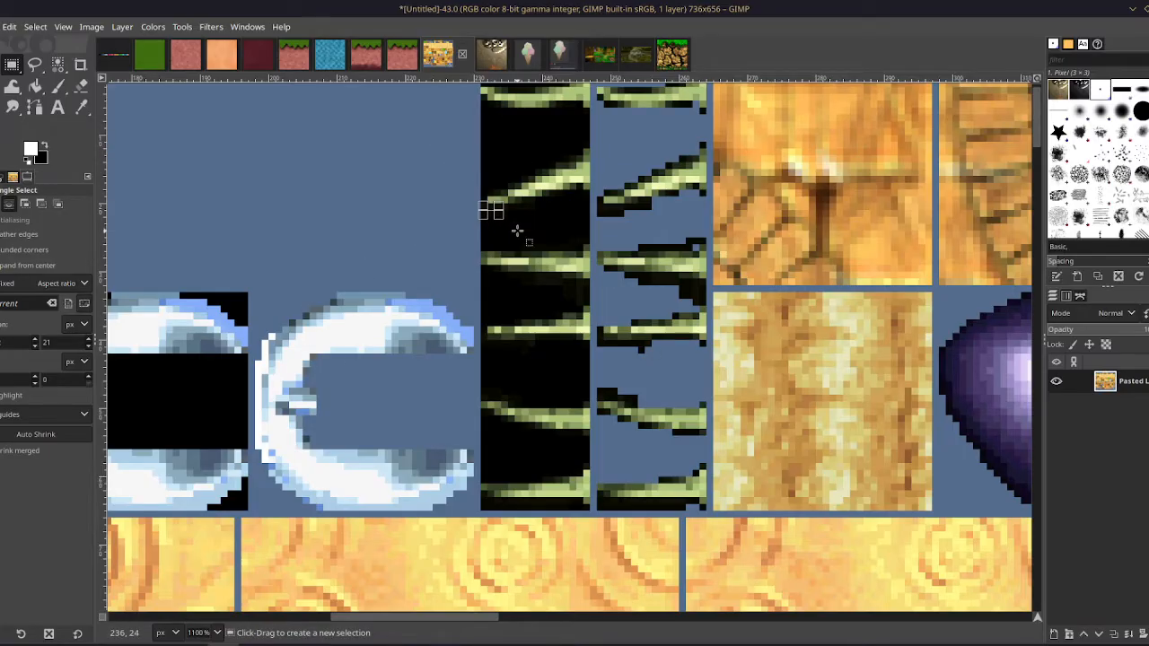
{"action": "scroll", "coordinate": [617, 453], "scroll_direction": "down", "scroll_amount": 2}
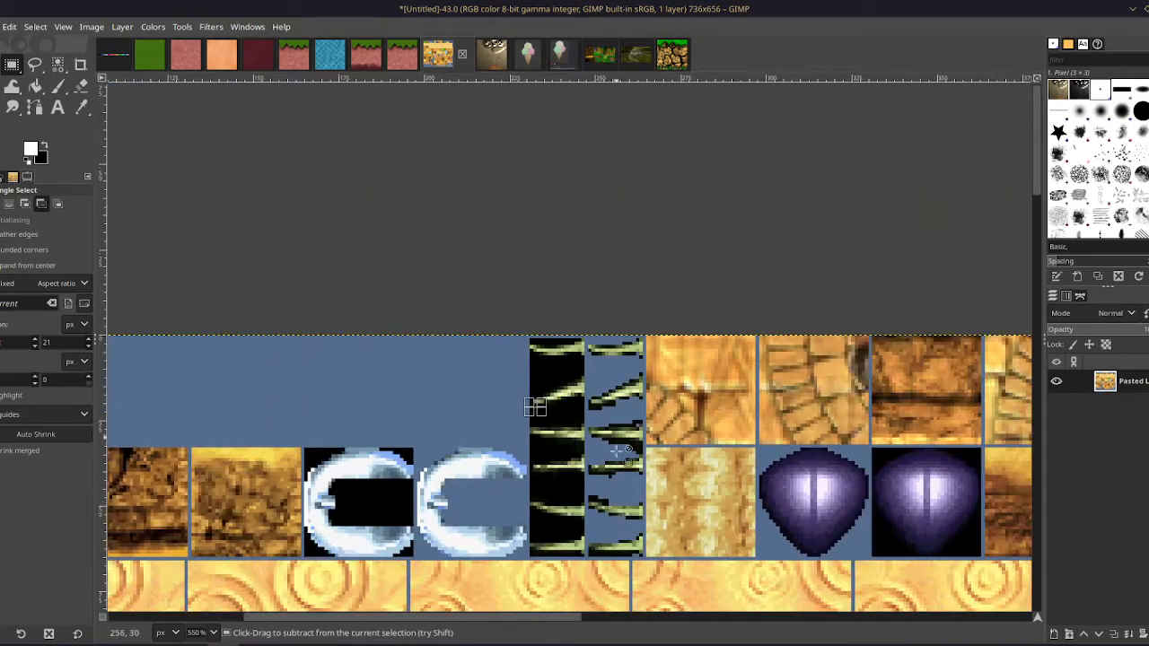
{"action": "scroll", "coordinate": [615, 451], "scroll_direction": "up", "scroll_amount": 2}
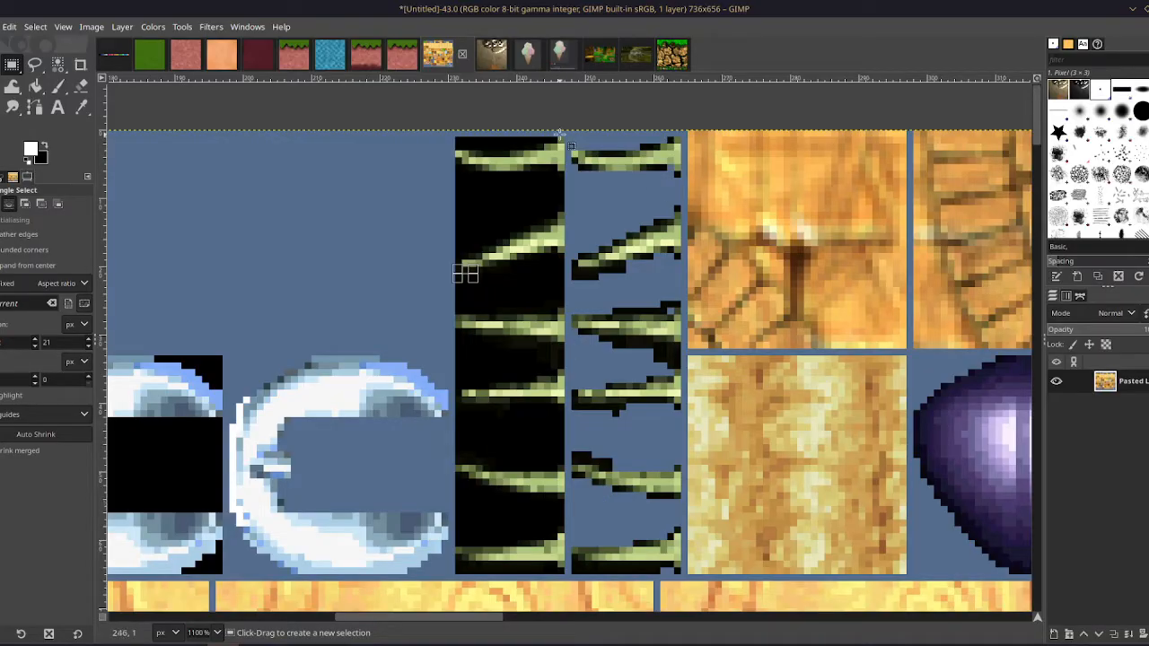
{"action": "left_click_drag", "start_coordinate": [571, 136], "coordinate": [693, 574]}
Select the cut-out purple gem tile, 32 px tall, beside its copy with the black background.
{"action": "scroll", "coordinate": [412, 341], "scroll_direction": "down", "scroll_amount": 2}
{"action": "scroll", "coordinate": [411, 341], "scroll_direction": "down", "scroll_amount": 1}
{"action": "scroll", "coordinate": [650, 368], "scroll_direction": "up", "scroll_amount": 3}
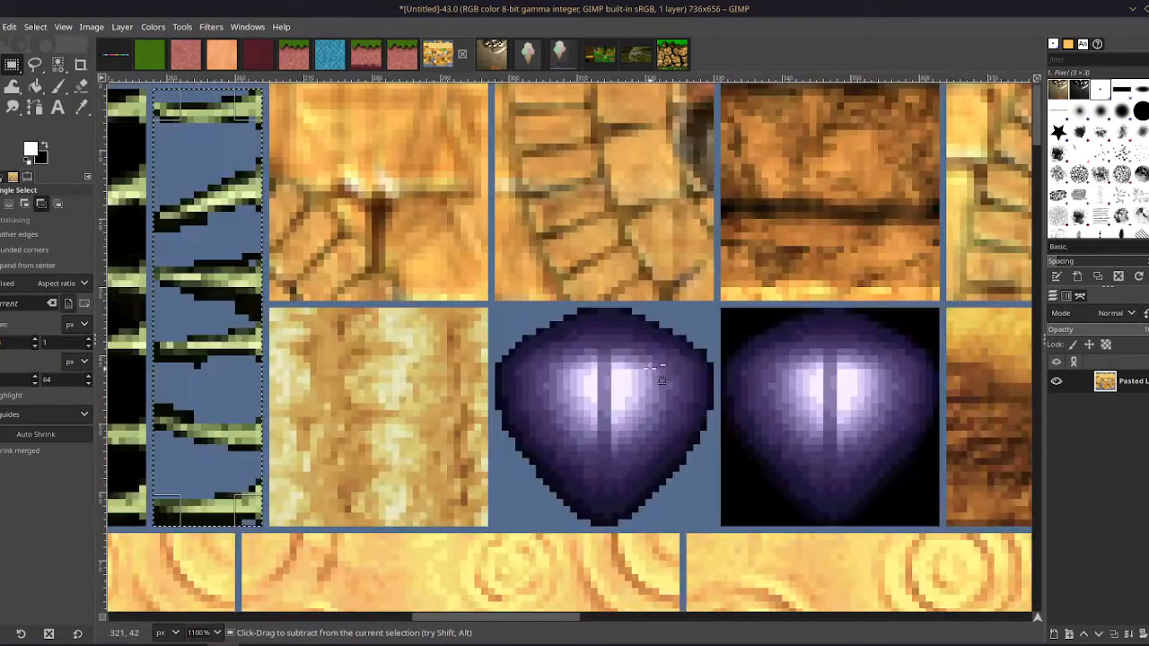
{"action": "left_click_drag", "start_coordinate": [707, 519], "coordinate": [495, 307]}
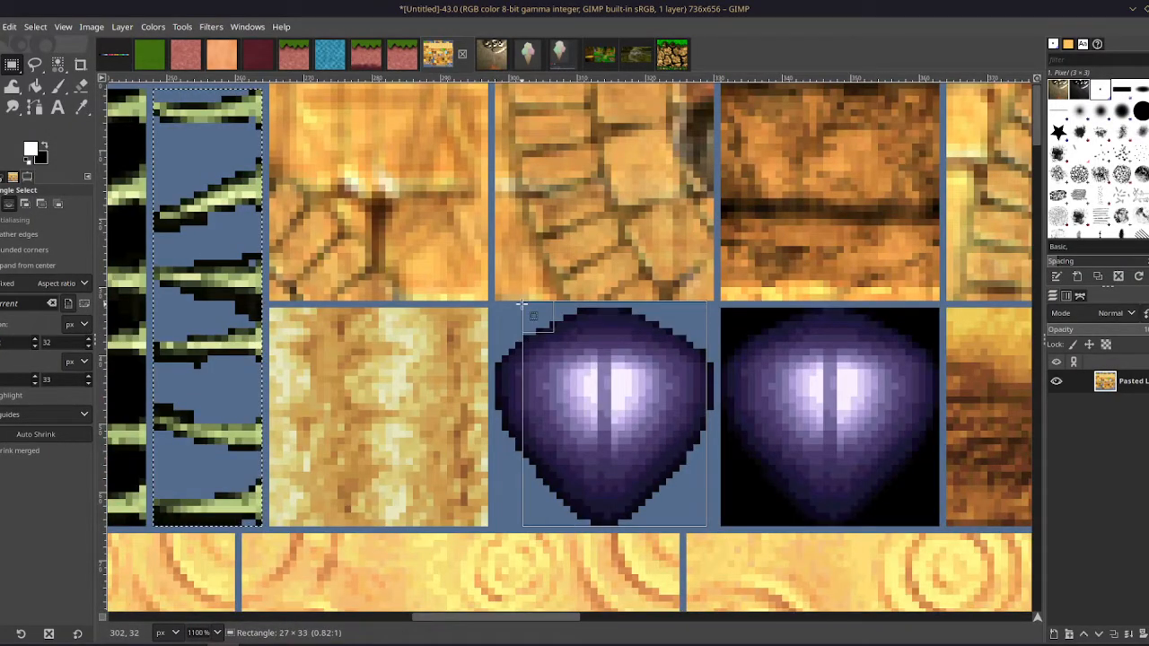
Examine the whole desert sheet, including the small brick and stripe tiles and the cracked wall tiles in the last rows.
{"action": "scroll", "coordinate": [684, 359], "scroll_direction": "down", "scroll_amount": 3}
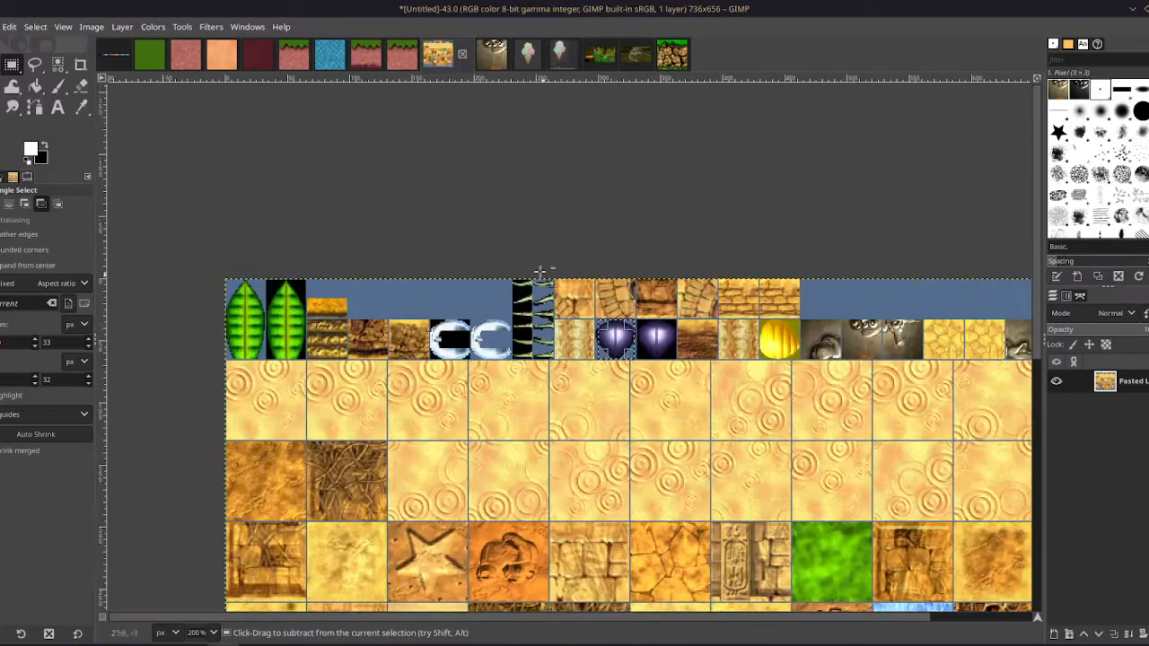
{"action": "scroll", "coordinate": [539, 269], "scroll_direction": "down", "scroll_amount": 4}
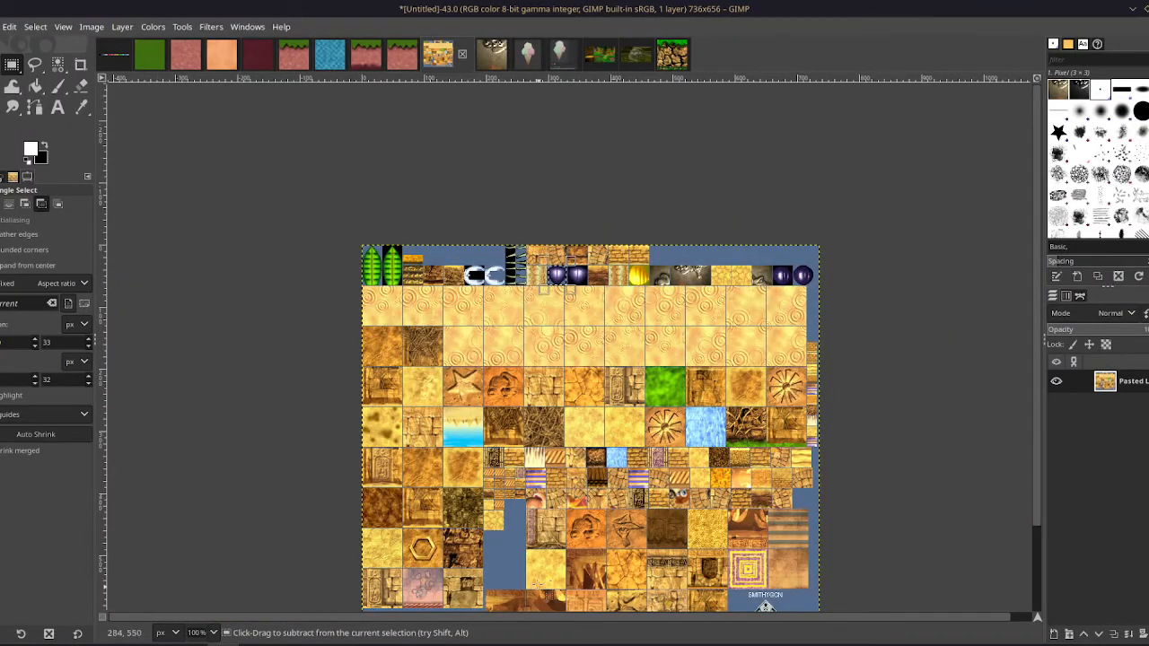
{"action": "scroll", "coordinate": [490, 530], "scroll_direction": "up", "scroll_amount": 4}
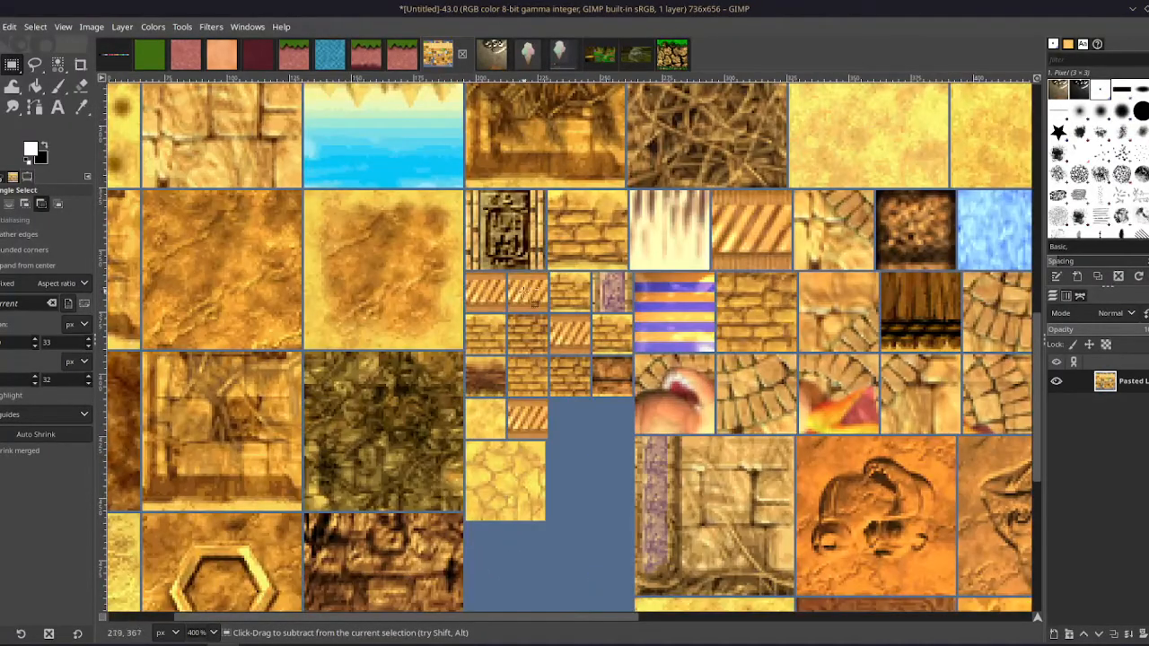
{"action": "scroll", "coordinate": [597, 211], "scroll_direction": "down", "scroll_amount": 2}
{"action": "scroll", "coordinate": [580, 505], "scroll_direction": "down", "scroll_amount": 2}
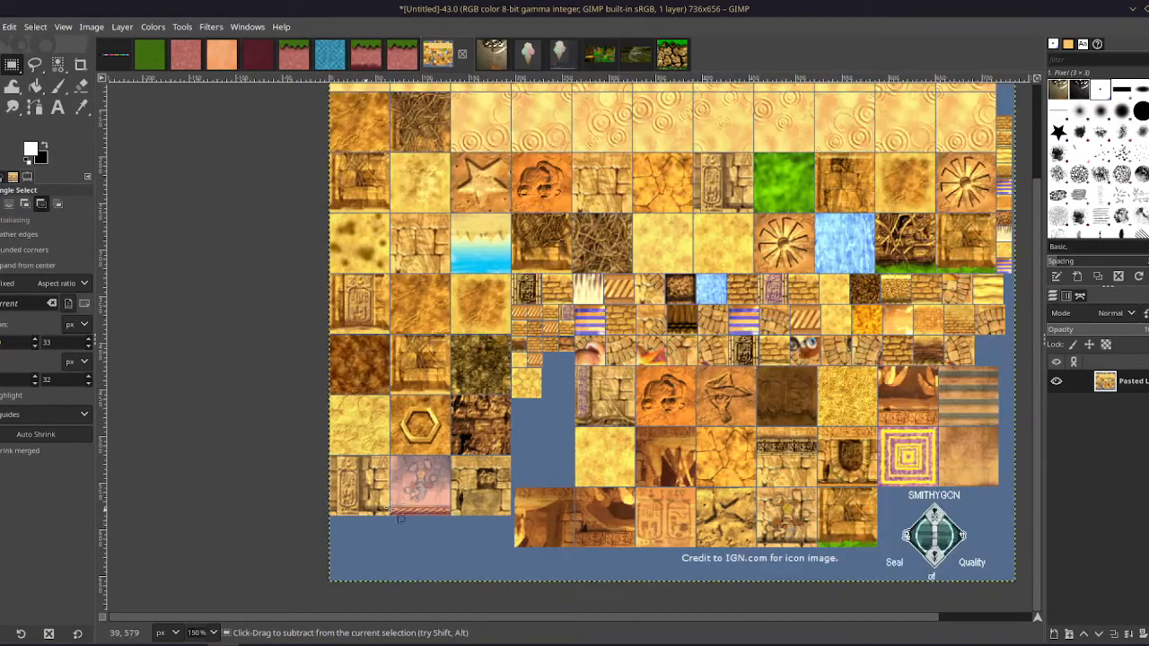
{"action": "scroll", "coordinate": [391, 507], "scroll_direction": "up", "scroll_amount": 4}
{"action": "scroll", "coordinate": [322, 508], "scroll_direction": "up", "scroll_amount": 2}
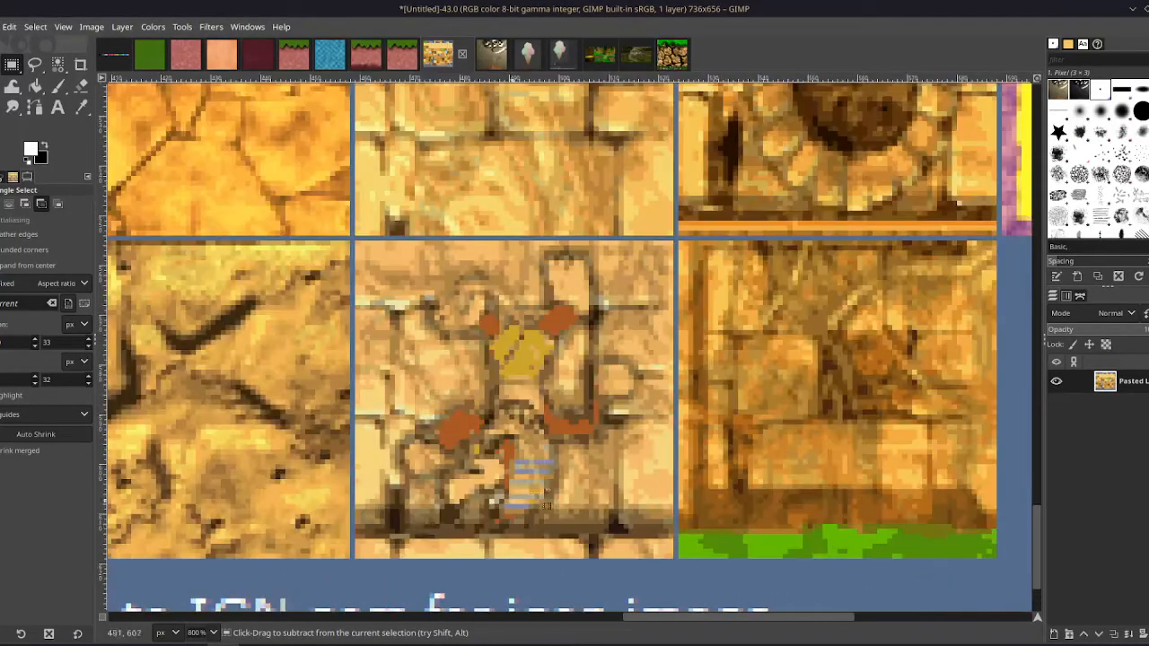
{"action": "scroll", "coordinate": [624, 496], "scroll_direction": "down", "scroll_amount": 5}
{"action": "scroll", "coordinate": [861, 449], "scroll_direction": "down", "scroll_amount": 1}
{"action": "scroll", "coordinate": [765, 200], "scroll_direction": "up", "scroll_amount": 1}
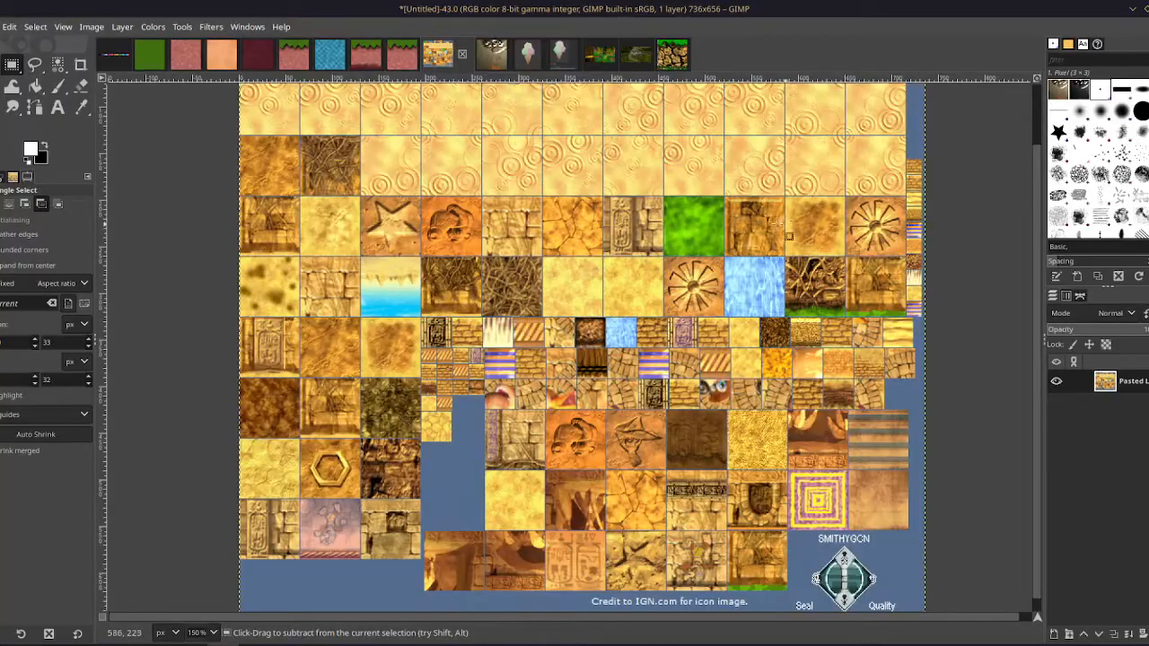
{"action": "scroll", "coordinate": [718, 288], "scroll_direction": "down", "scroll_amount": 1}
{"action": "scroll", "coordinate": [702, 347], "scroll_direction": "up", "scroll_amount": 1}
{"action": "scroll", "coordinate": [695, 340], "scroll_direction": "down", "scroll_amount": 1}
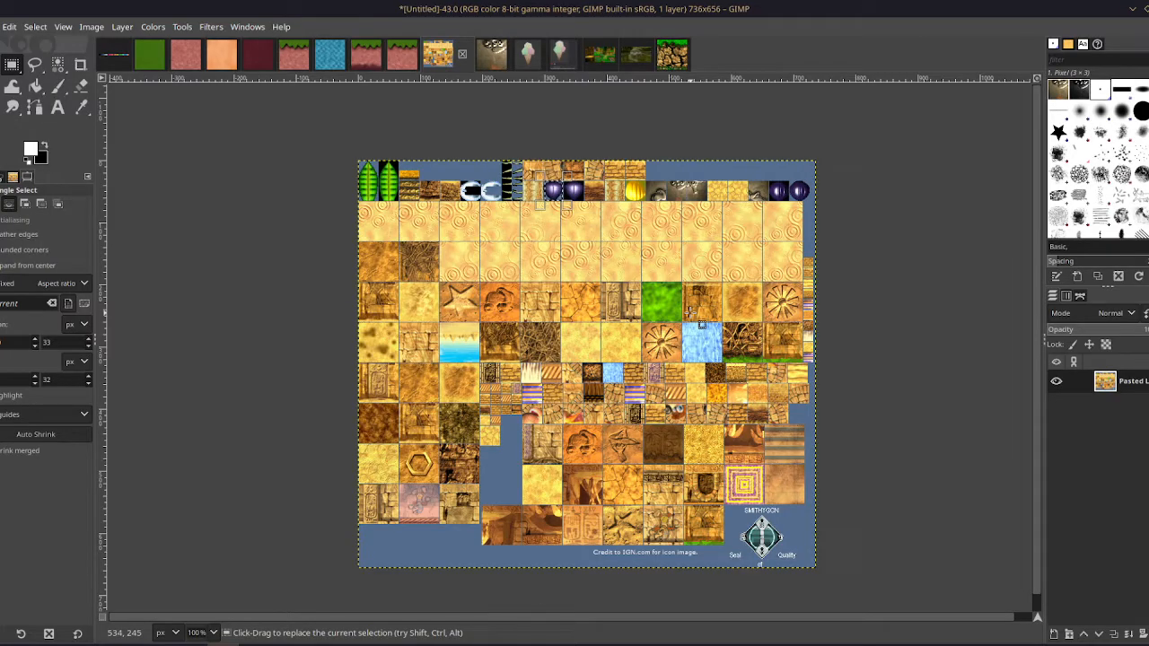
Select the first sand tile with the concentric rings, 64 px tall, below the green leaf tiles.
{"action": "scroll", "coordinate": [434, 192], "scroll_direction": "up", "scroll_amount": 7}
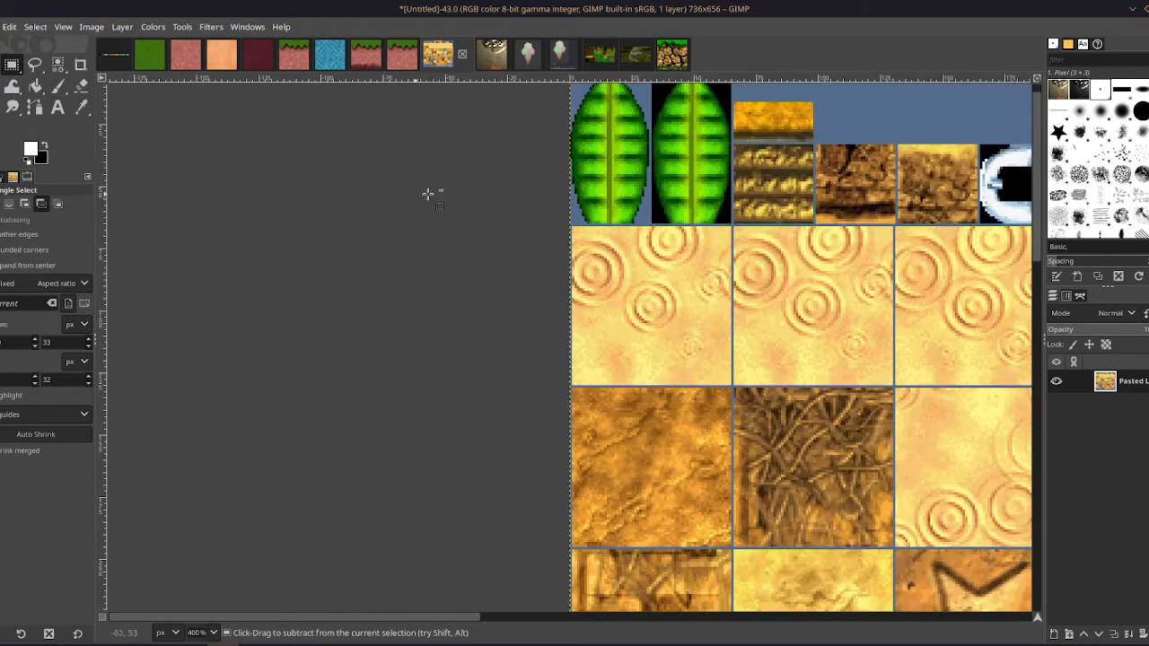
{"action": "scroll", "coordinate": [506, 244], "scroll_direction": "down", "scroll_amount": 1}
{"action": "scroll", "coordinate": [506, 244], "scroll_direction": "up", "scroll_amount": 1}
{"action": "scroll", "coordinate": [448, 483], "scroll_direction": "up", "scroll_amount": 1}
{"action": "scroll", "coordinate": [448, 482], "scroll_direction": "down", "scroll_amount": 1}
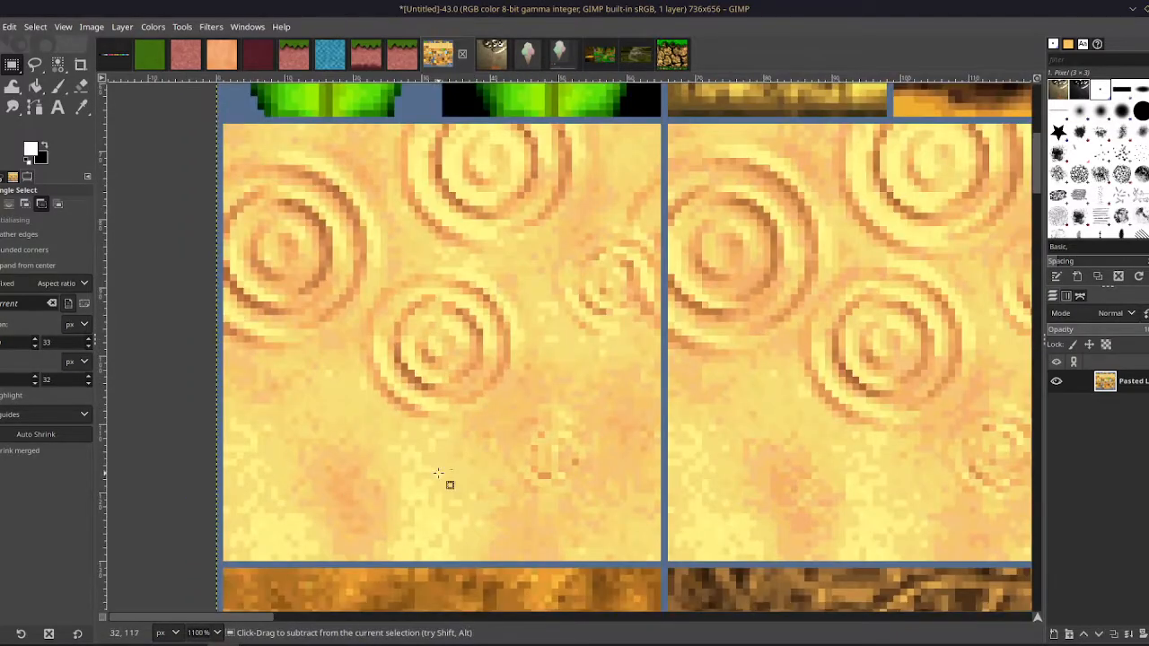
{"action": "left_click_drag", "start_coordinate": [662, 560], "coordinate": [234, 136]}
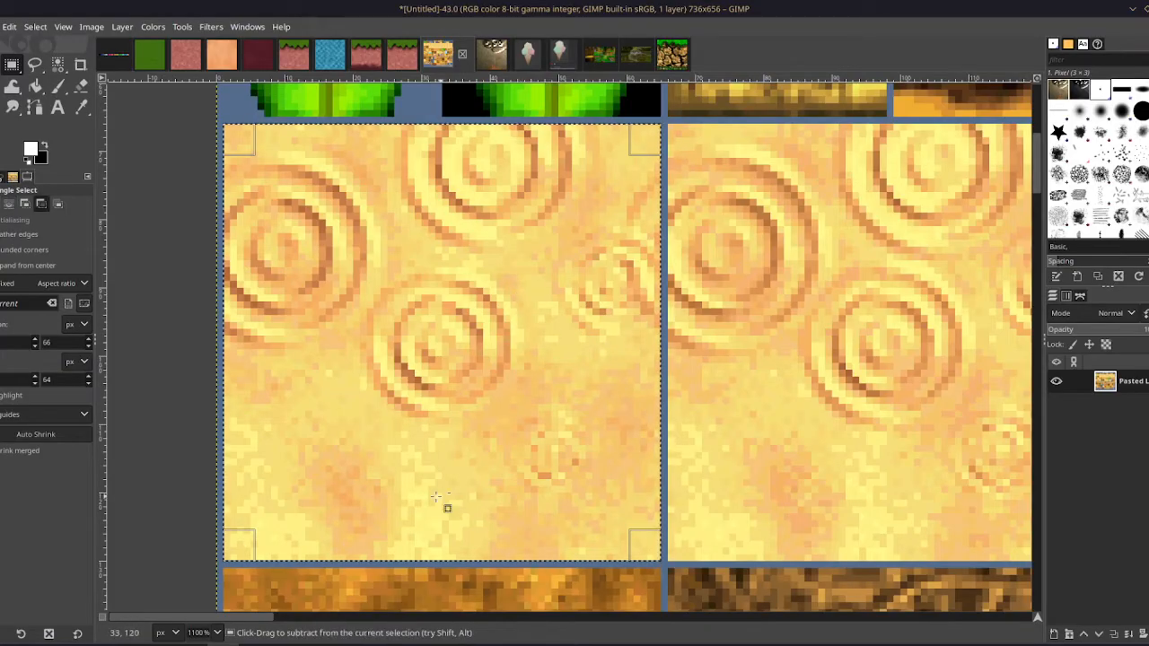
Clear the tile selection, blur the whole texture sheet with a Gaussian Blur of 13.43 in X and Y, and inspect its colours.
{"action": "scroll", "coordinate": [447, 506], "scroll_direction": "down", "scroll_amount": 4}
{"action": "left_click", "coordinate": [211, 26]}
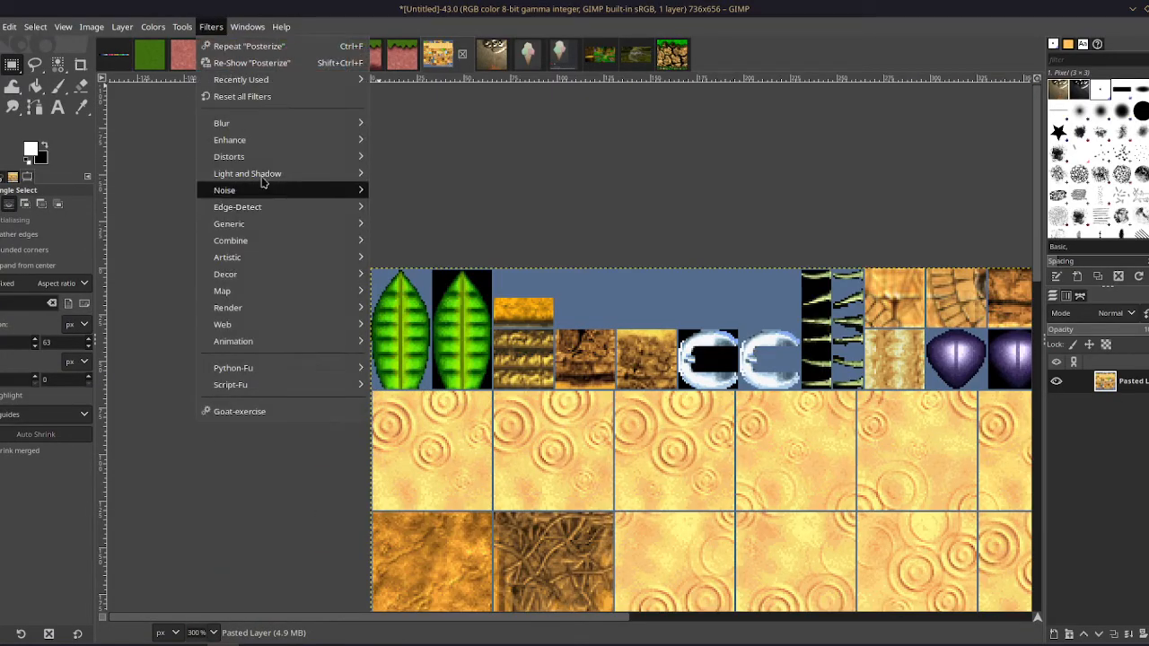
{"action": "mouse_move", "coordinate": [324, 125]}
{"action": "left_click", "coordinate": [462, 140]}
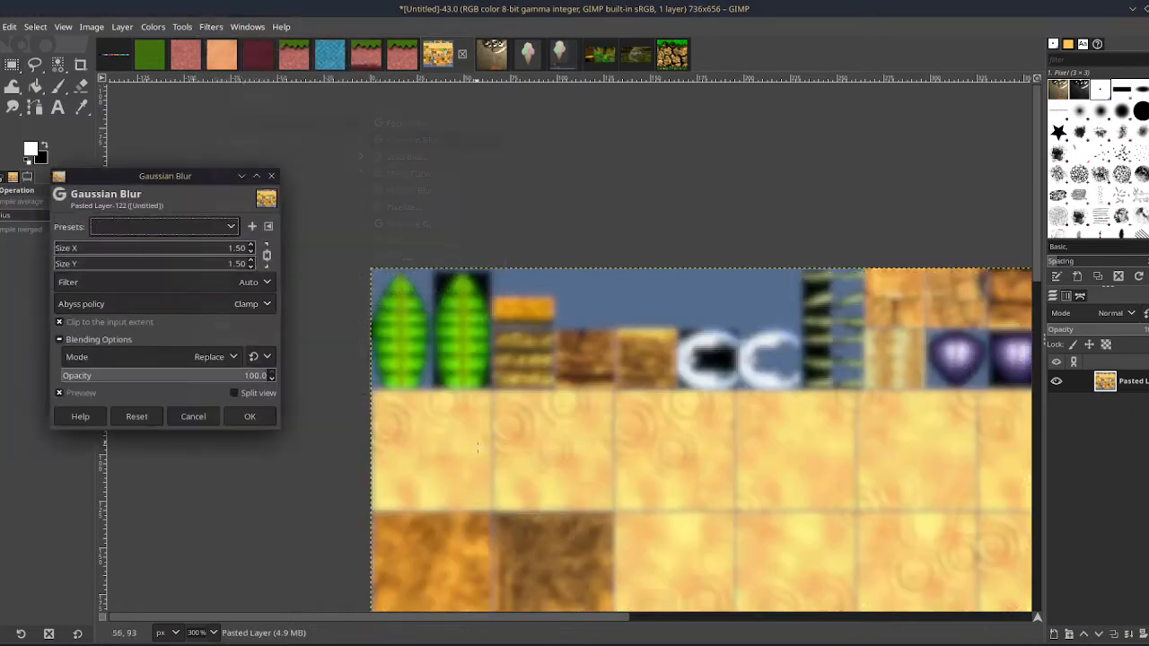
{"action": "left_click", "coordinate": [68, 252]}
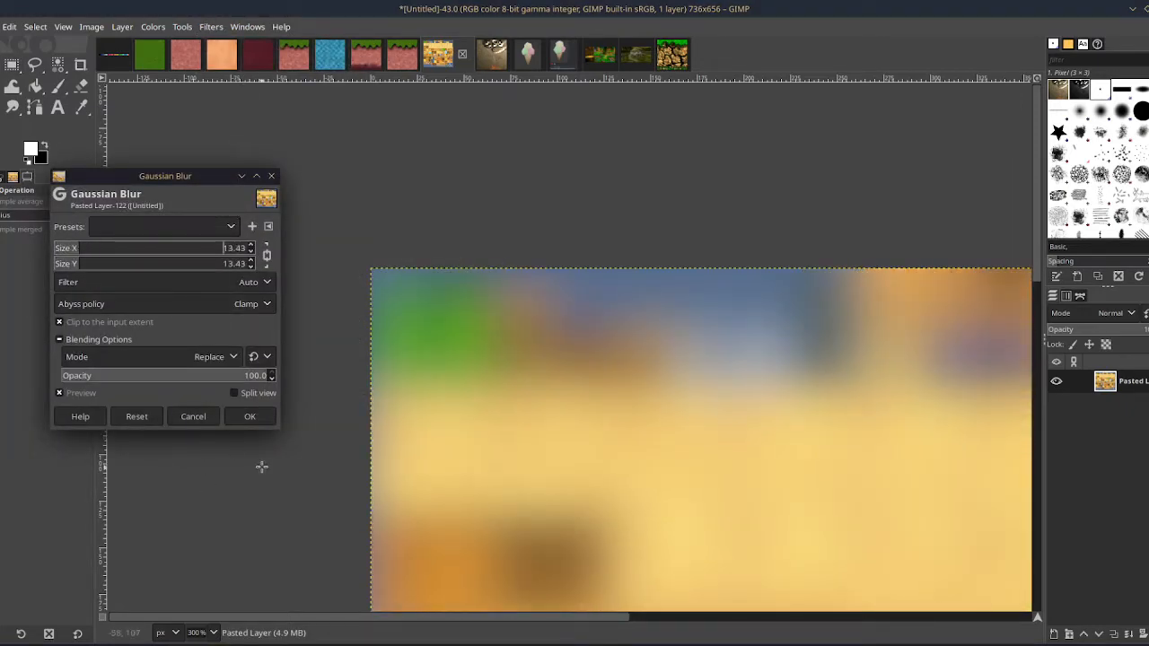
{"action": "left_click", "coordinate": [250, 416]}
{"action": "scroll", "coordinate": [310, 300], "scroll_direction": "down", "scroll_amount": 2}
{"action": "scroll", "coordinate": [388, 463], "scroll_direction": "up", "scroll_amount": 1}
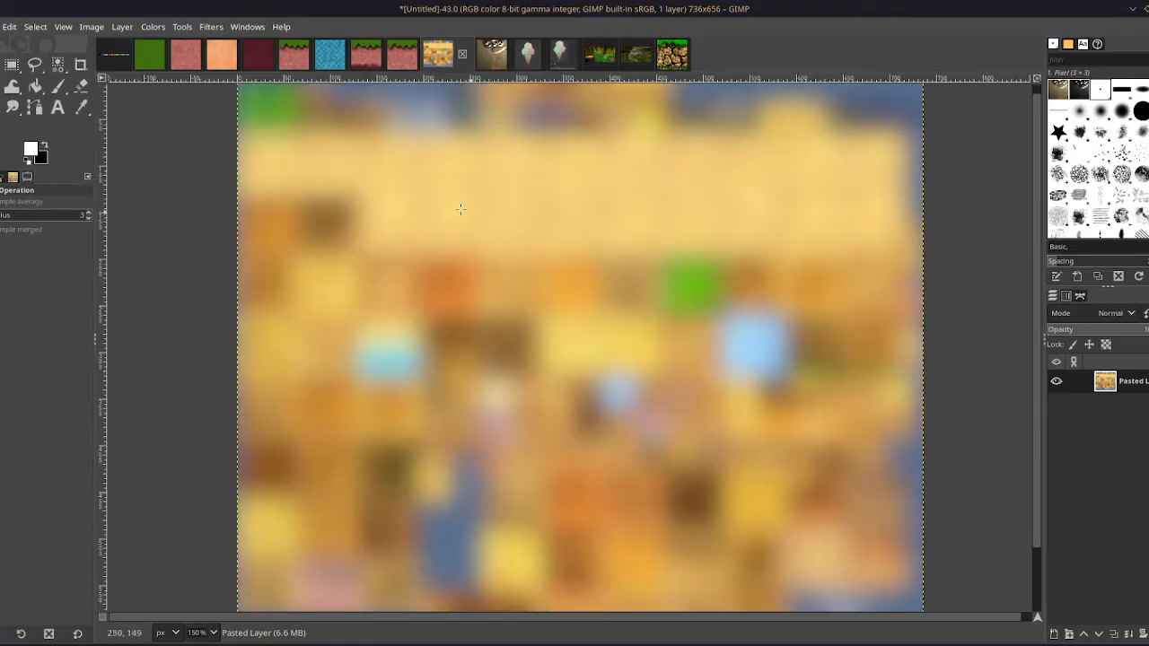
{"action": "scroll", "coordinate": [460, 209], "scroll_direction": "up", "scroll_amount": 1}
{"action": "scroll", "coordinate": [342, 174], "scroll_direction": "down", "scroll_amount": 1}
{"action": "scroll", "coordinate": [338, 228], "scroll_direction": "up", "scroll_amount": 1}
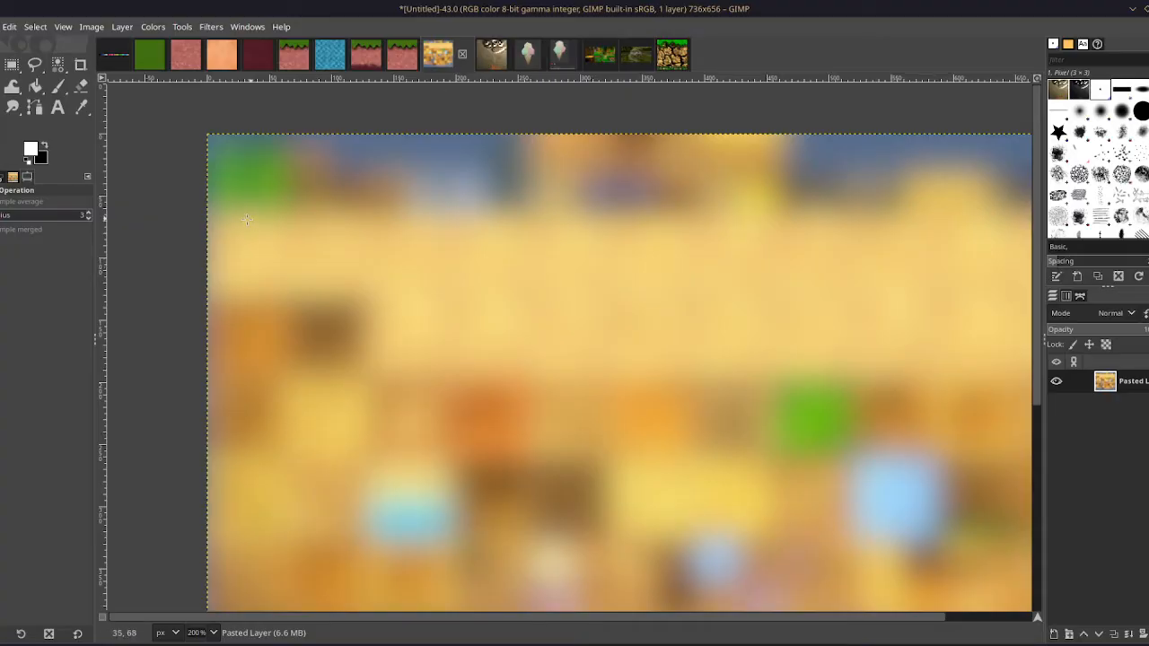
Try another Gaussian Blur pass on the texture sheet and undo the blurring.
{"action": "key", "text": "ctrl+shift+f"}
{"action": "left_click", "coordinate": [250, 416]}
{"action": "scroll", "coordinate": [637, 384], "scroll_direction": "down", "scroll_amount": 3}
{"action": "scroll", "coordinate": [599, 341], "scroll_direction": "up", "scroll_amount": 3}
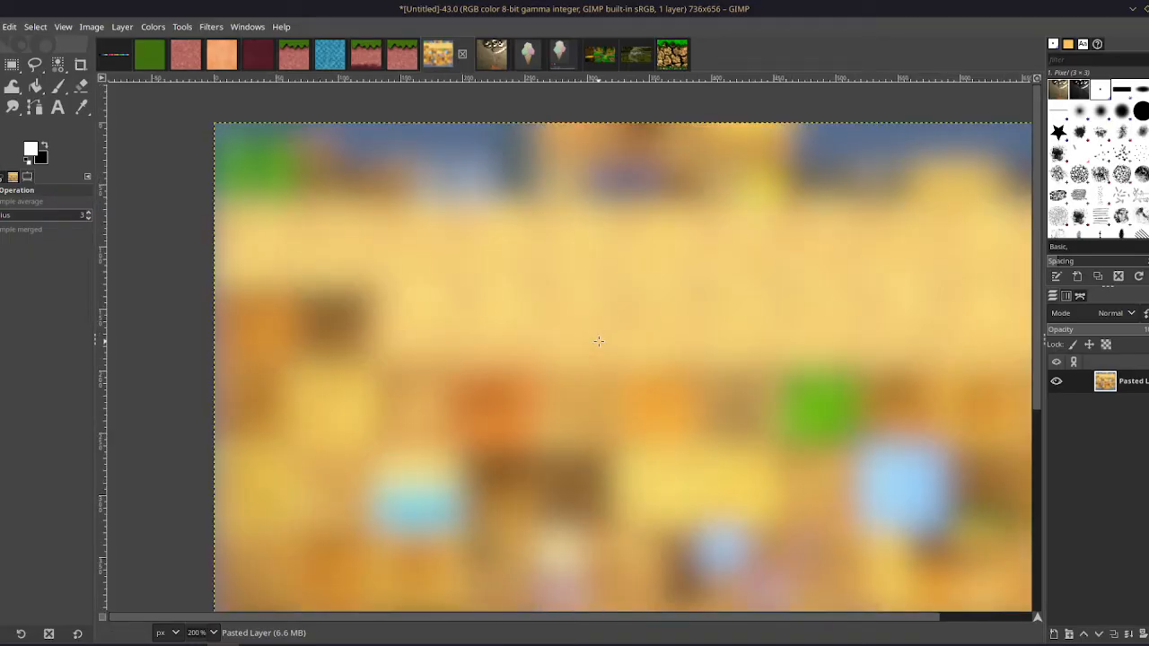
{"action": "key", "text": "ctrl+z"}
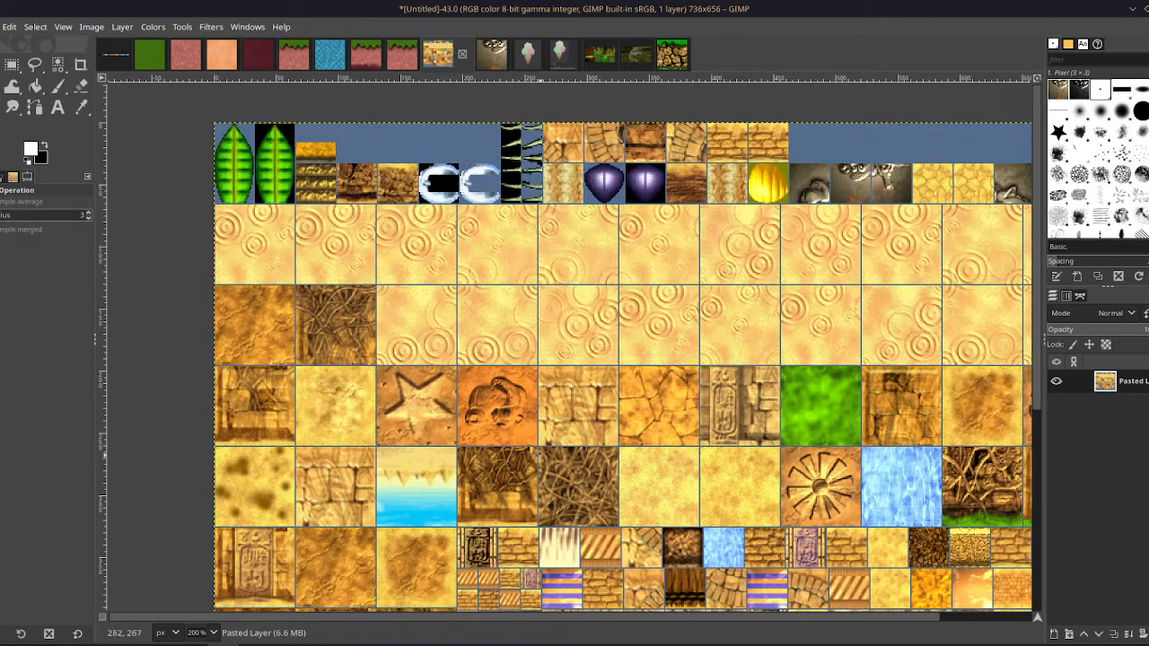
{"action": "scroll", "coordinate": [476, 527], "scroll_direction": "up", "scroll_amount": 3}
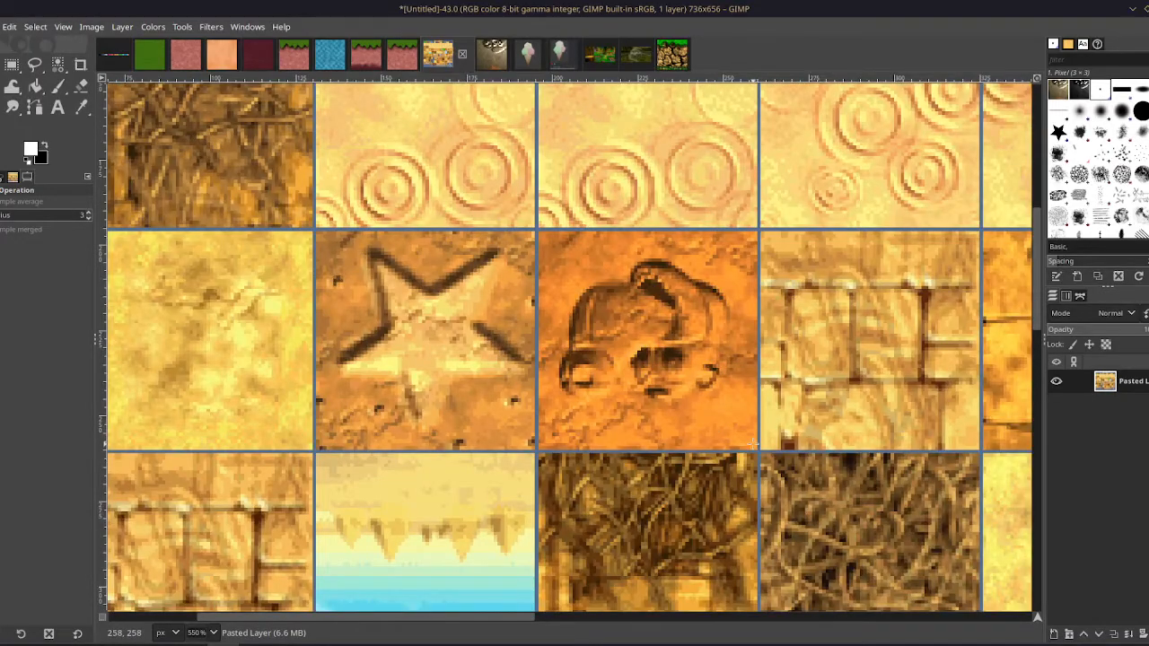
{"action": "key", "text": "ctrl+shift+f"}
{"action": "left_click", "coordinate": [191, 416]}
Outline an 8 px tall band of the sand-to-water gradient in the beach tile with a rectangular selection.
{"action": "left_click", "coordinate": [12, 69]}
{"action": "scroll", "coordinate": [729, 355], "scroll_direction": "up", "scroll_amount": 1}
{"action": "scroll", "coordinate": [439, 338], "scroll_direction": "down", "scroll_amount": 2}
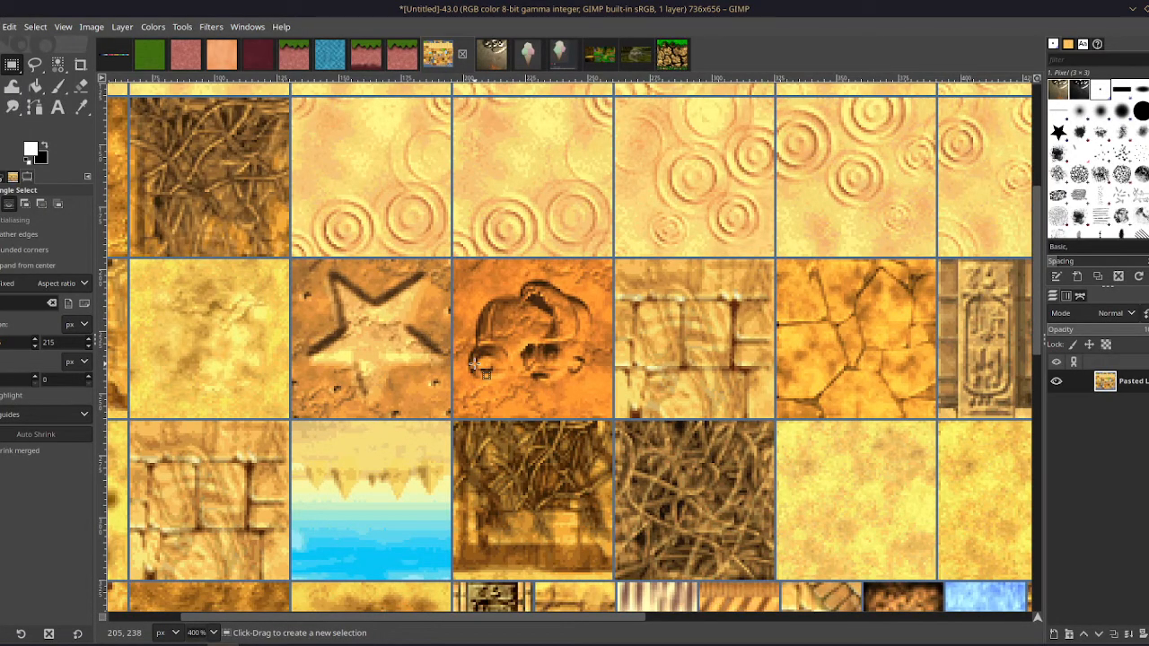
{"action": "scroll", "coordinate": [530, 411], "scroll_direction": "up", "scroll_amount": 3}
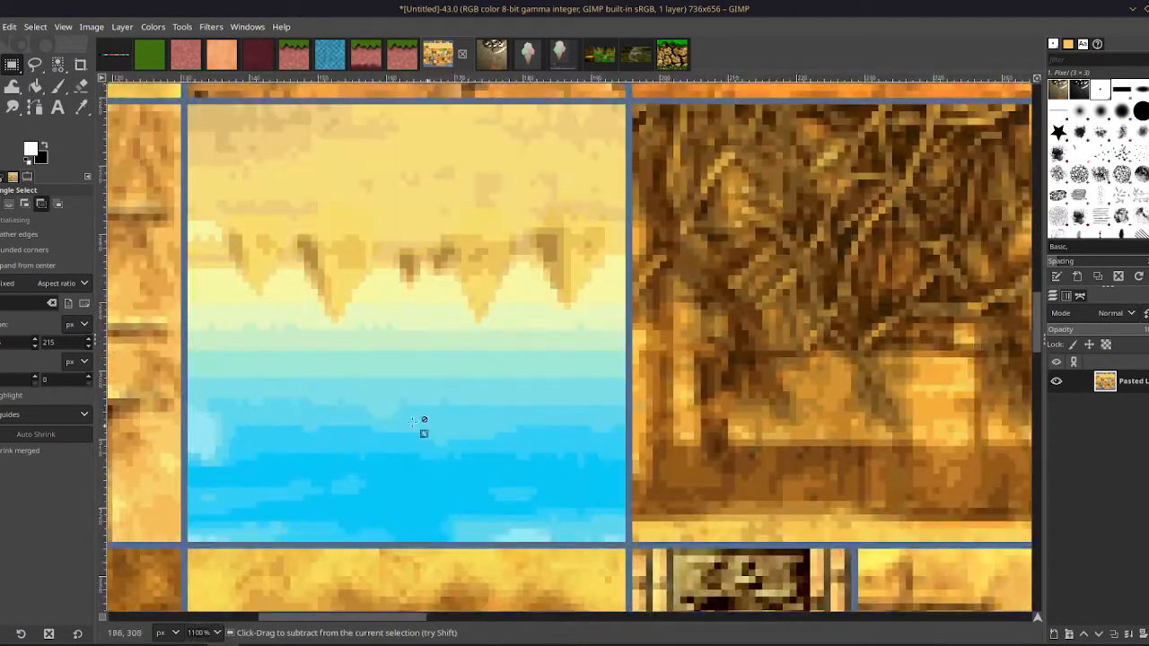
{"action": "left_click_drag", "start_coordinate": [202, 331], "coordinate": [538, 386]}
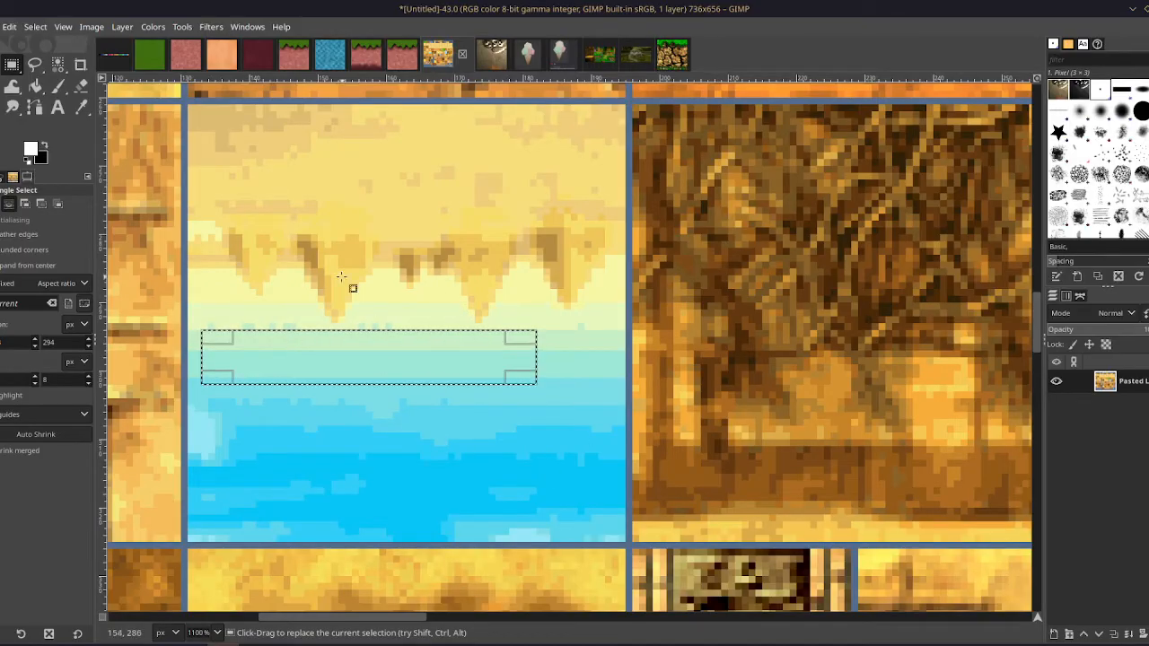
{"action": "scroll", "coordinate": [341, 277], "scroll_direction": "down", "scroll_amount": 5}
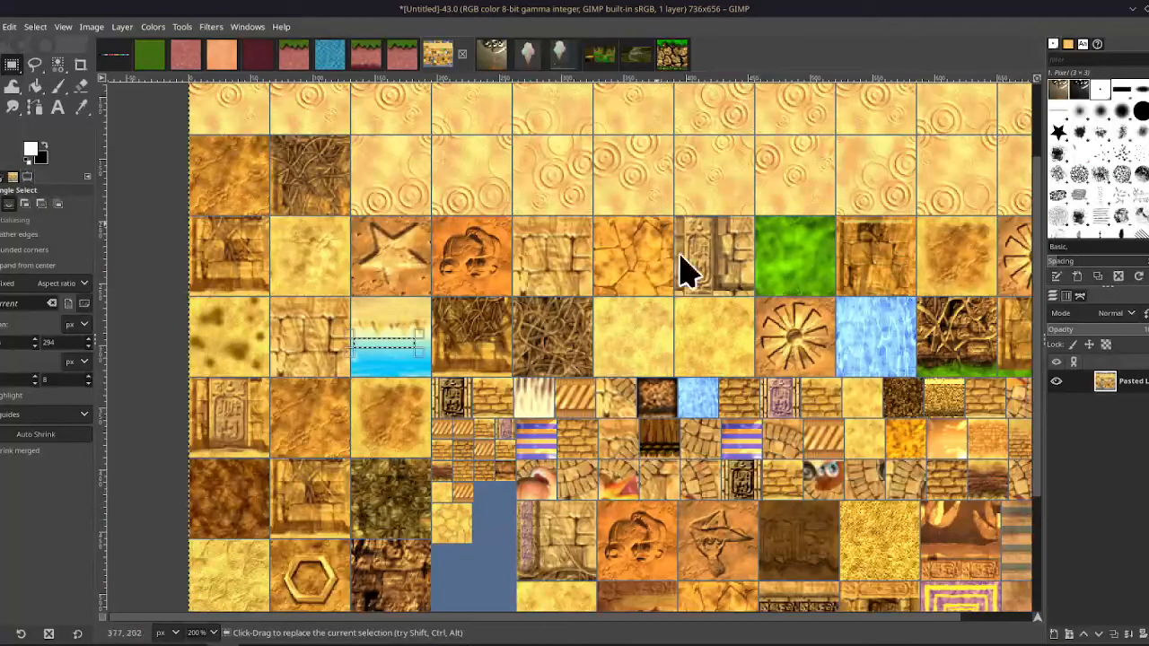
{"action": "scroll", "coordinate": [687, 260], "scroll_direction": "up", "scroll_amount": 2}
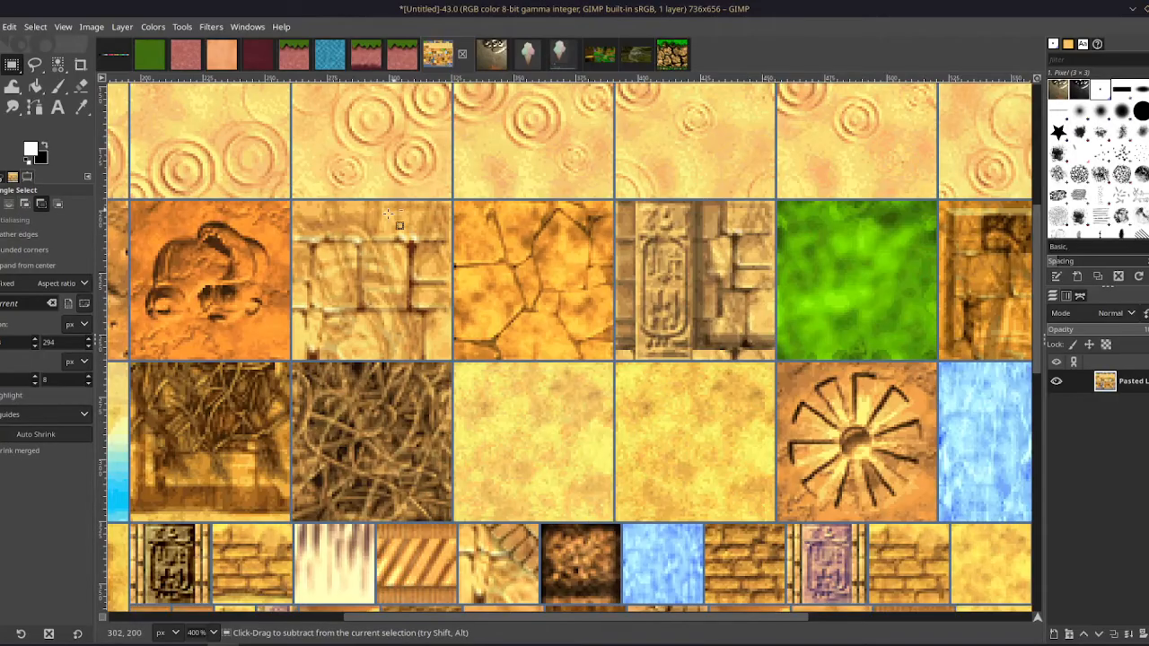
{"action": "scroll", "coordinate": [388, 214], "scroll_direction": "down", "scroll_amount": 1}
{"action": "scroll", "coordinate": [517, 201], "scroll_direction": "up", "scroll_amount": 4}
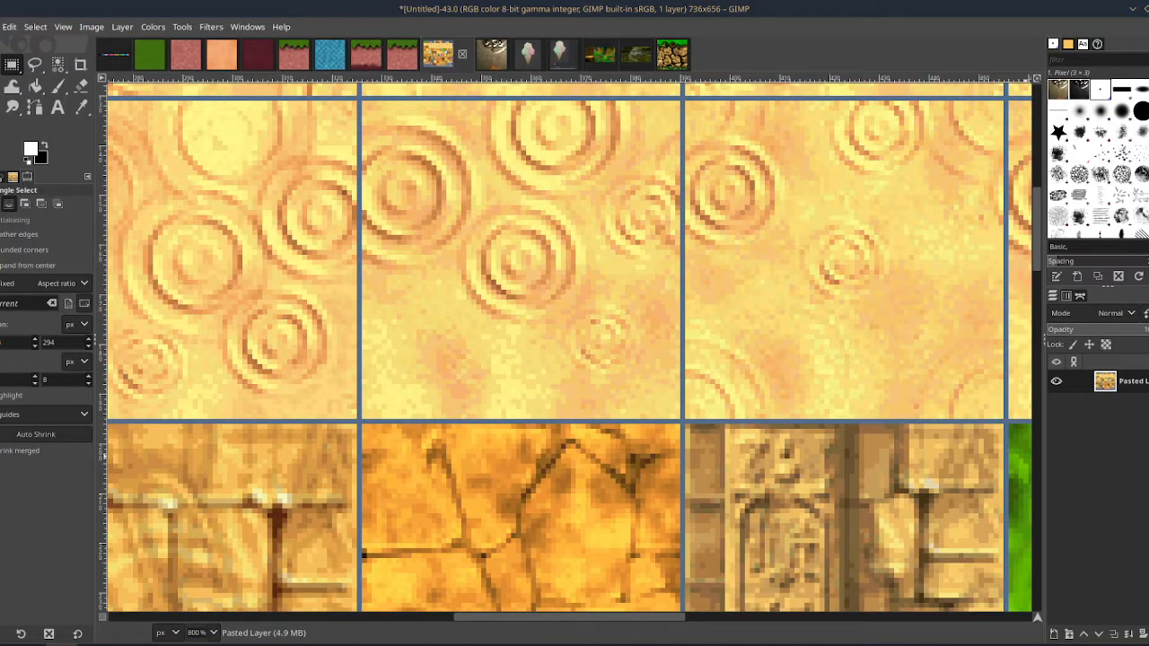
Create a new image from the grass photo on the clipboard and look over its detail.
{"action": "left_click", "coordinate": [1, 26]}
{"action": "mouse_move", "coordinate": [36, 64]}
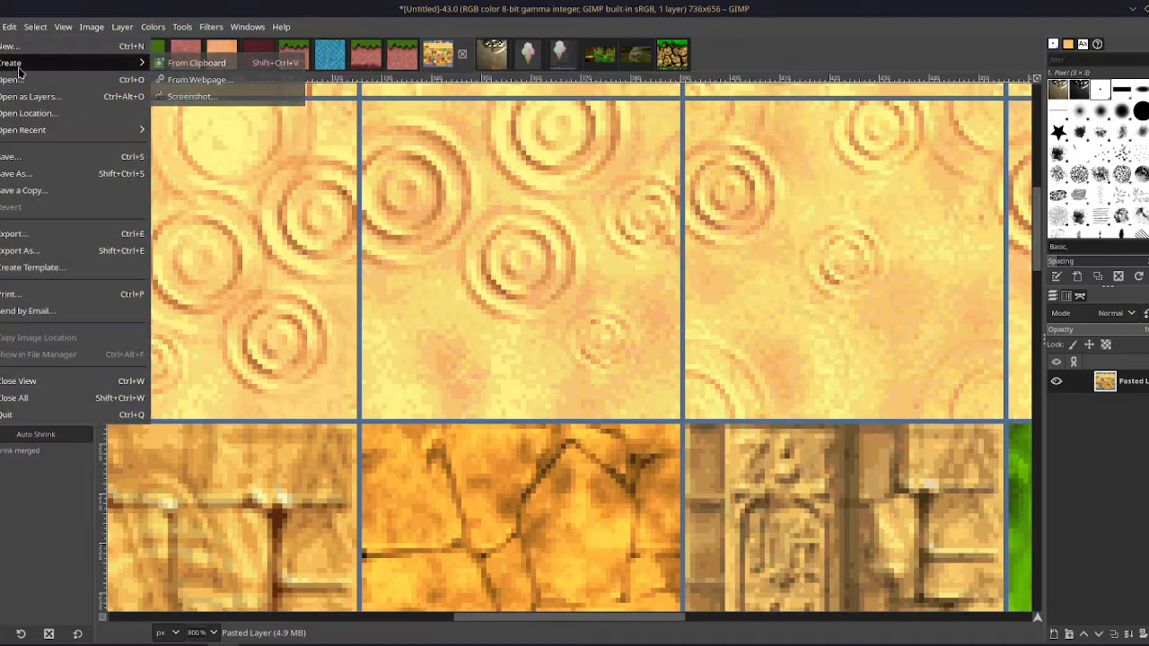
{"action": "left_click", "coordinate": [193, 63]}
{"action": "scroll", "coordinate": [672, 516], "scroll_direction": "up", "scroll_amount": 2}
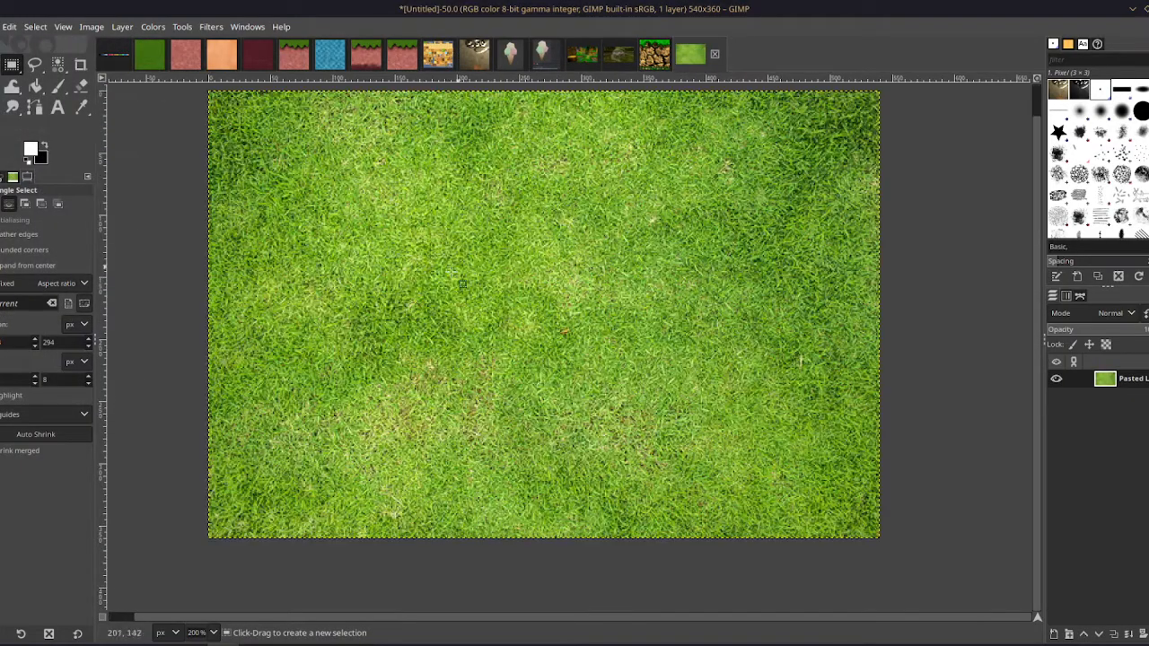
{"action": "scroll", "coordinate": [525, 275], "scroll_direction": "up", "scroll_amount": 3}
{"action": "scroll", "coordinate": [525, 275], "scroll_direction": "down", "scroll_amount": 3}
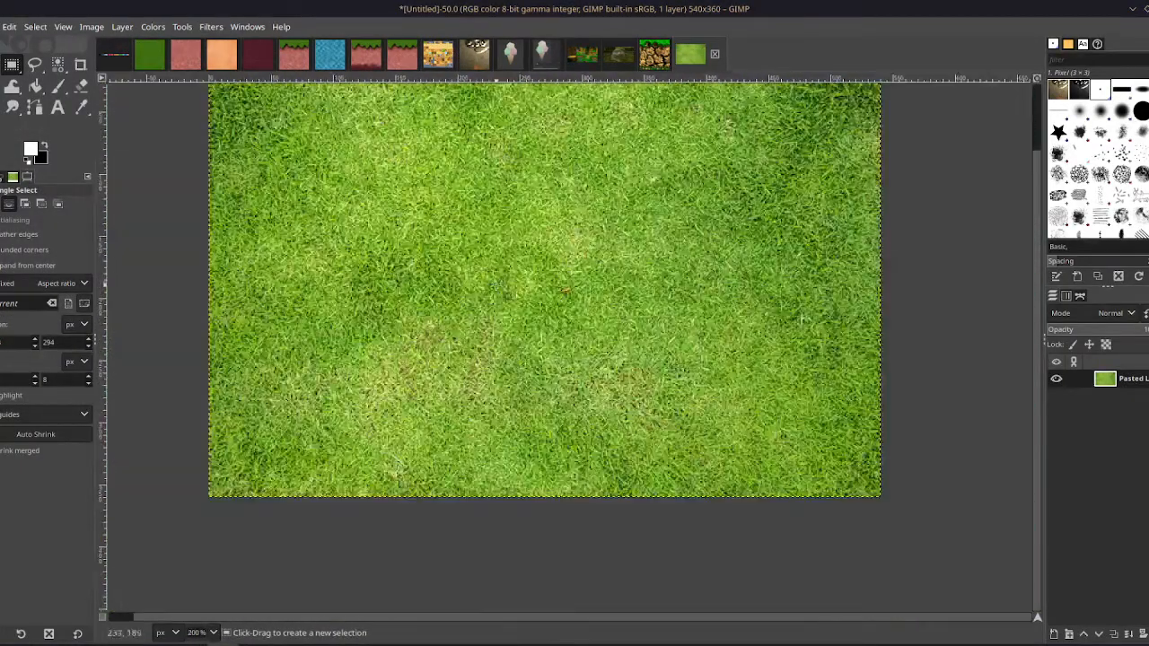
{"action": "scroll", "coordinate": [552, 541], "scroll_direction": "down", "scroll_amount": 2}
{"action": "scroll", "coordinate": [543, 541], "scroll_direction": "up", "scroll_amount": 1}
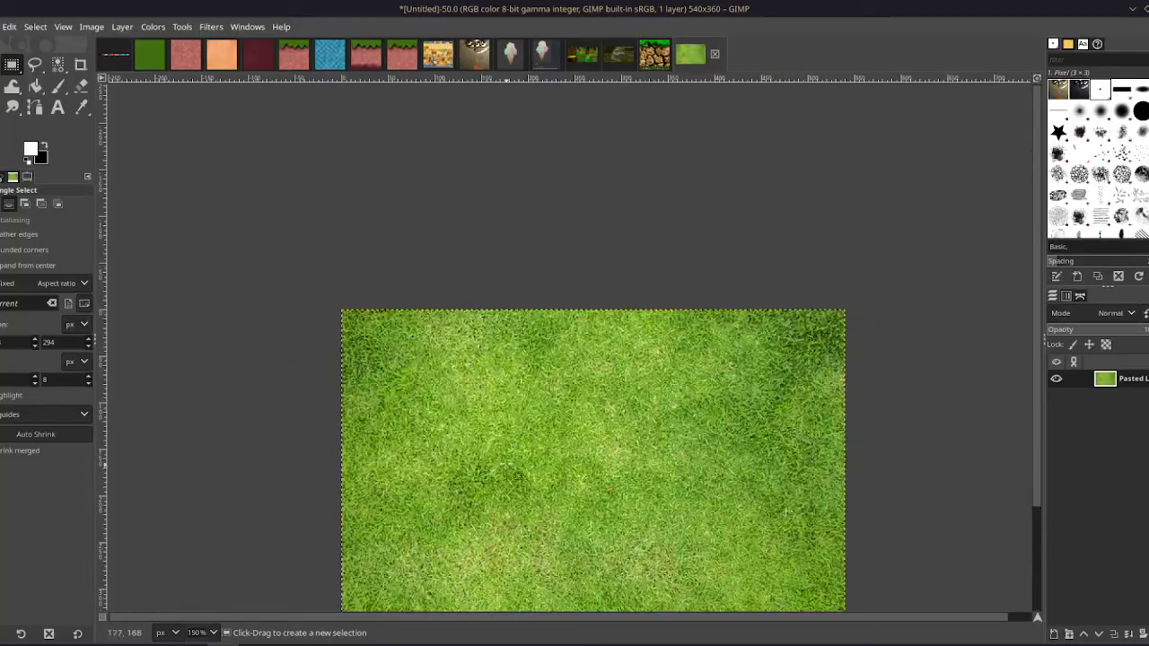
{"action": "scroll", "coordinate": [539, 541], "scroll_direction": "down", "scroll_amount": 1}
{"action": "scroll", "coordinate": [533, 542], "scroll_direction": "up", "scroll_amount": 1}
Try scaling the whole grass photo to 64 × 64 px with proportions unlinked and no interpolation, and undo it.
{"action": "left_click", "coordinate": [92, 26]}
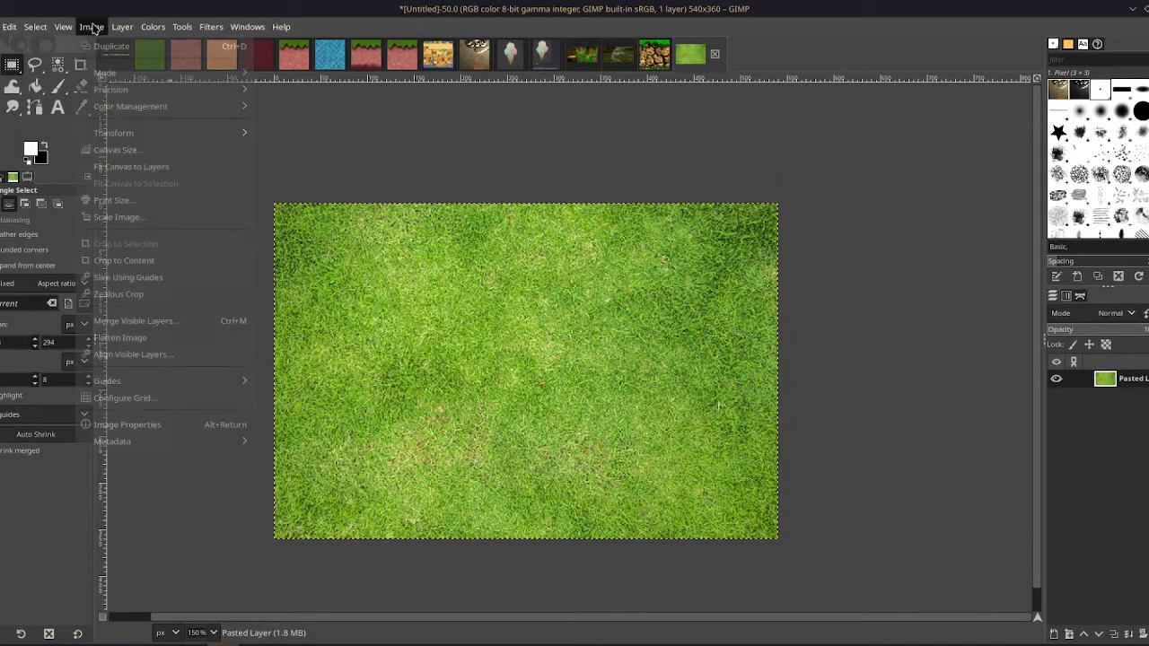
{"action": "left_click", "coordinate": [166, 224]}
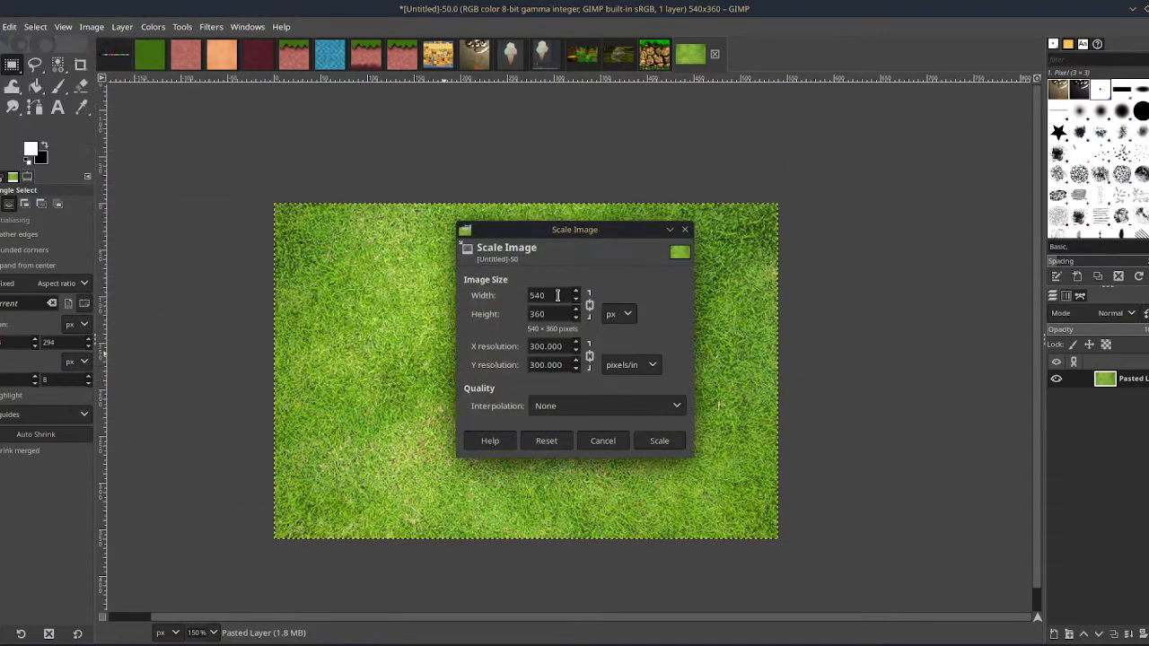
{"action": "type", "text": "64"}
{"action": "key", "text": "Tab"}
{"action": "left_click", "coordinate": [593, 307]}
{"action": "double_click", "coordinate": [534, 316]}
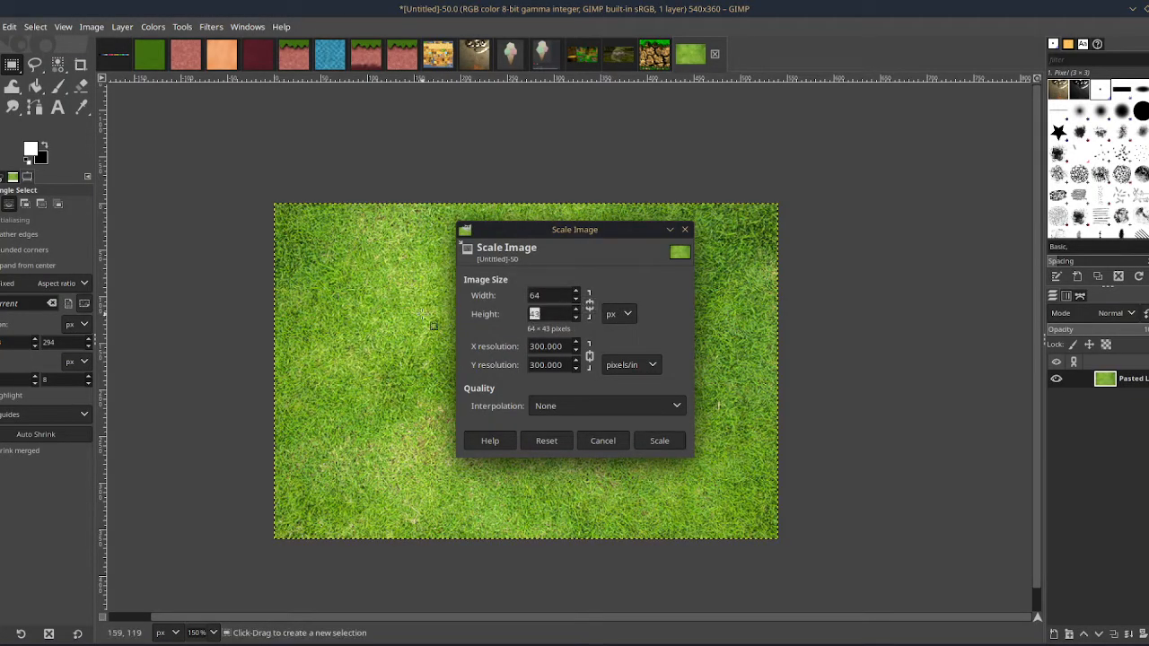
{"action": "type", "text": "64"}
{"action": "left_click", "coordinate": [659, 441]}
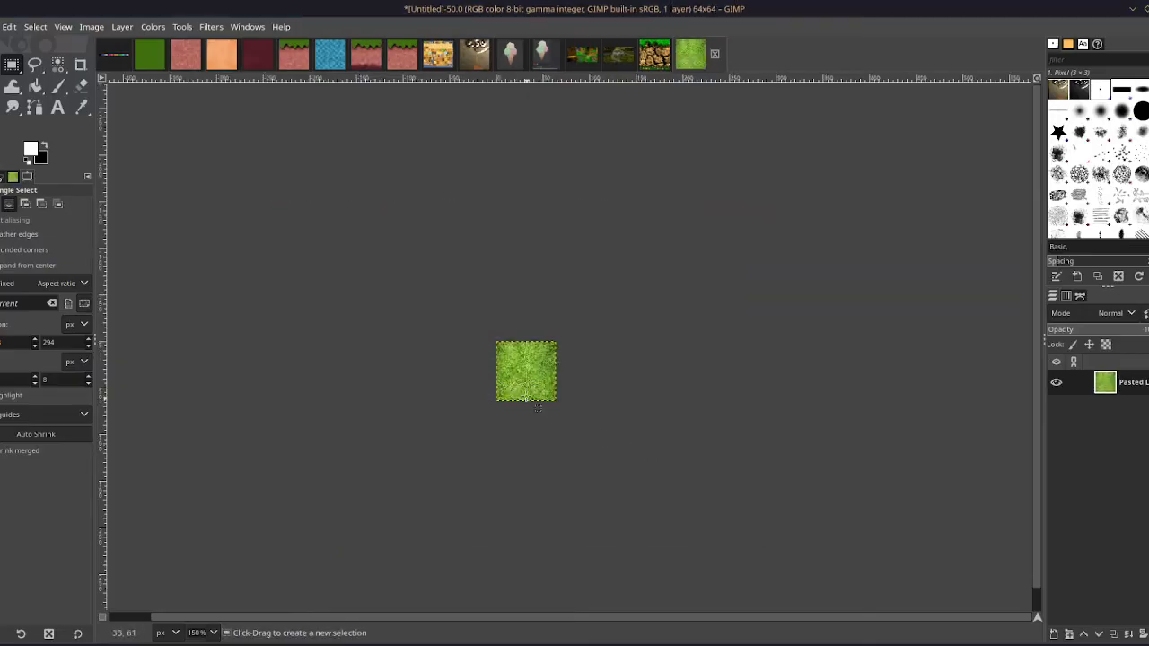
{"action": "scroll", "coordinate": [532, 393], "scroll_direction": "up", "scroll_amount": 6}
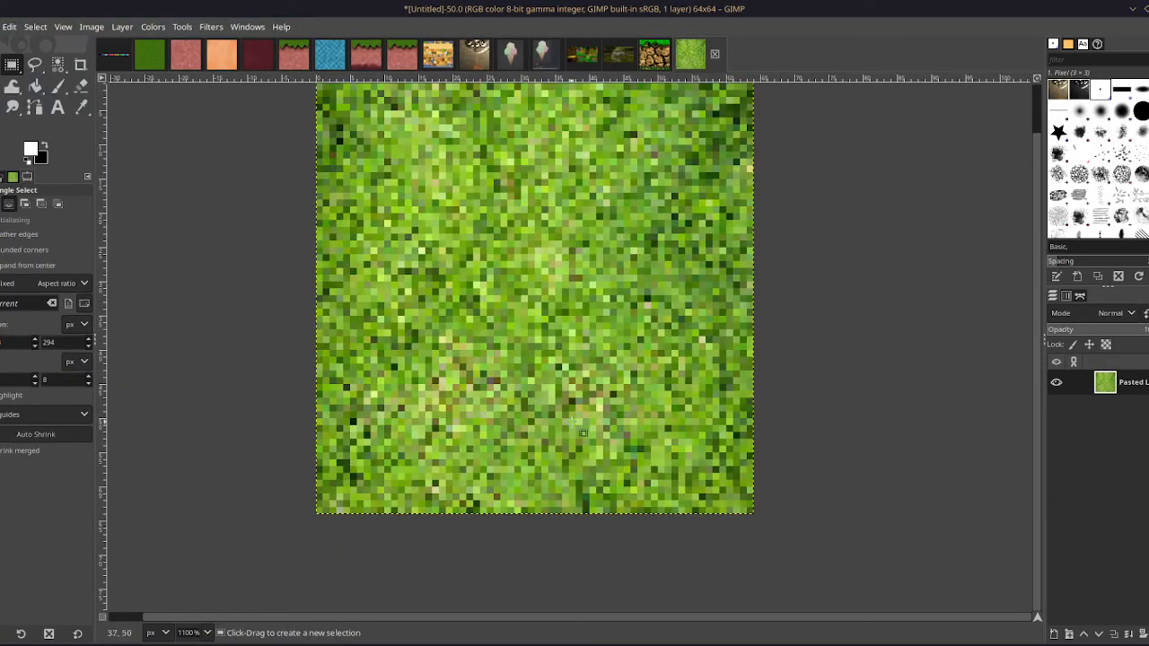
{"action": "key", "text": "ctrl+z"}
{"action": "scroll", "coordinate": [579, 418], "scroll_direction": "down", "scroll_amount": 5}
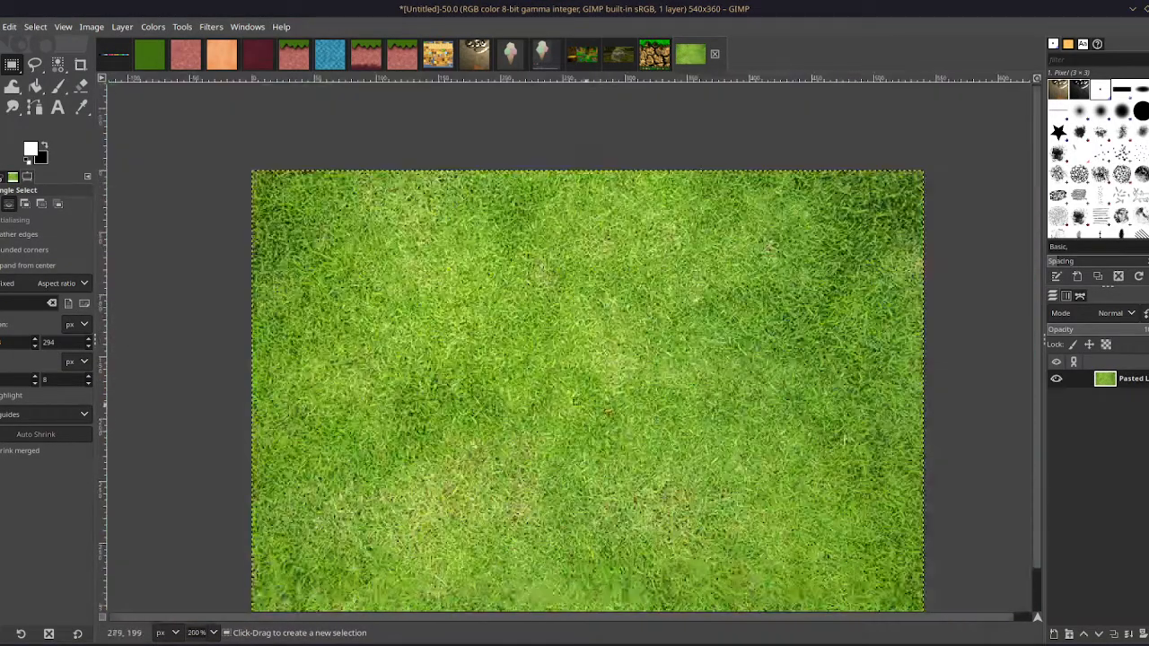
Crop the grass photo to a nearly square area of about 170 × 171 px near its centre.
{"action": "scroll", "coordinate": [224, 144], "scroll_direction": "up", "scroll_amount": 3}
{"action": "scroll", "coordinate": [291, 211], "scroll_direction": "down", "scroll_amount": 5}
{"action": "scroll", "coordinate": [406, 297], "scroll_direction": "up", "scroll_amount": 2}
{"action": "left_click_drag", "start_coordinate": [341, 276], "coordinate": [573, 508]}
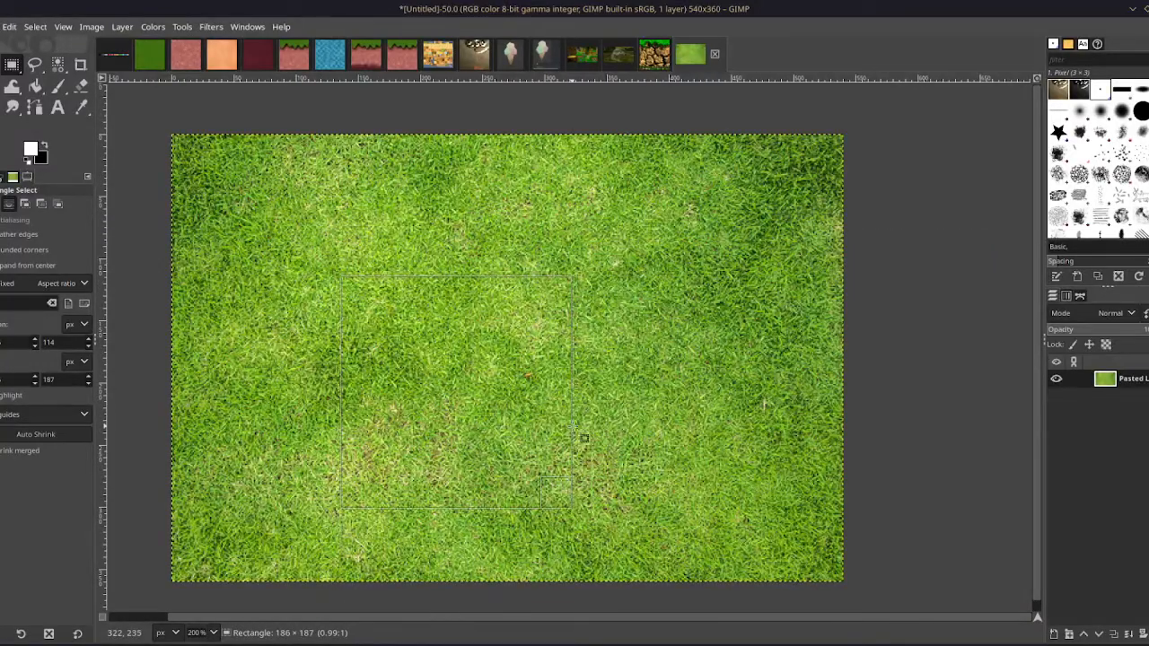
{"action": "left_click_drag", "start_coordinate": [584, 439], "coordinate": [563, 423]}
{"action": "left_click_drag", "start_coordinate": [444, 389], "coordinate": [500, 325]}
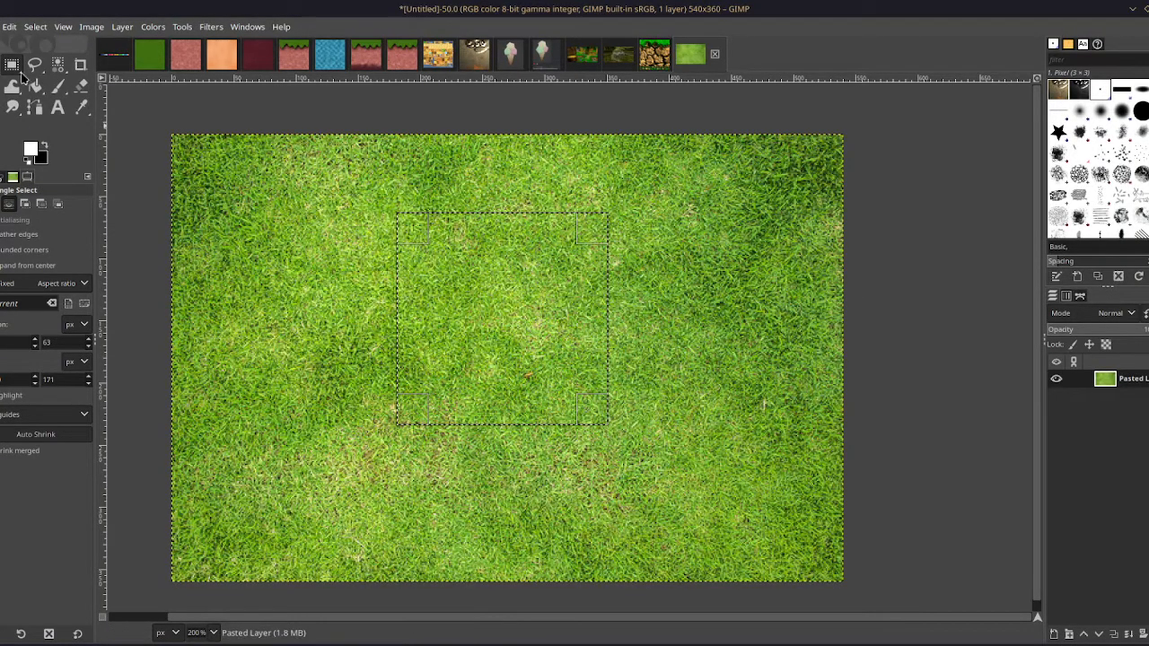
{"action": "left_click", "coordinate": [91, 26]}
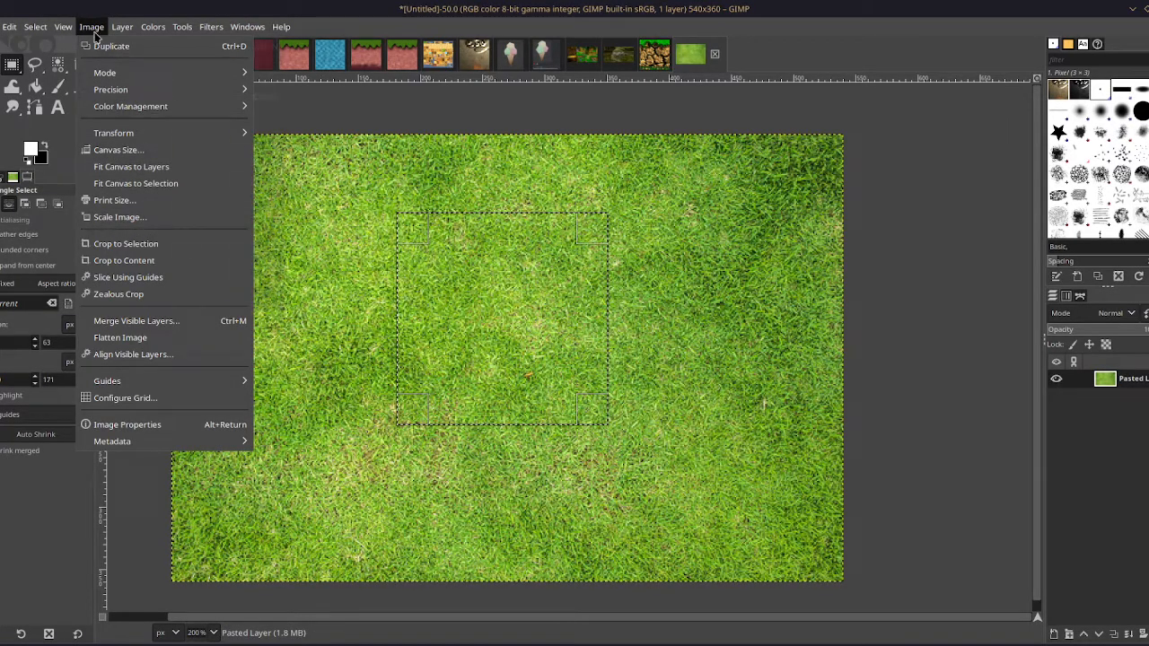
{"action": "left_click", "coordinate": [134, 243]}
{"action": "scroll", "coordinate": [452, 226], "scroll_direction": "up", "scroll_amount": 1}
{"action": "scroll", "coordinate": [452, 226], "scroll_direction": "up", "scroll_amount": 2}
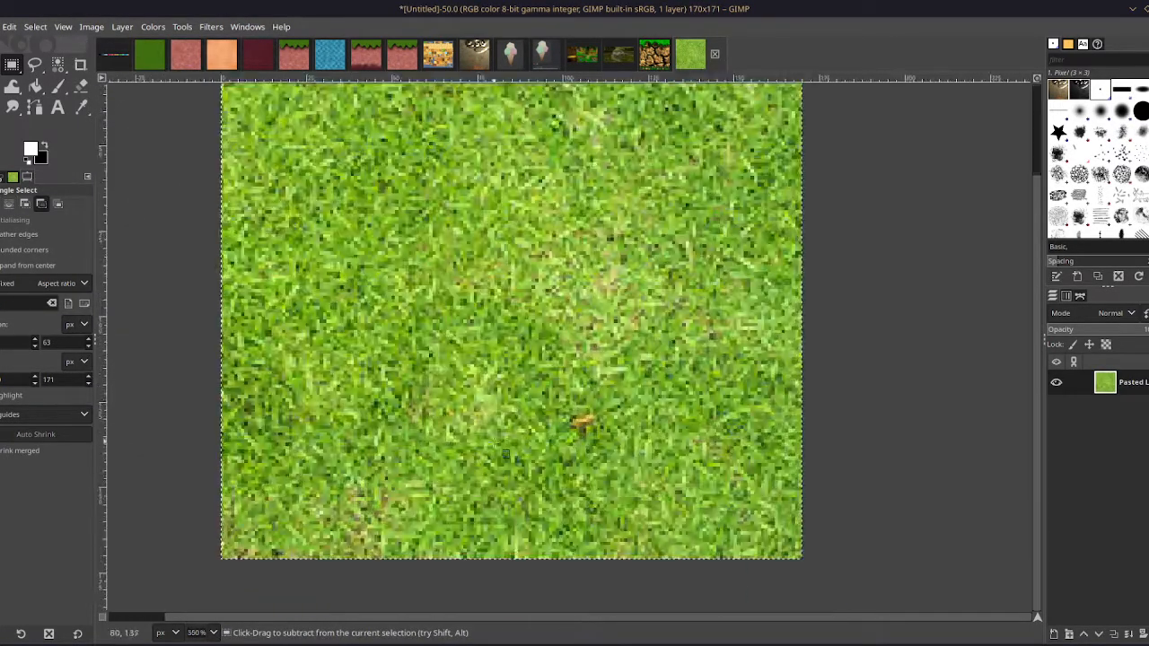
{"action": "scroll", "coordinate": [637, 355], "scroll_direction": "down", "scroll_amount": 1}
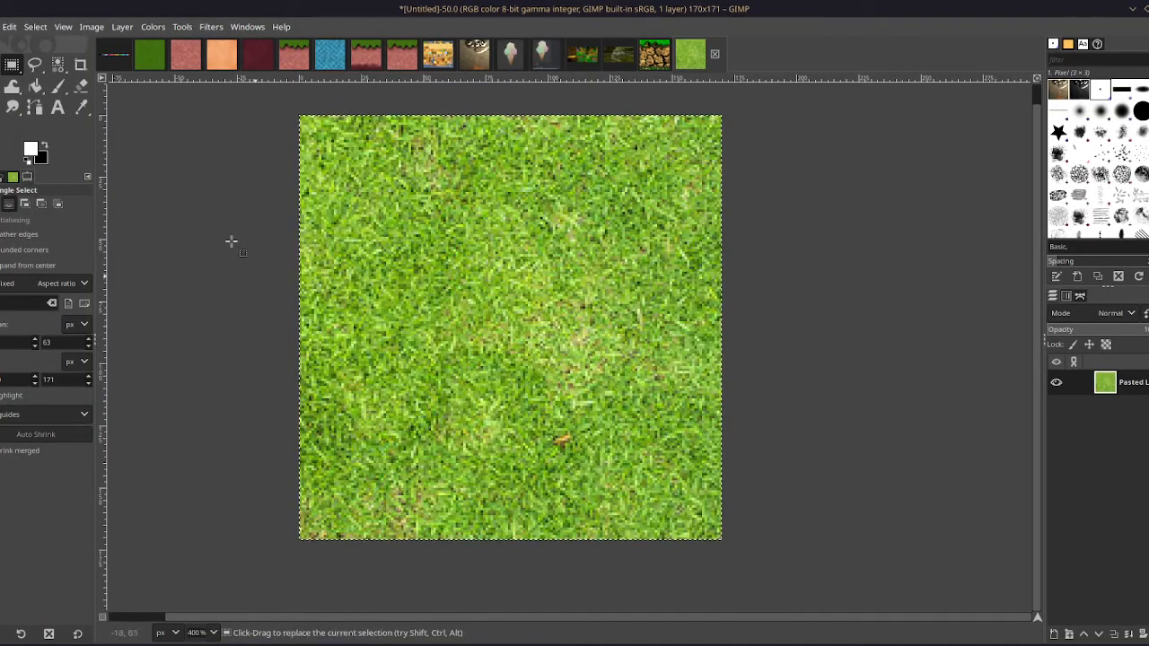
Try scaling the cropped grass image to 64 × 64 px with interpolation set to None.
{"action": "left_click", "coordinate": [92, 26]}
{"action": "left_click", "coordinate": [129, 217]}
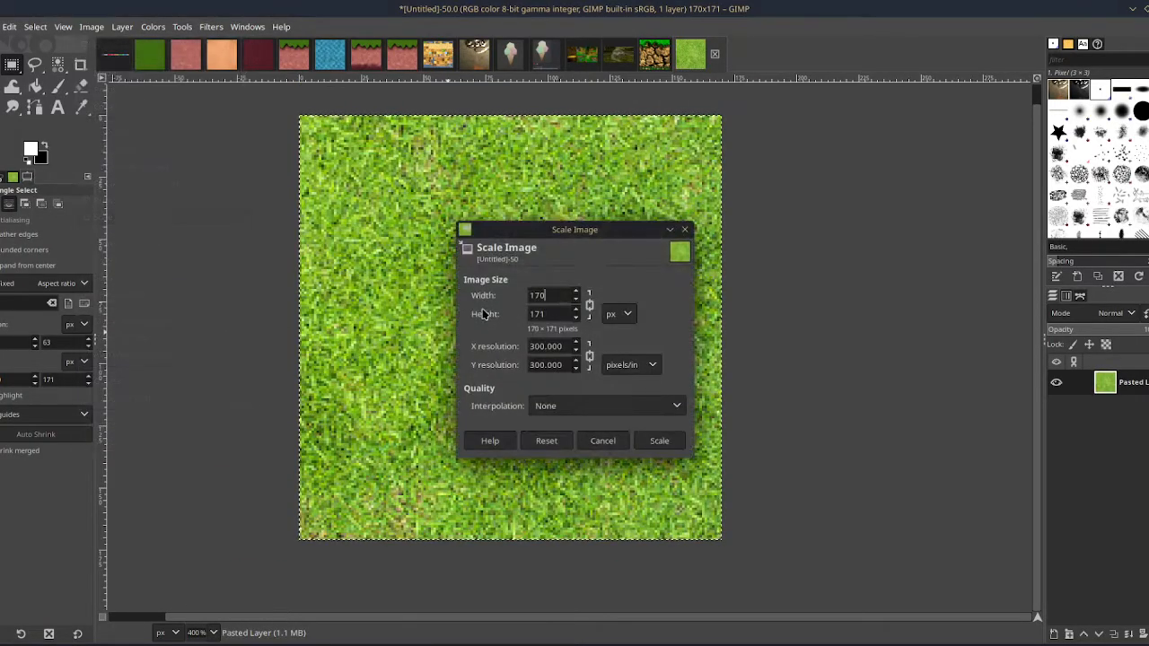
{"action": "type", "text": "64"}
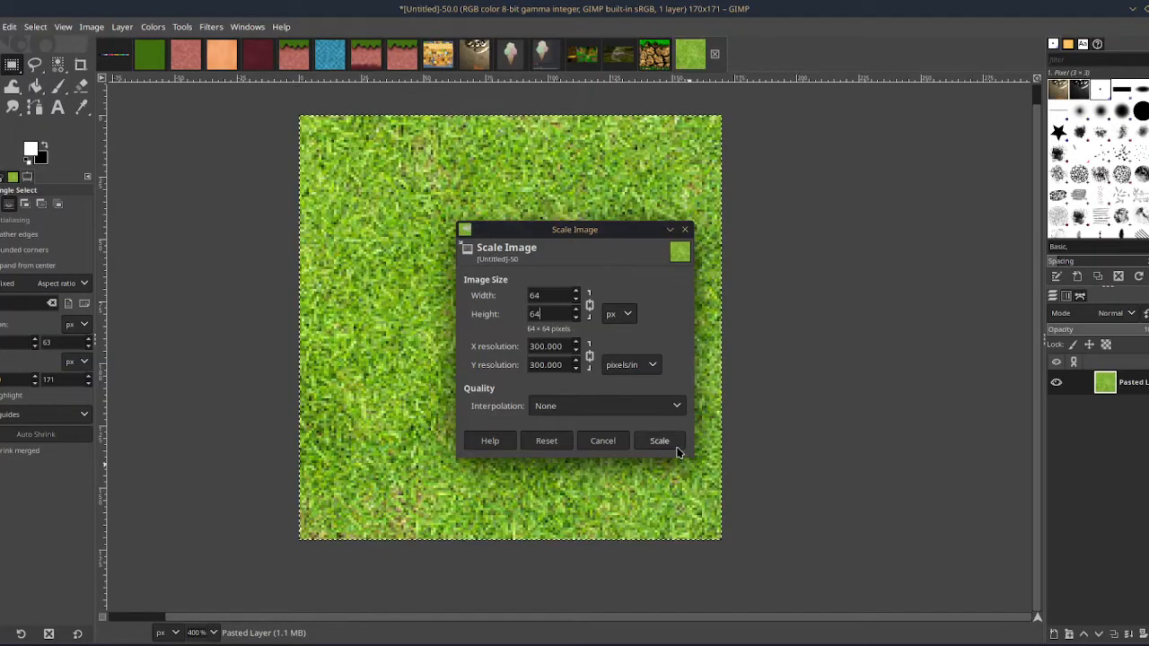
{"action": "left_click", "coordinate": [659, 441]}
{"action": "scroll", "coordinate": [752, 471], "scroll_direction": "up", "scroll_amount": 3}
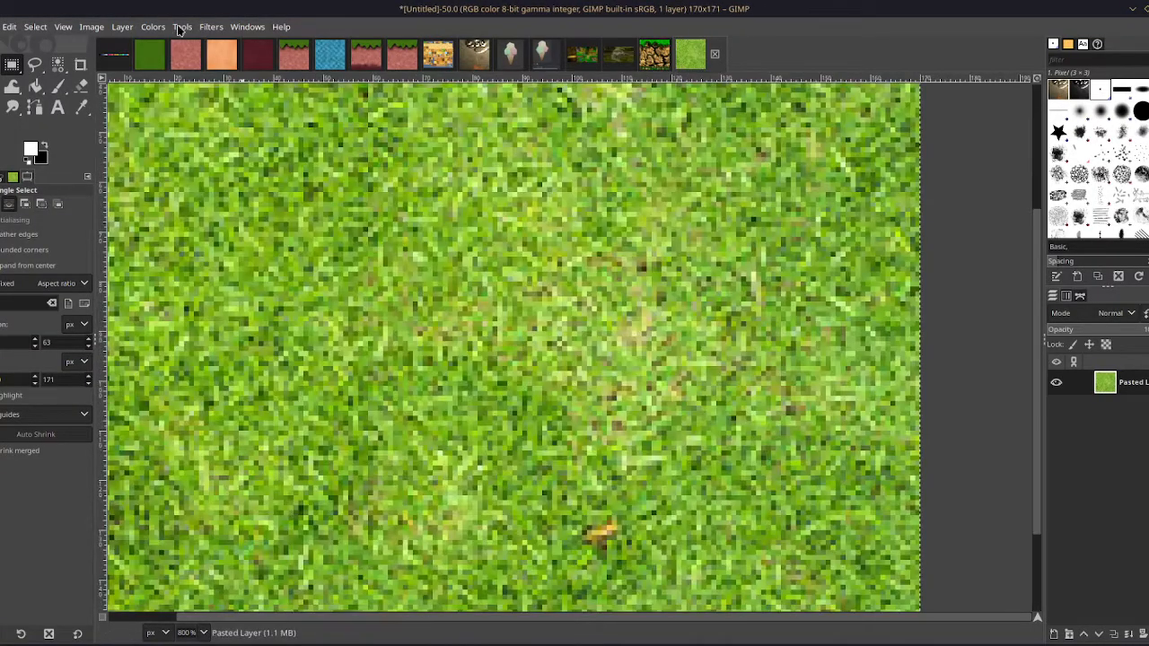
Scale the cropped grass image to 64 × 64 px with Linear interpolation and inspect the softened pixels.
{"action": "left_click", "coordinate": [122, 27]}
{"action": "mouse_move", "coordinate": [92, 27]}
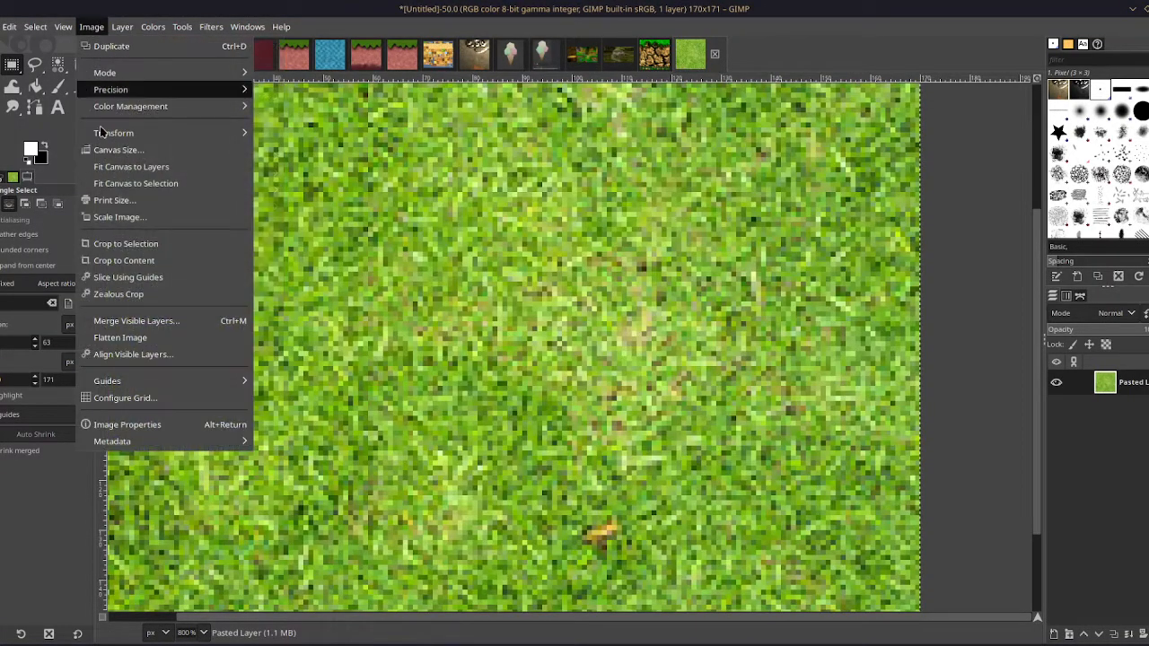
{"action": "left_click", "coordinate": [138, 224]}
{"action": "left_click", "coordinate": [575, 407]}
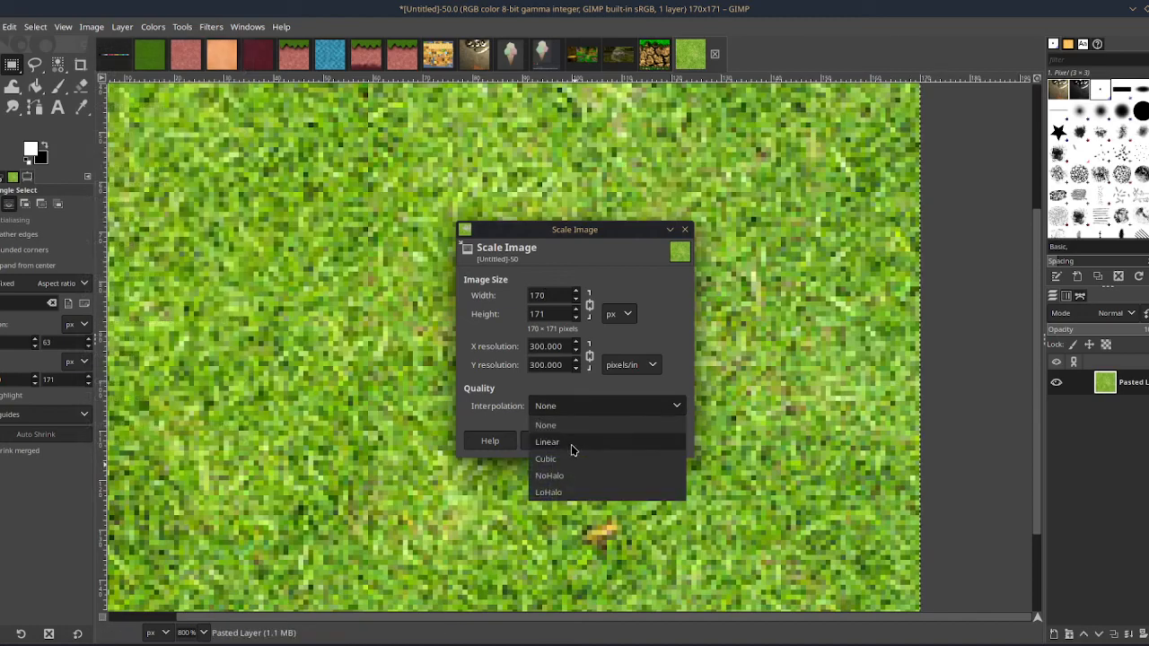
{"action": "left_click", "coordinate": [572, 446]}
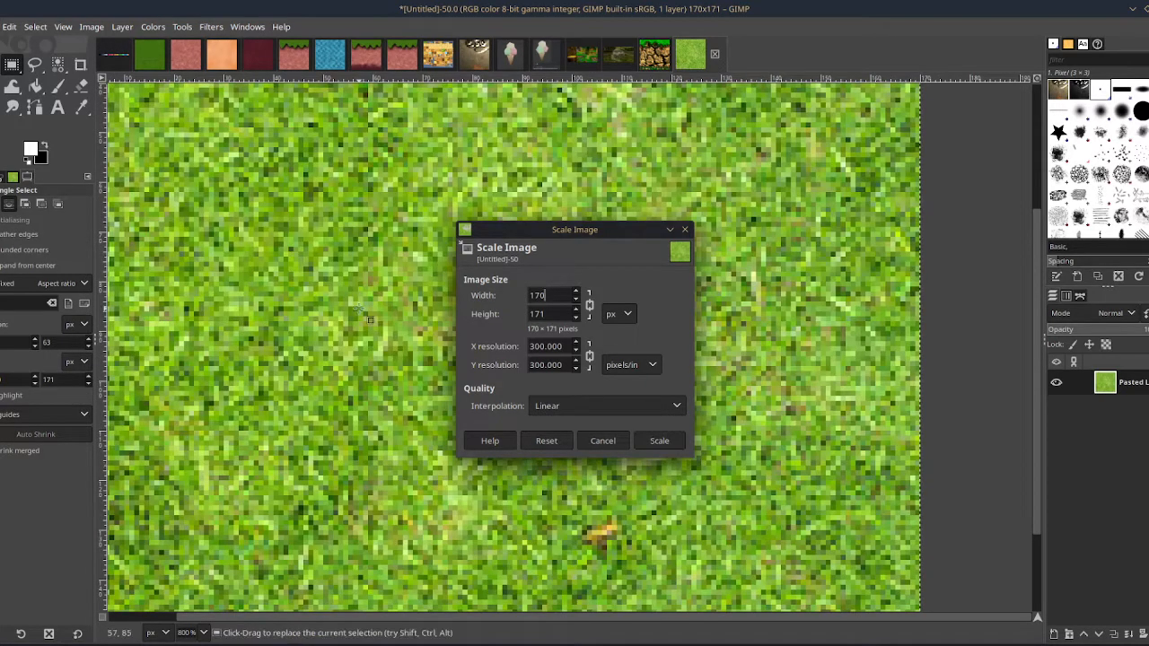
{"action": "type", "text": "64"}
{"action": "left_click", "coordinate": [560, 313]}
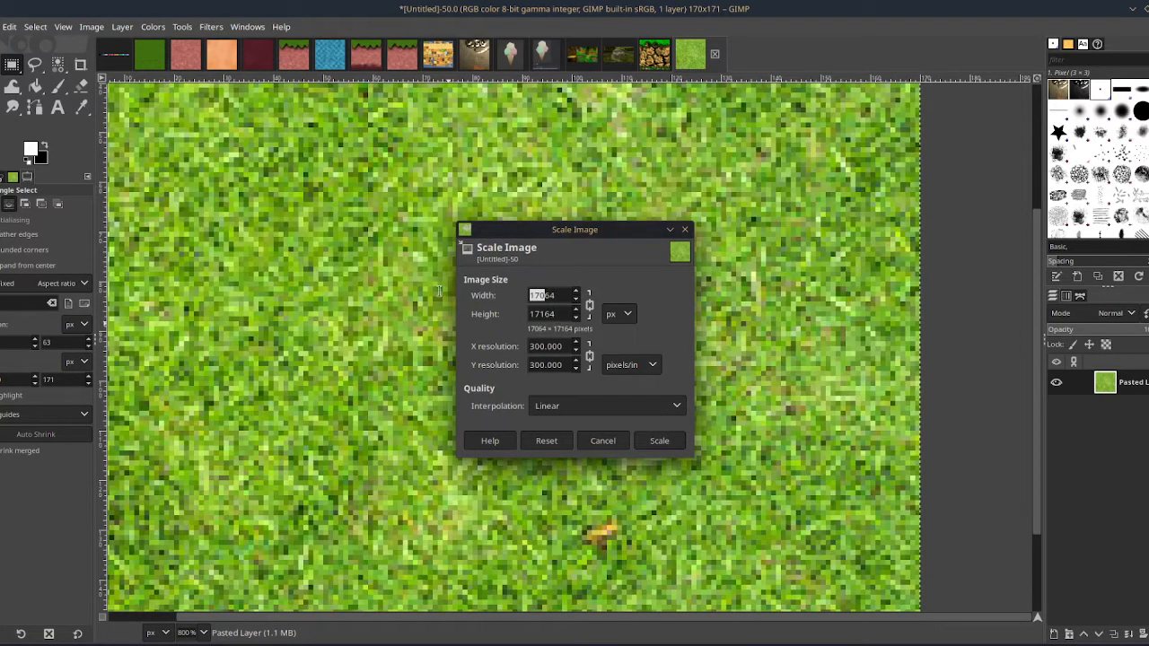
{"action": "key", "text": "BackSpace"}
{"action": "left_click", "coordinate": [543, 313]}
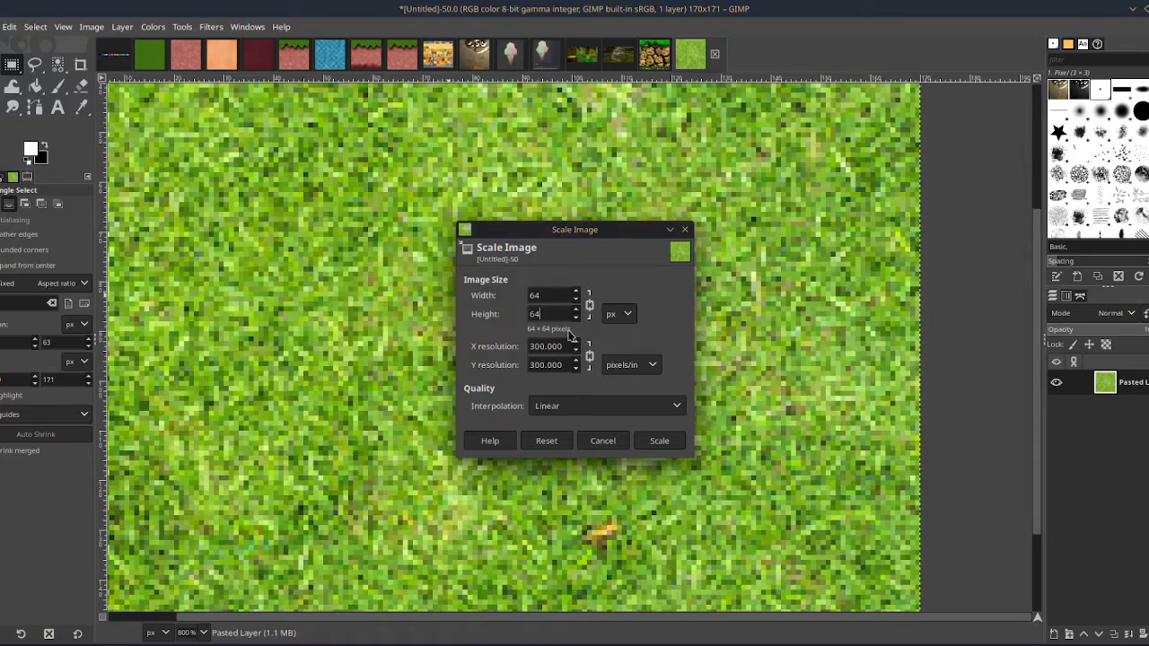
{"action": "left_click", "coordinate": [659, 441]}
{"action": "scroll", "coordinate": [673, 444], "scroll_direction": "up", "scroll_amount": 2}
{"action": "scroll", "coordinate": [398, 405], "scroll_direction": "down", "scroll_amount": 1}
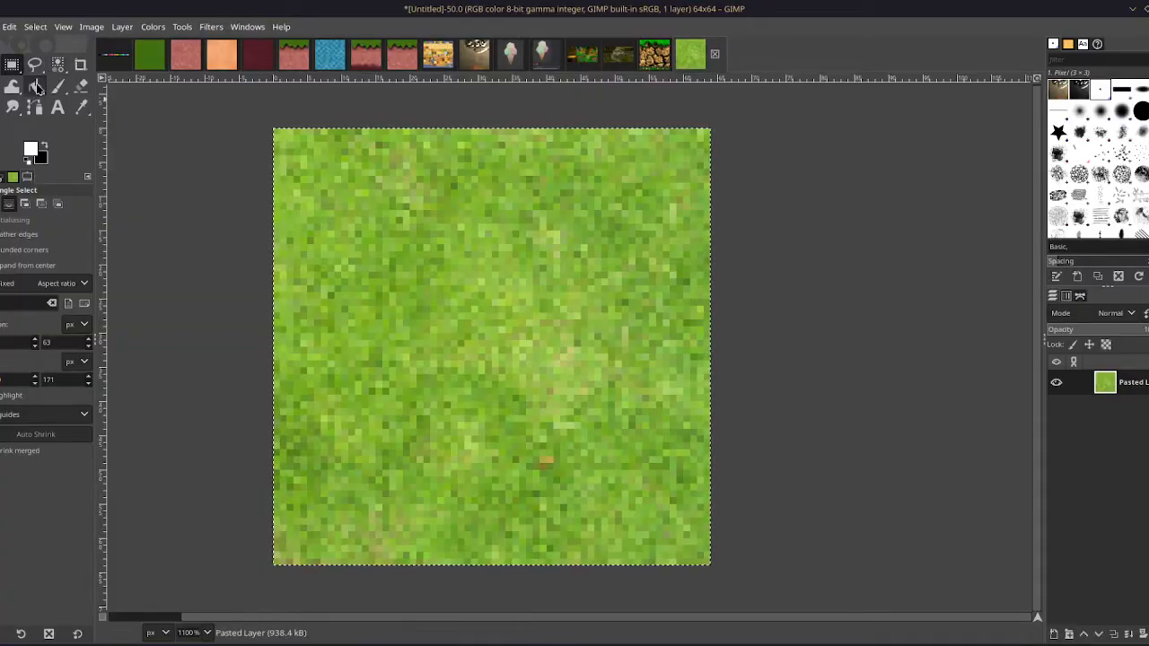
{"action": "scroll", "coordinate": [505, 391], "scroll_direction": "down", "scroll_amount": 1}
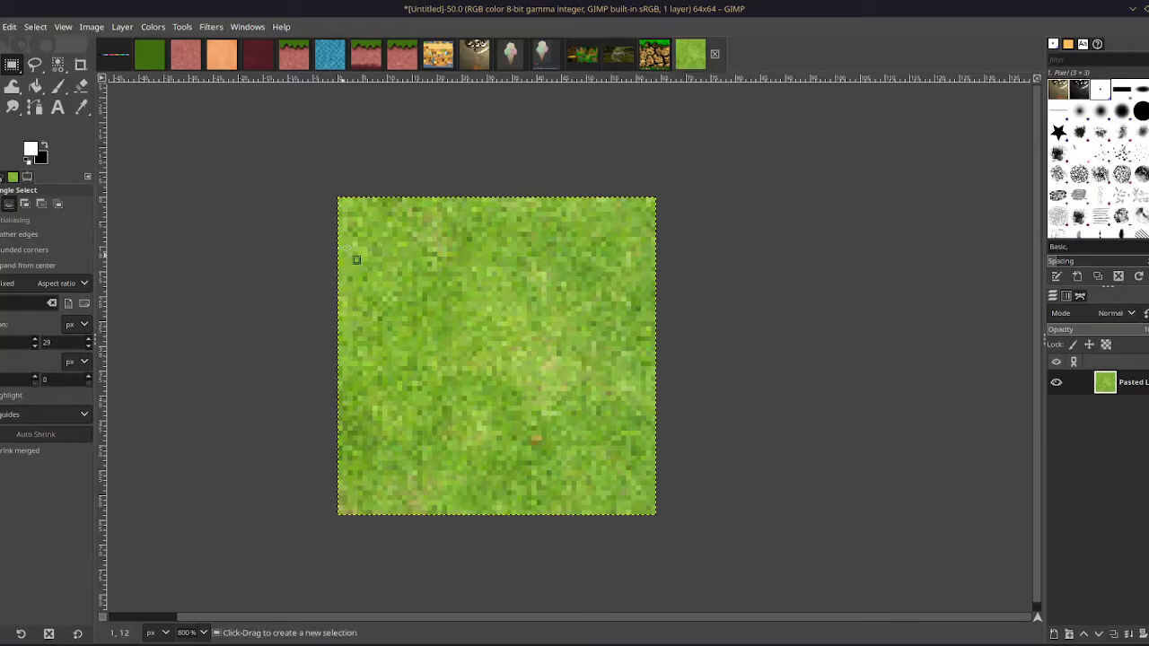
Pick the dark teal green swatch in the colour palette strip image as the foreground colour.
{"action": "left_click", "coordinate": [117, 58]}
{"action": "scroll", "coordinate": [825, 334], "scroll_direction": "down", "scroll_amount": 1}
{"action": "scroll", "coordinate": [590, 337], "scroll_direction": "up", "scroll_amount": 2}
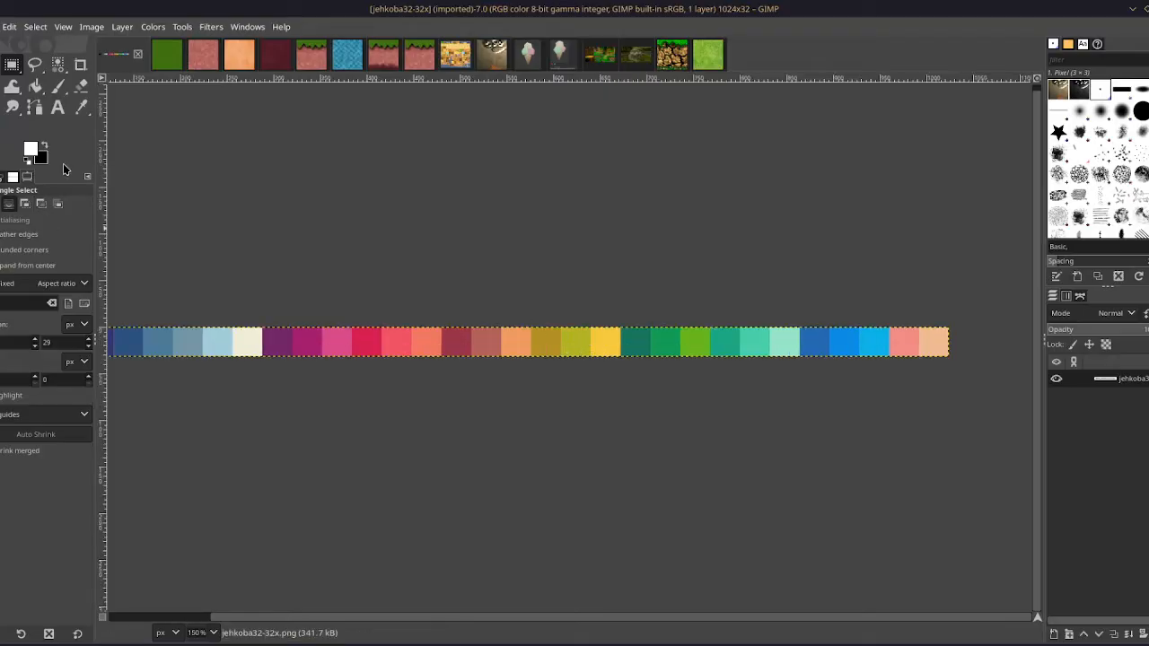
{"action": "left_click", "coordinate": [81, 107]}
{"action": "scroll", "coordinate": [688, 275], "scroll_direction": "up", "scroll_amount": 4}
{"action": "scroll", "coordinate": [598, 521], "scroll_direction": "down", "scroll_amount": 1}
{"action": "scroll", "coordinate": [575, 485], "scroll_direction": "up", "scroll_amount": 1}
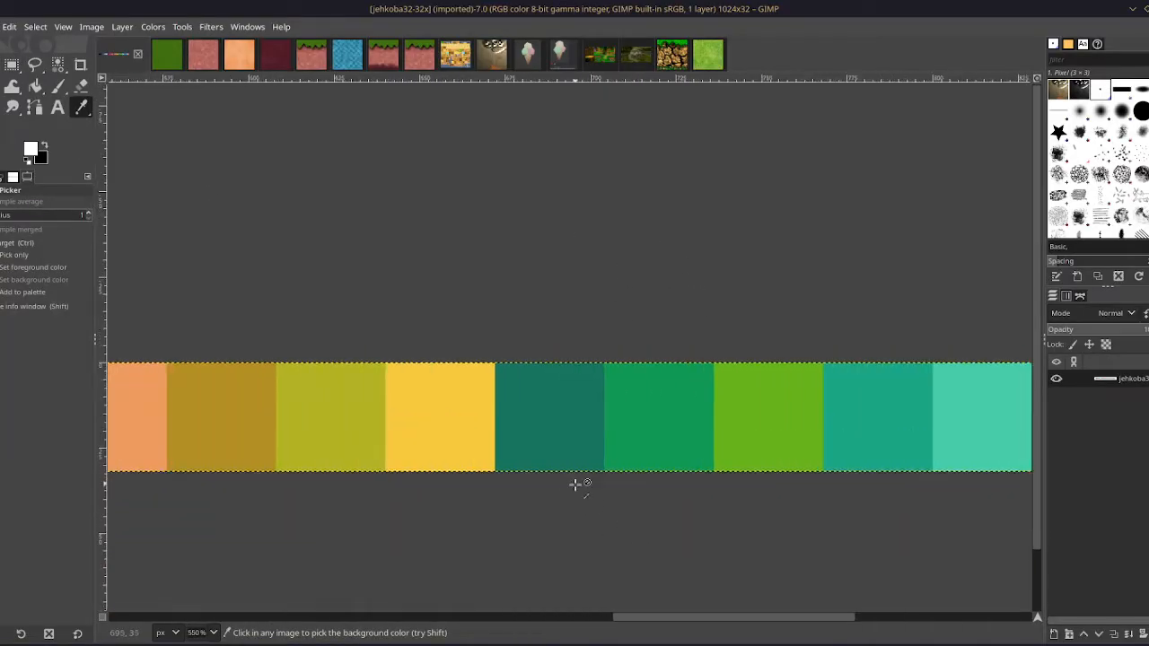
{"action": "left_click", "coordinate": [527, 405]}
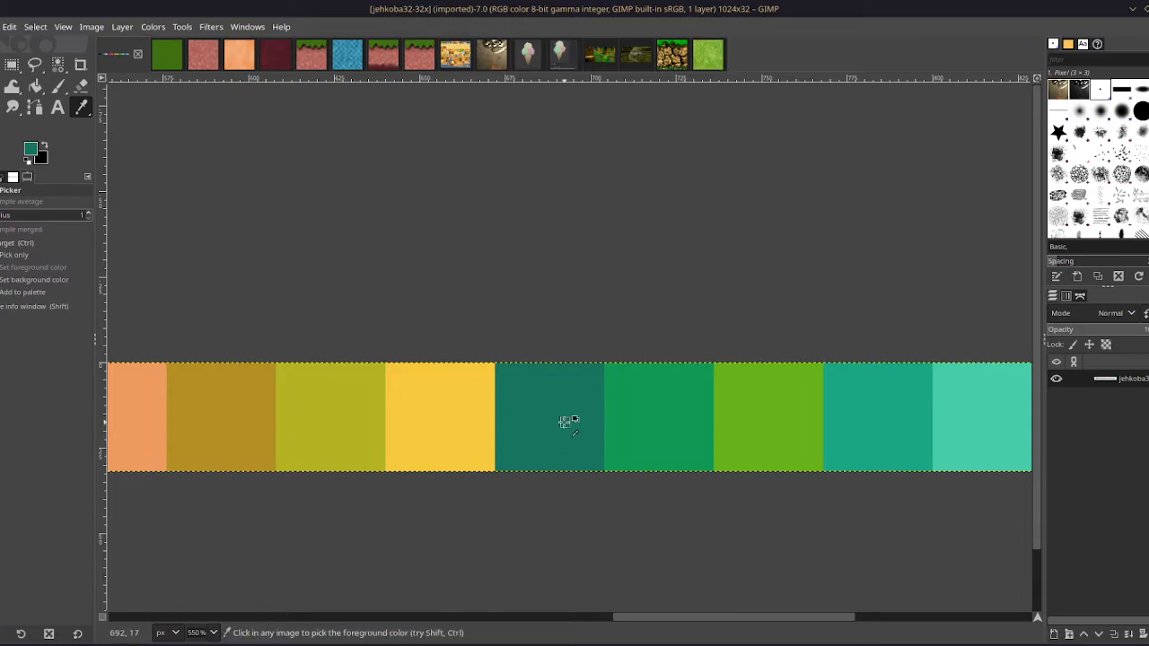
Colorize the 64 × 64 px grass texture with the picked dark teal palette colour, hex 17735f.
{"action": "key", "text": "ctrl+shift+v"}
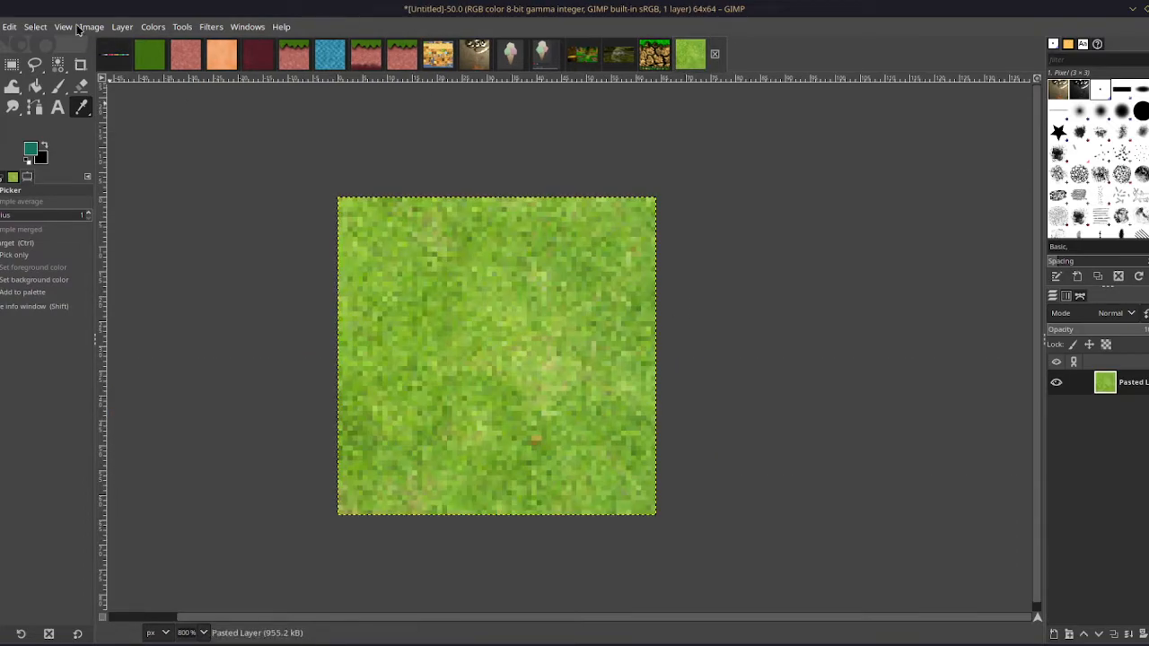
{"action": "left_click", "coordinate": [160, 25]}
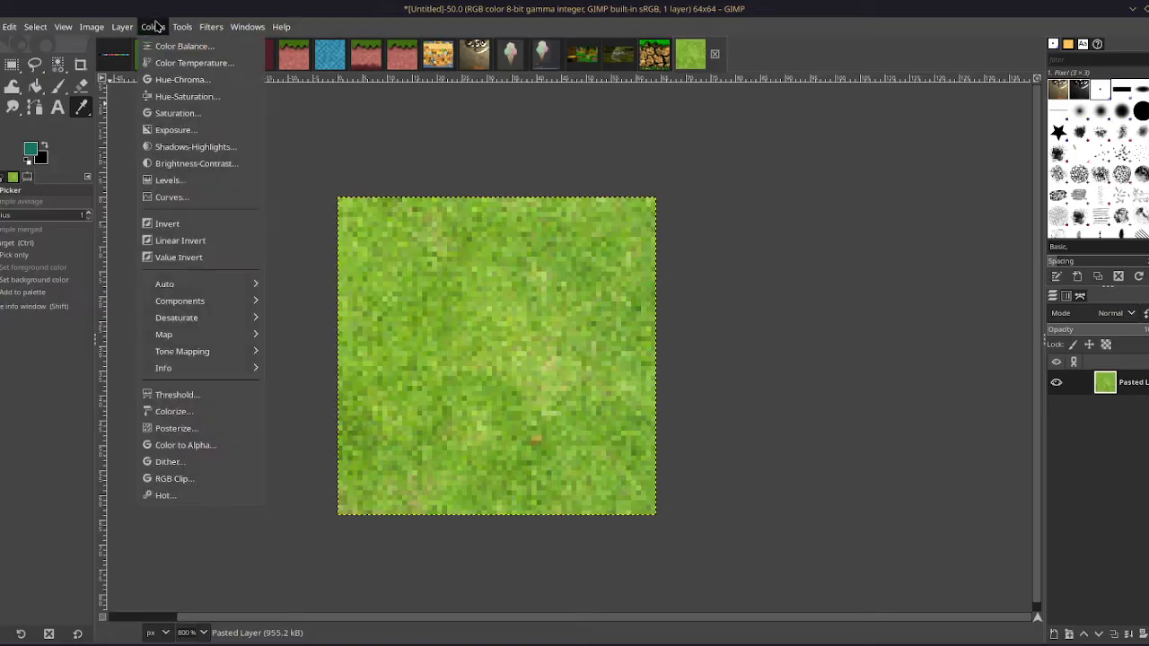
{"action": "left_click", "coordinate": [190, 414]}
{"action": "left_click", "coordinate": [214, 304]}
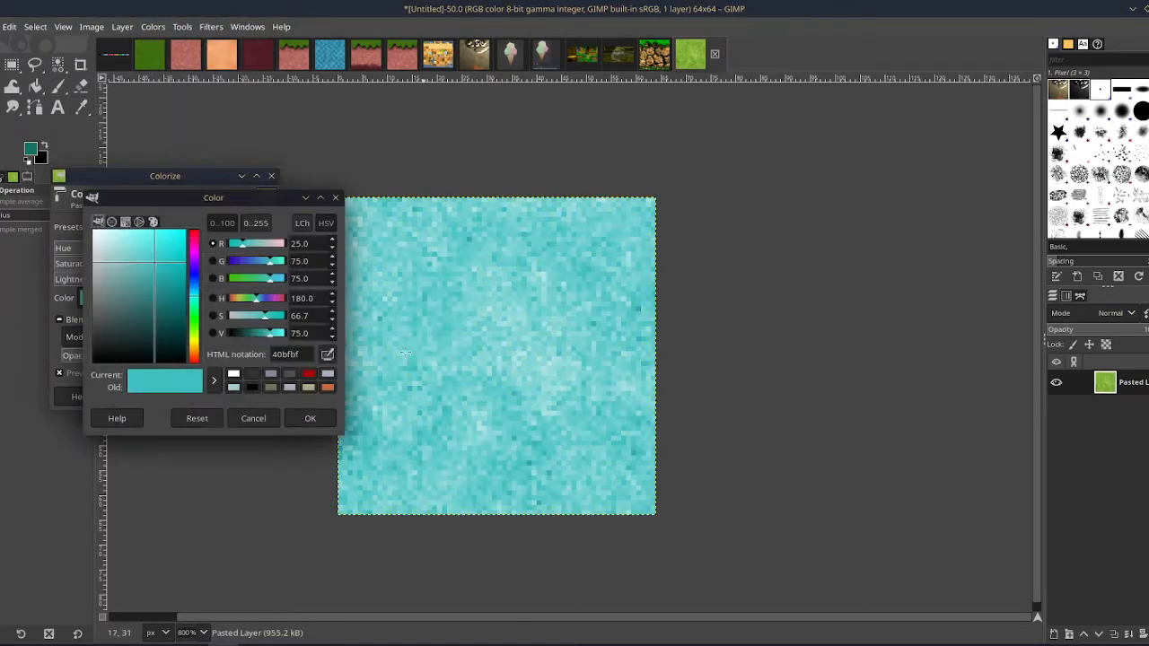
{"action": "double_click", "coordinate": [304, 353]}
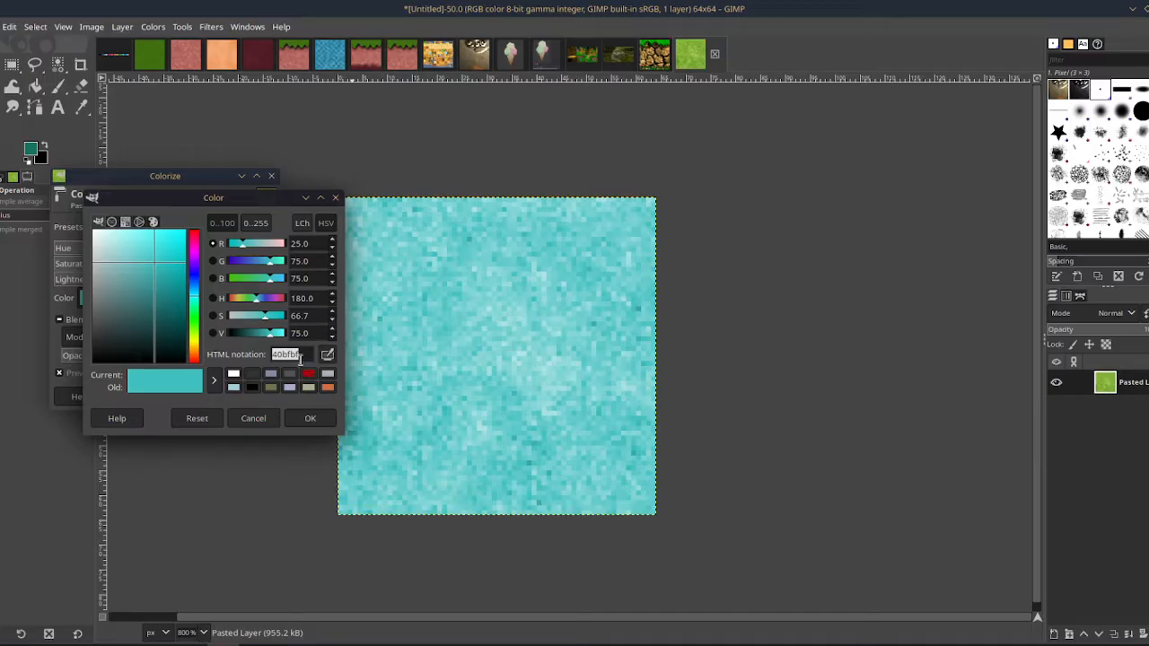
{"action": "key", "text": "Escape"}
{"action": "left_click", "coordinate": [33, 155]}
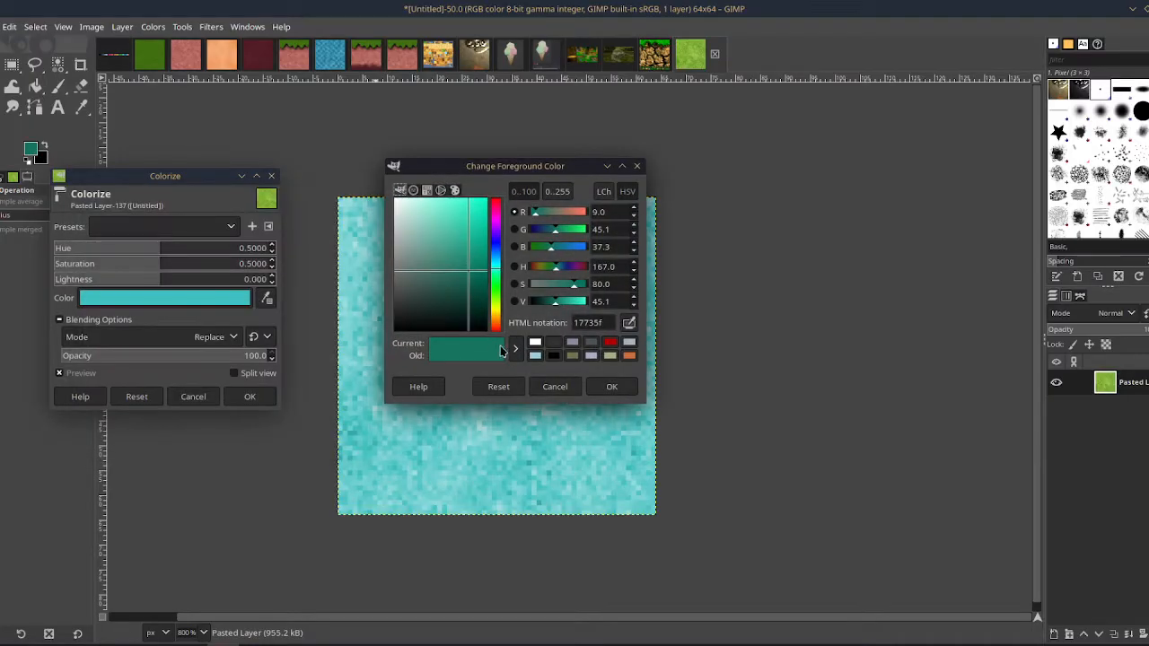
{"action": "left_click", "coordinate": [208, 303]}
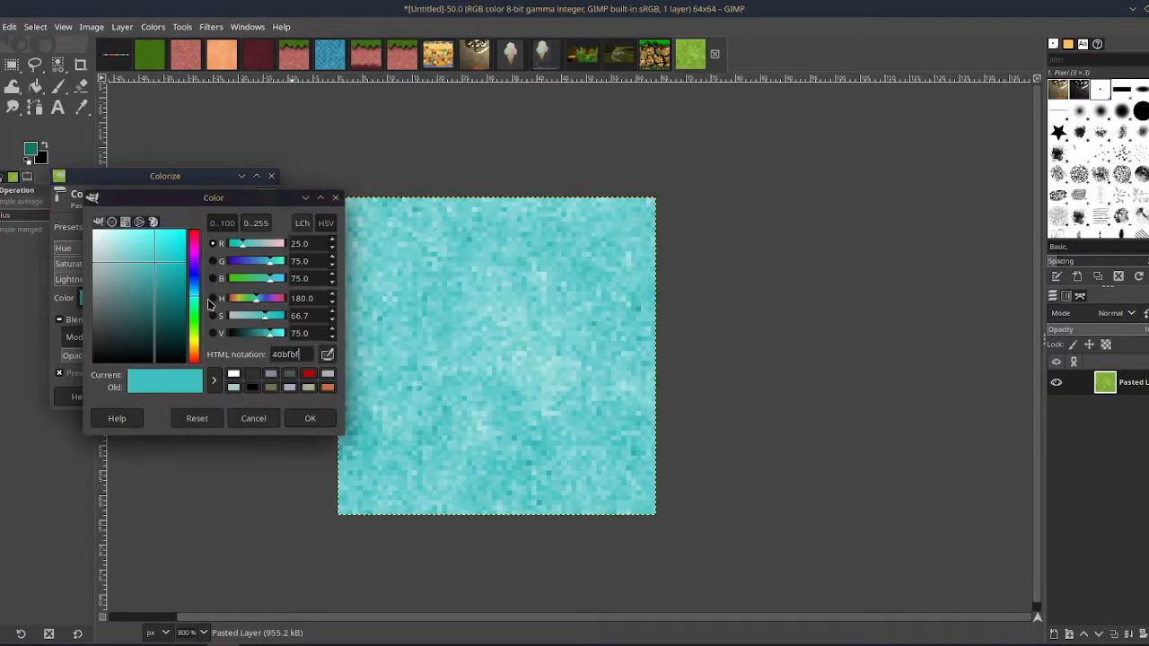
{"action": "type", "text": "17735f"}
{"action": "left_click", "coordinate": [309, 419]}
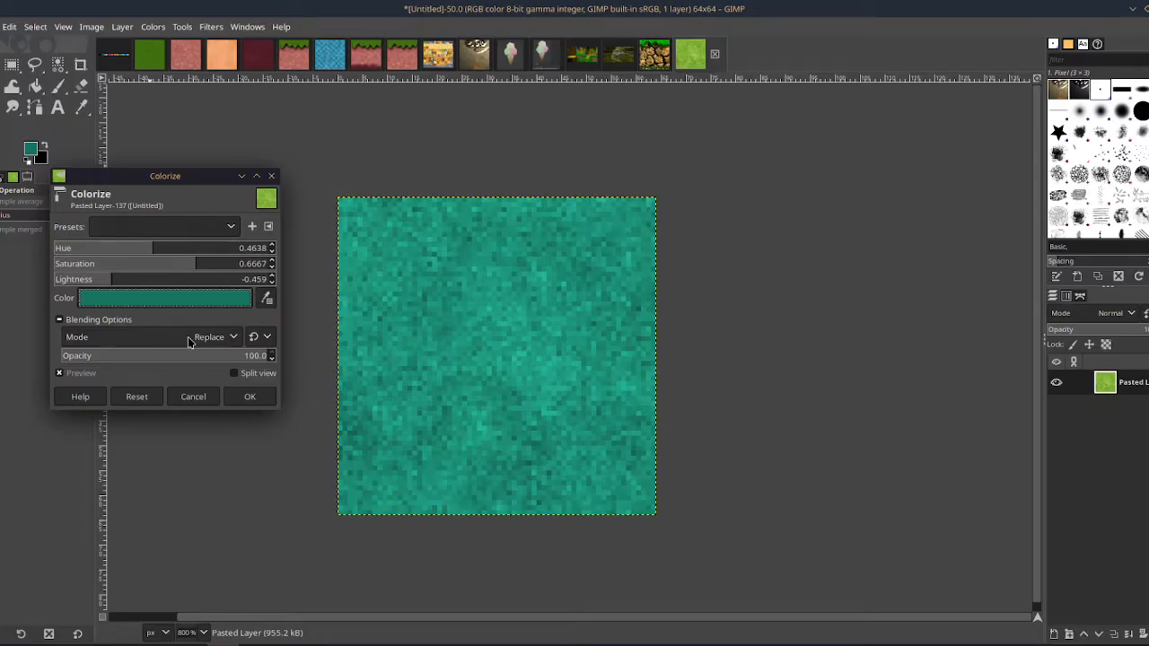
Try the Multiply, Dodge, Merge, Normal and Replace blending modes on the Colorize preview of the grass texture.
{"action": "left_click", "coordinate": [188, 340]}
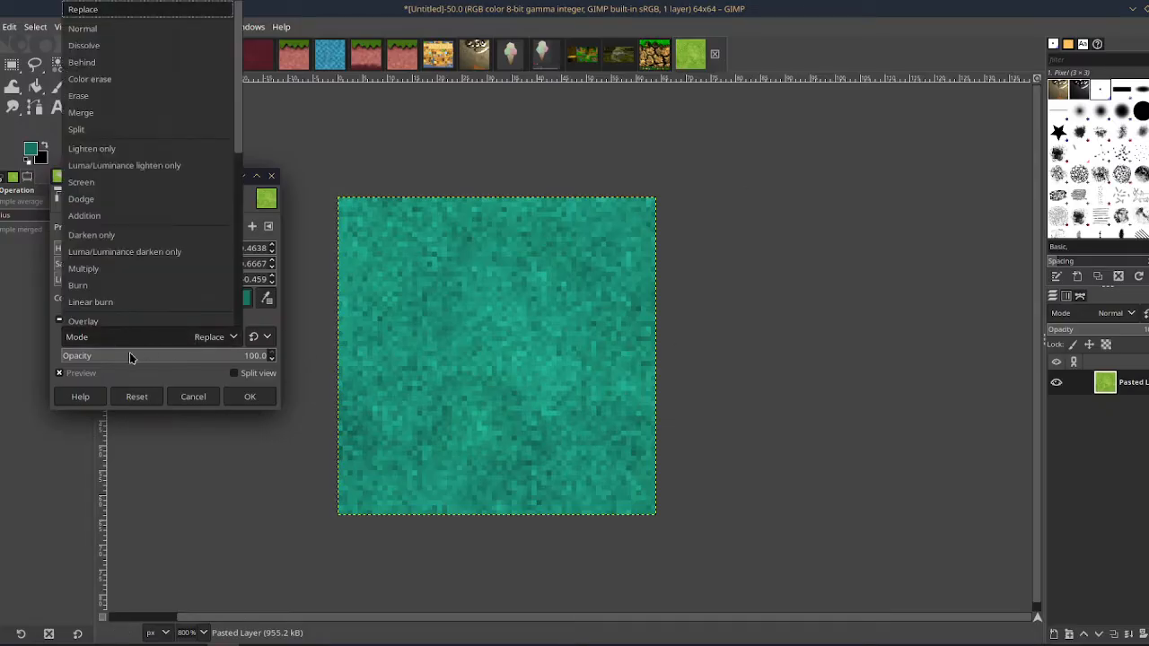
{"action": "left_click", "coordinate": [111, 269]}
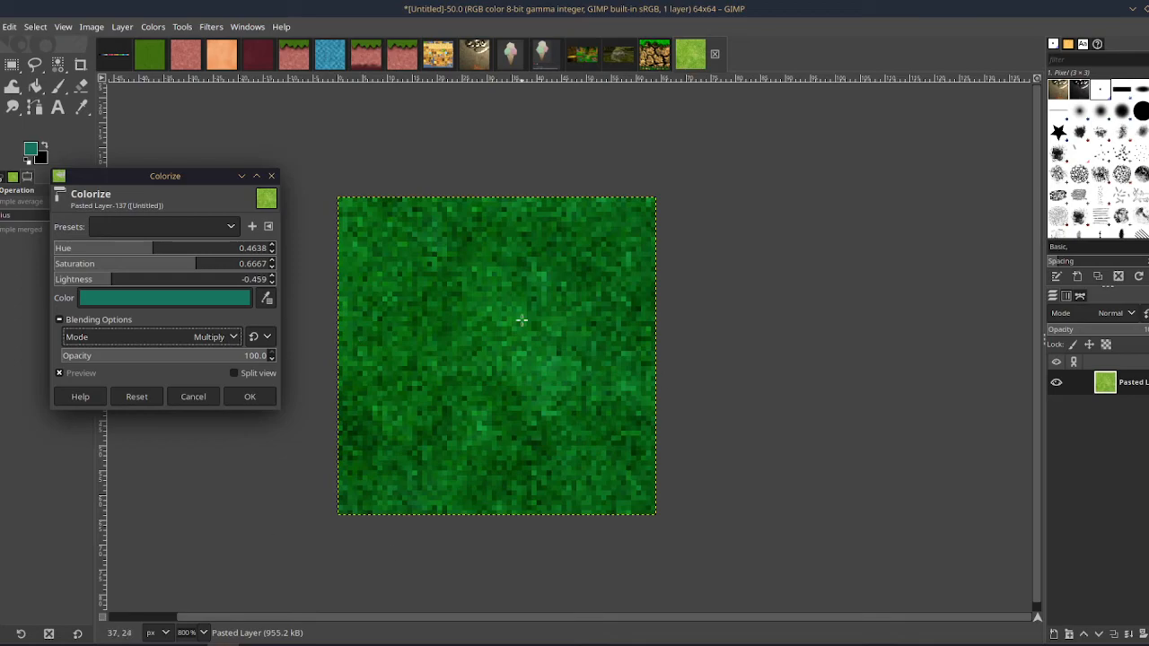
{"action": "left_click", "coordinate": [158, 338]}
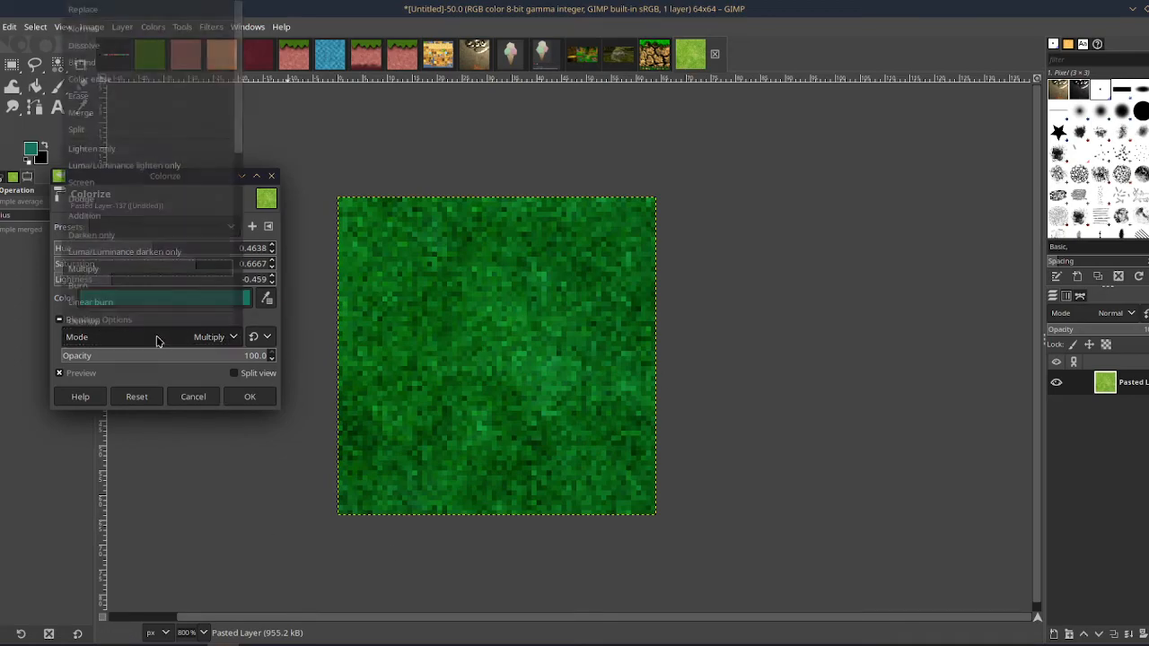
{"action": "left_click", "coordinate": [97, 199]}
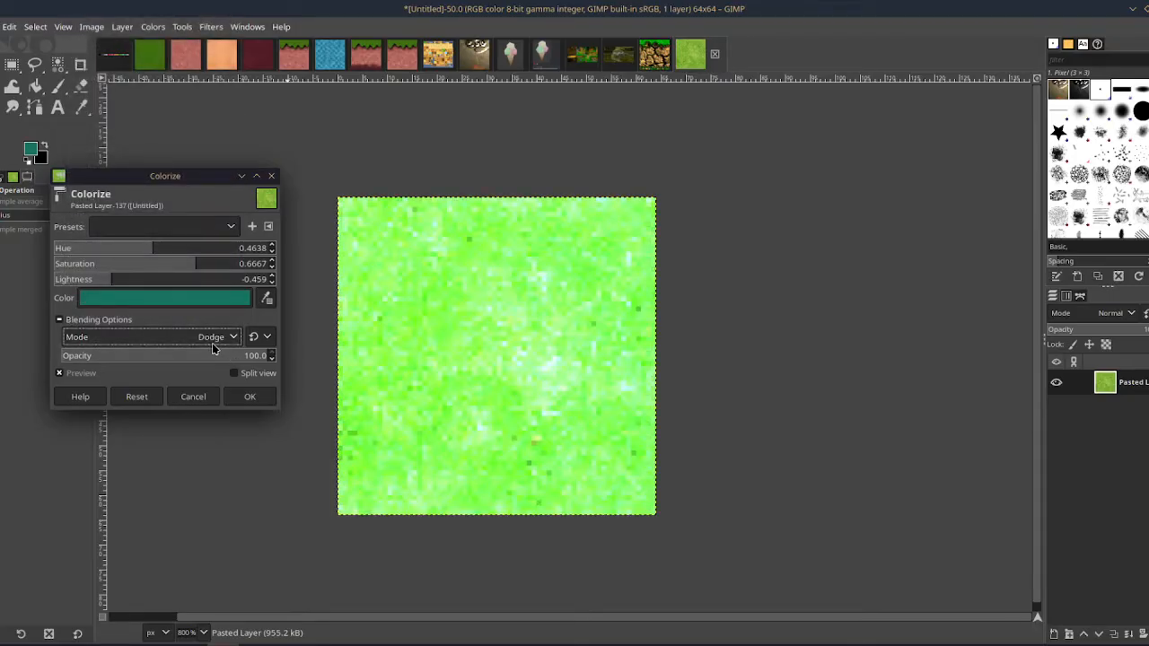
{"action": "left_click", "coordinate": [212, 339]}
{"action": "left_click", "coordinate": [105, 113]}
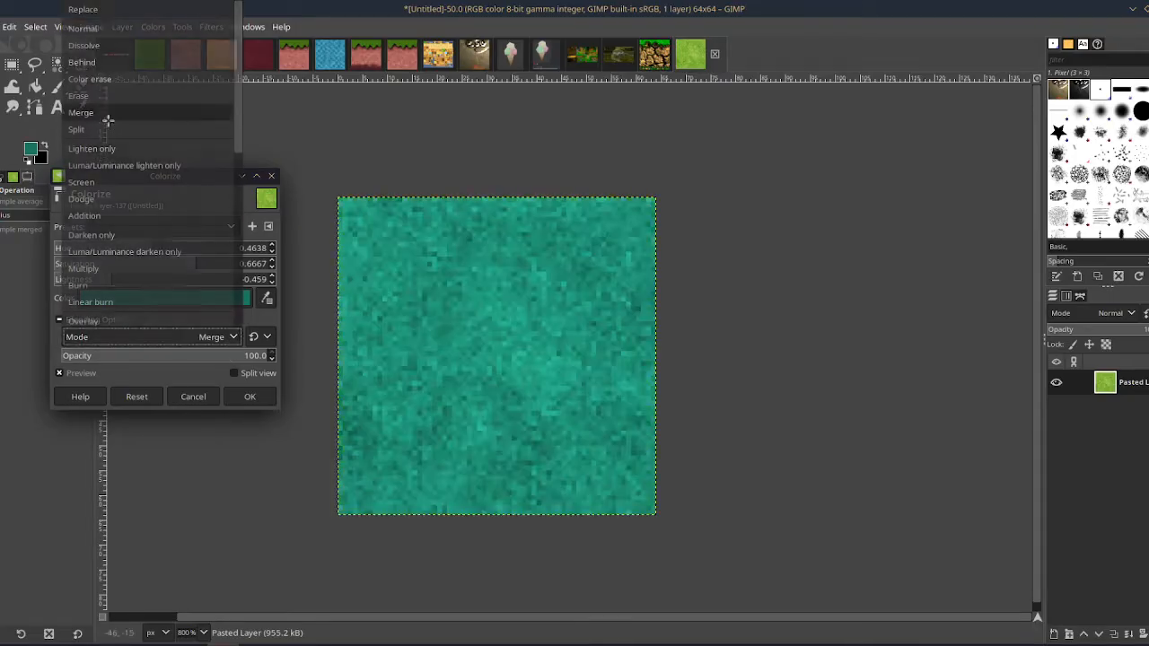
{"action": "left_click", "coordinate": [212, 338]}
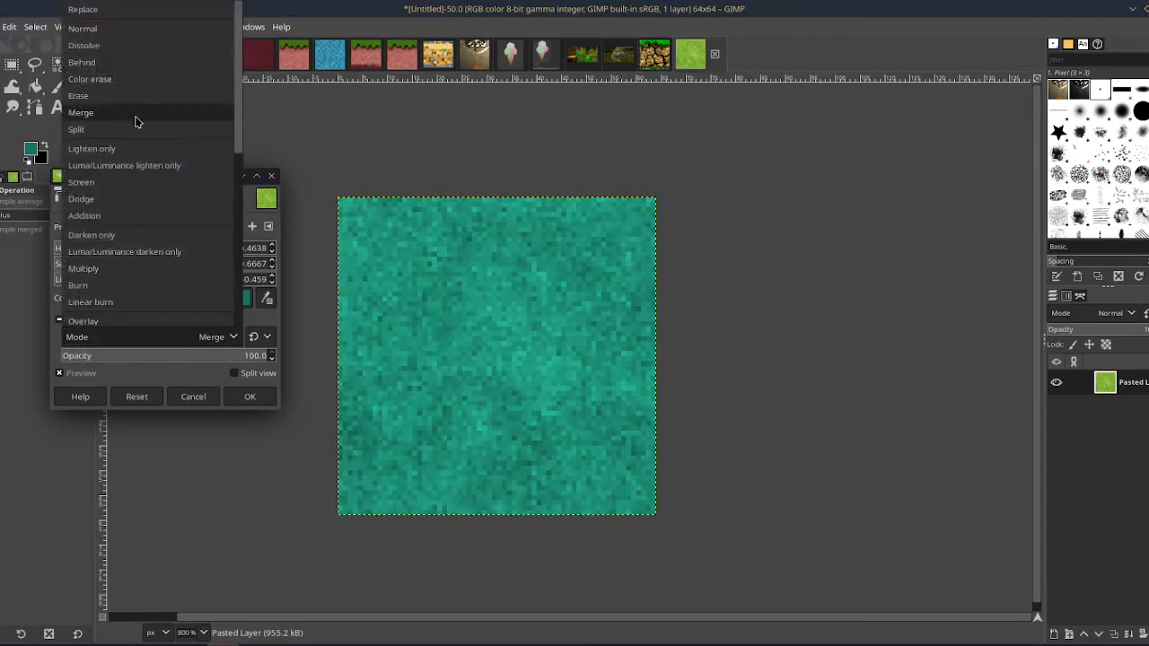
{"action": "left_click", "coordinate": [108, 30]}
{"action": "left_click", "coordinate": [174, 338]}
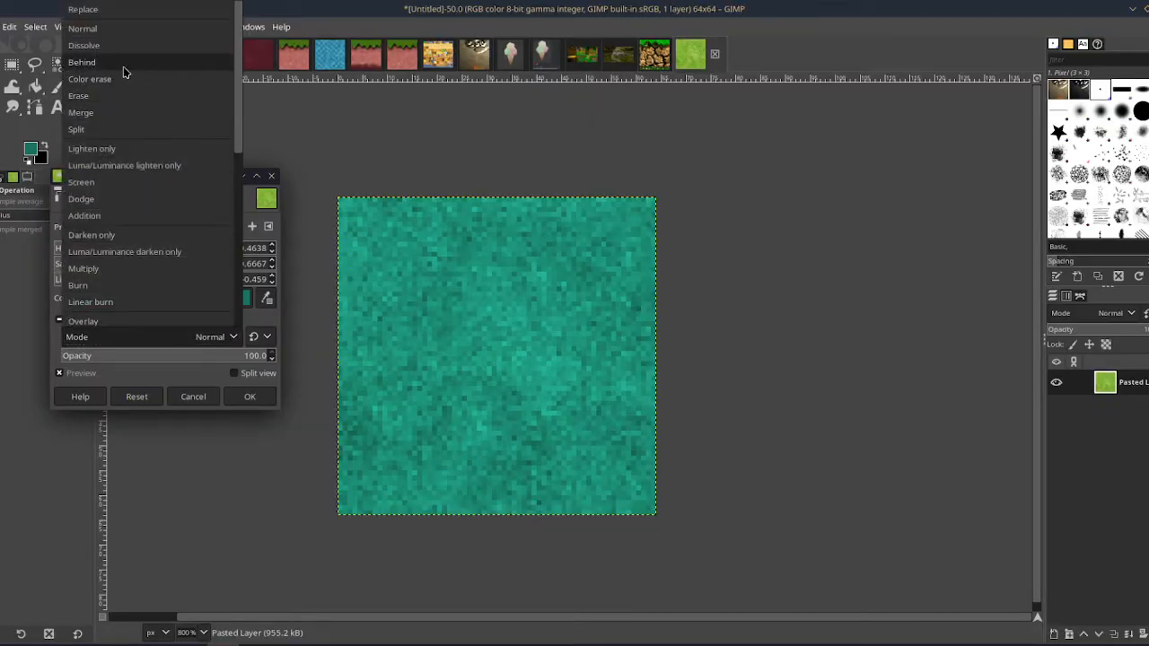
{"action": "left_click", "coordinate": [90, 9]}
Set the Colorize blending mode to Grain merge and apply it to the grass texture.
{"action": "left_click", "coordinate": [187, 334]}
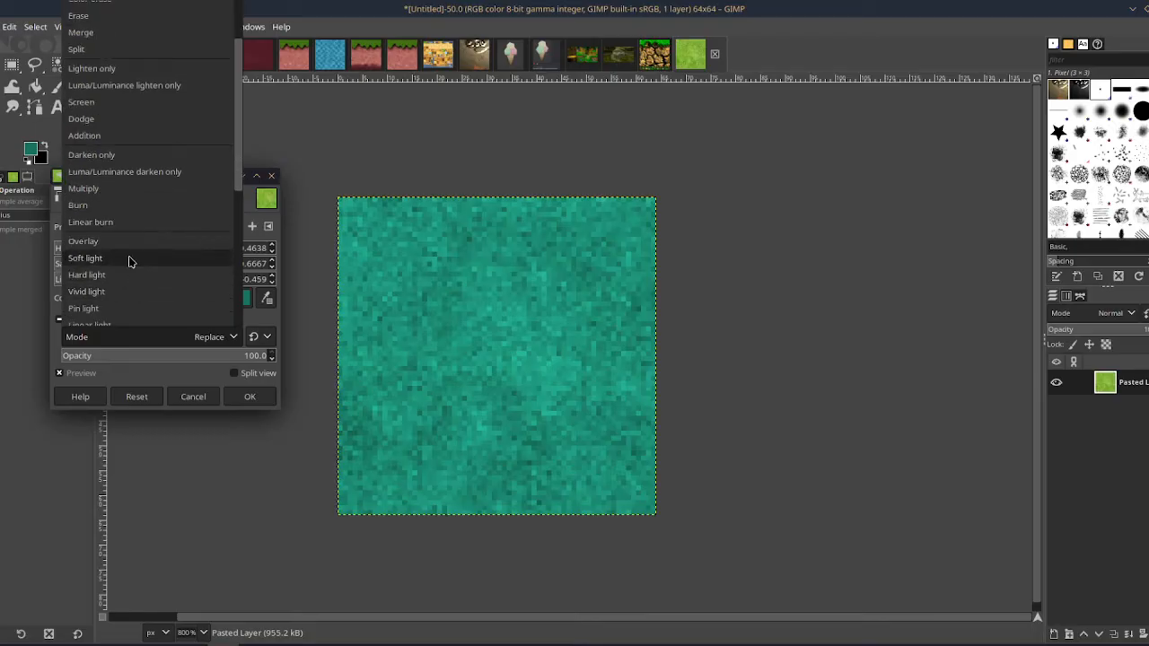
{"action": "scroll", "coordinate": [166, 253], "scroll_direction": "down", "scroll_amount": 5}
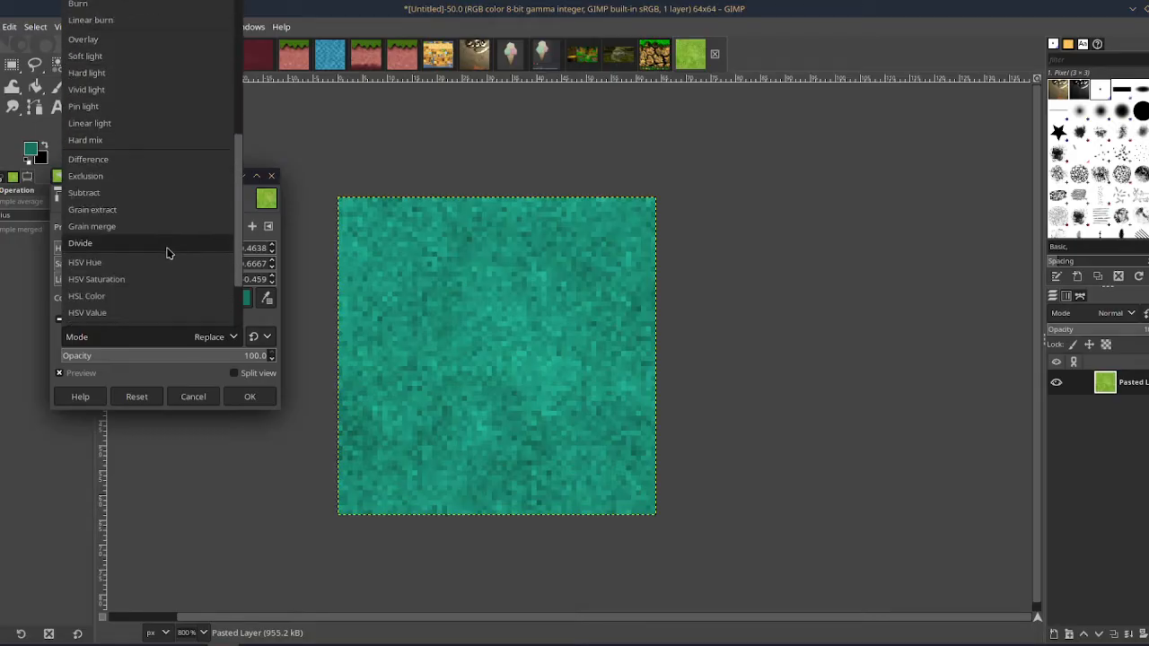
{"action": "left_click", "coordinate": [92, 227]}
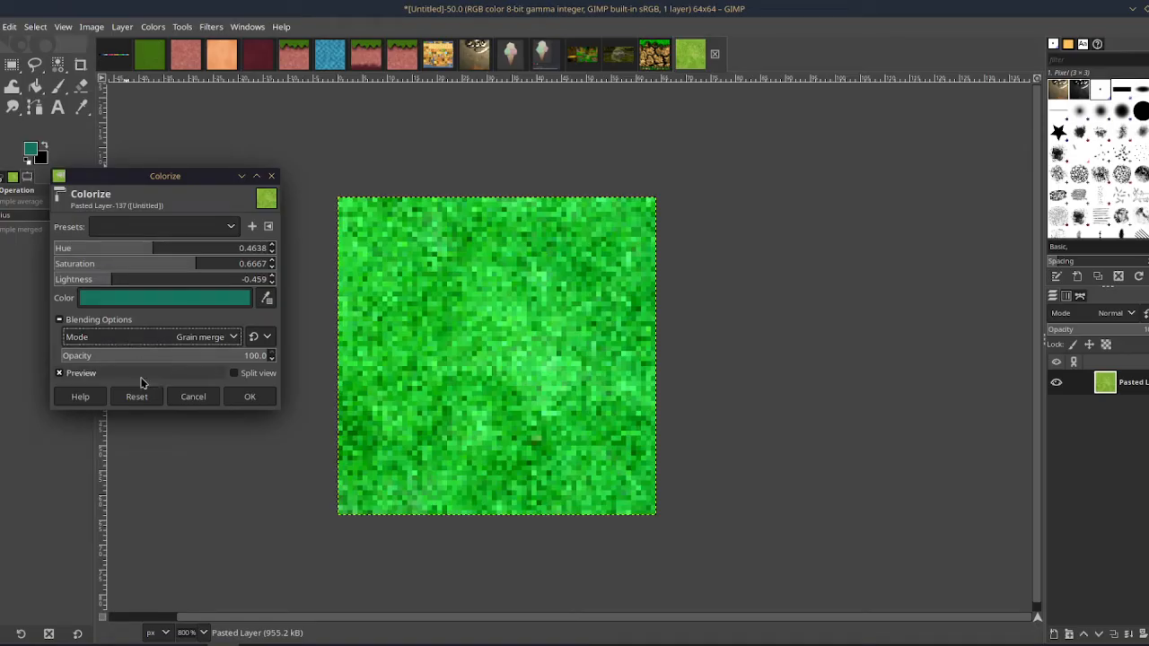
{"action": "left_click", "coordinate": [251, 397]}
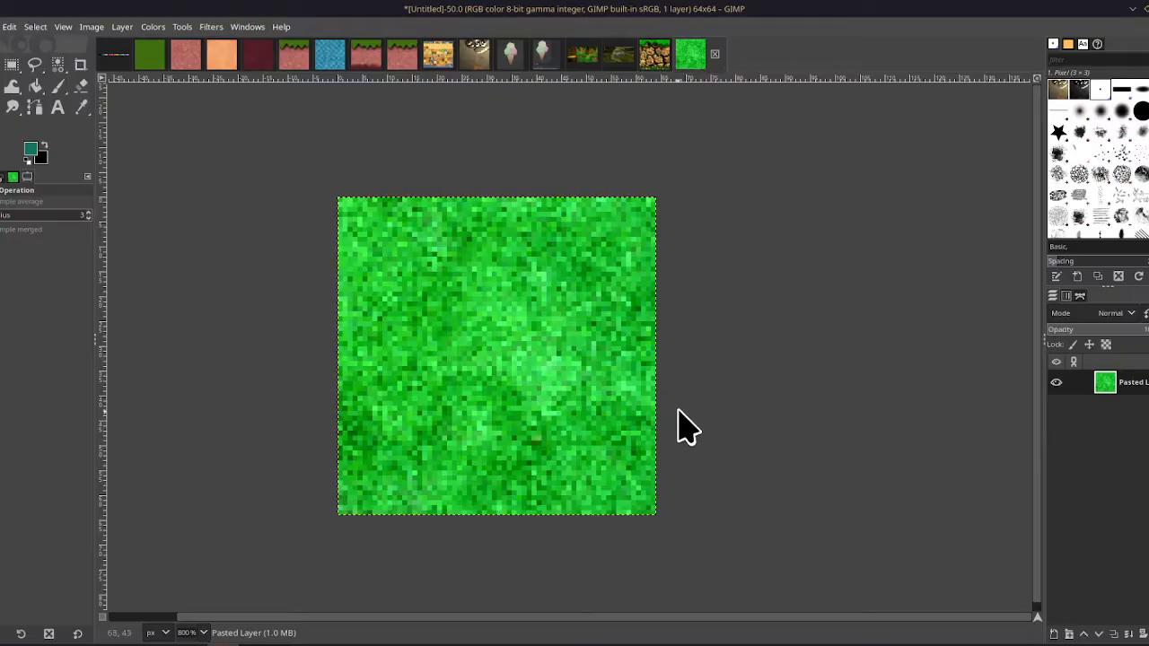
{"action": "left_click", "coordinate": [153, 27]}
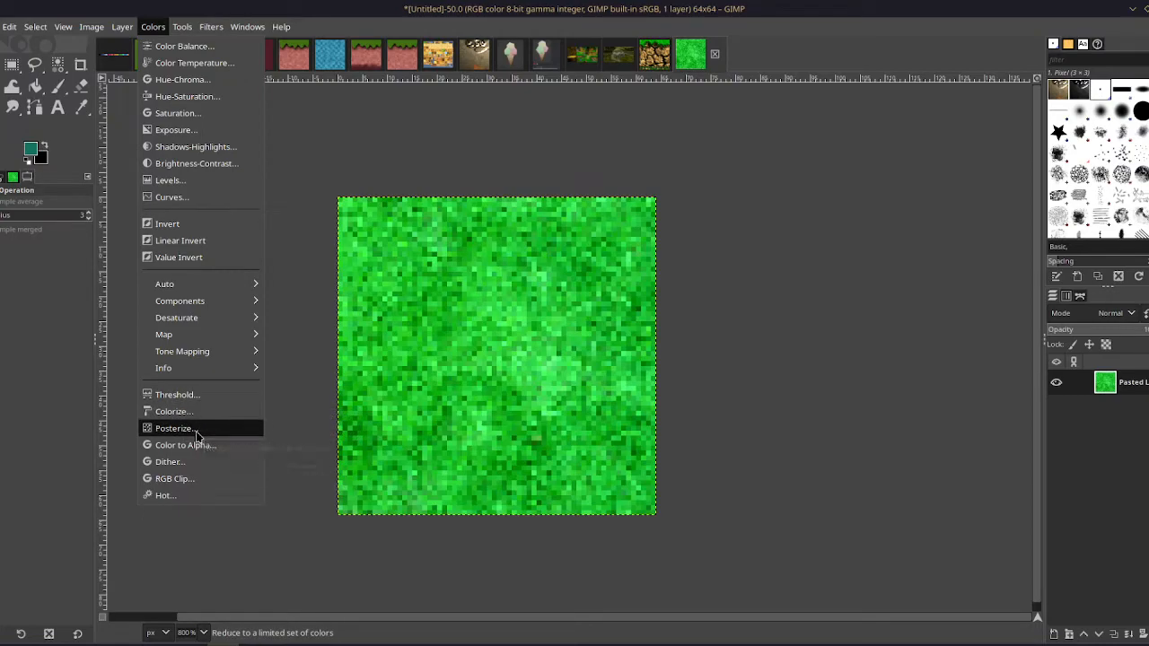
{"action": "left_click", "coordinate": [196, 396]}
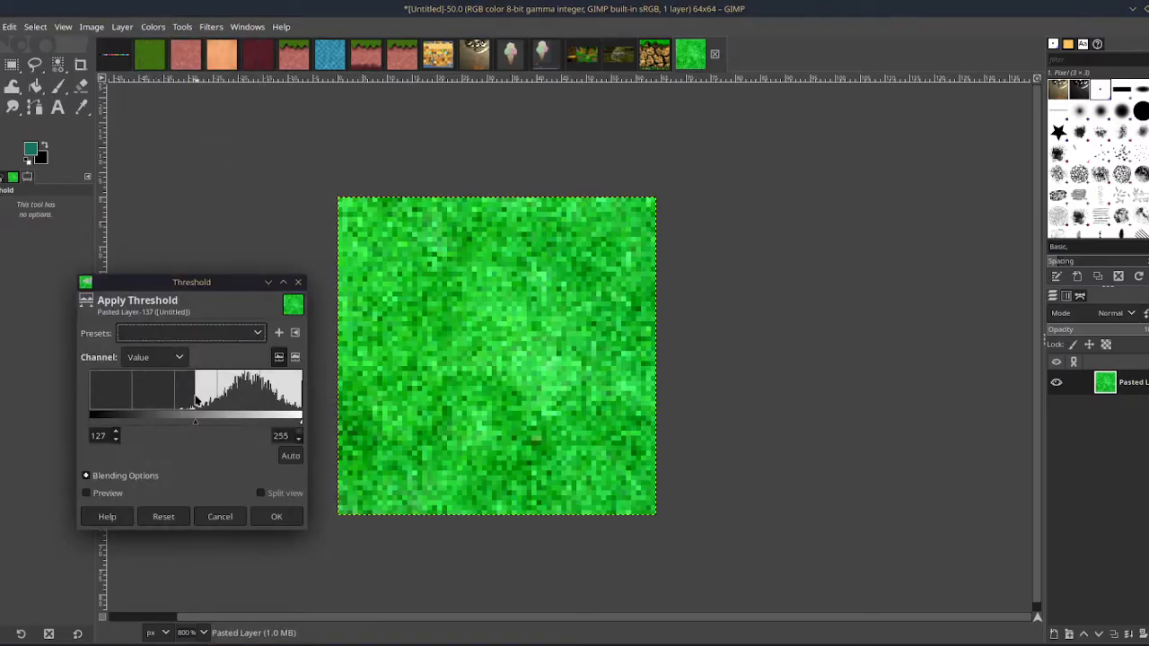
{"action": "left_click", "coordinate": [220, 517]}
Posterize the colorized grass texture to 16 levels and inspect the resulting pixels up close.
{"action": "left_click", "coordinate": [152, 26]}
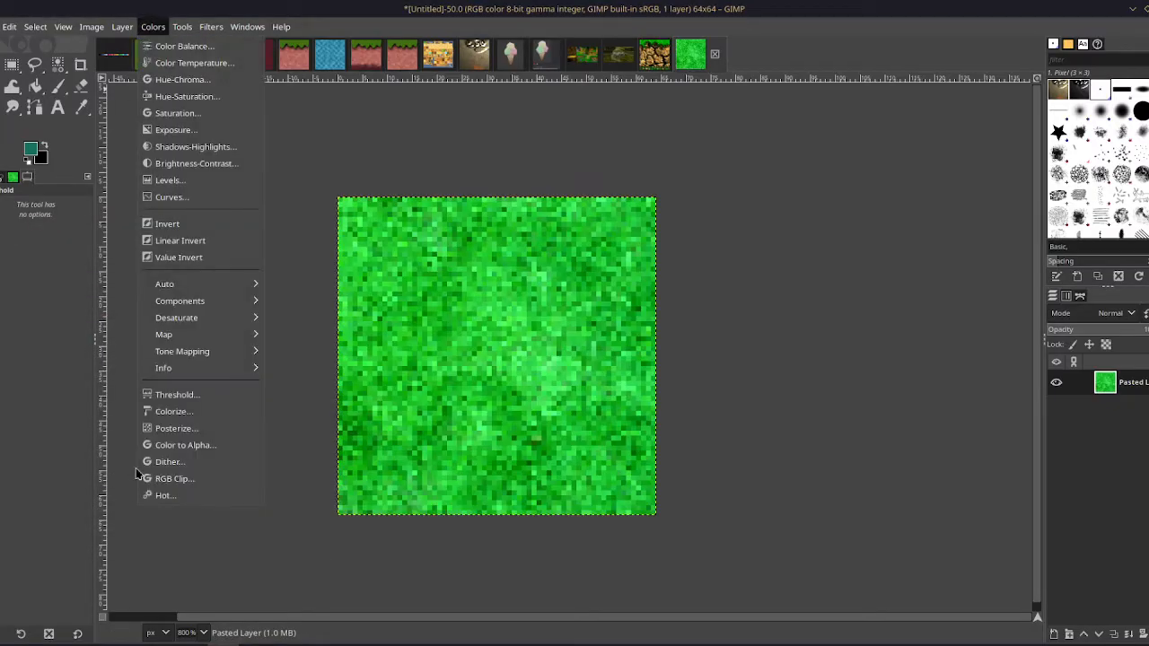
{"action": "left_click", "coordinate": [175, 429]}
{"action": "left_click", "coordinate": [120, 249]}
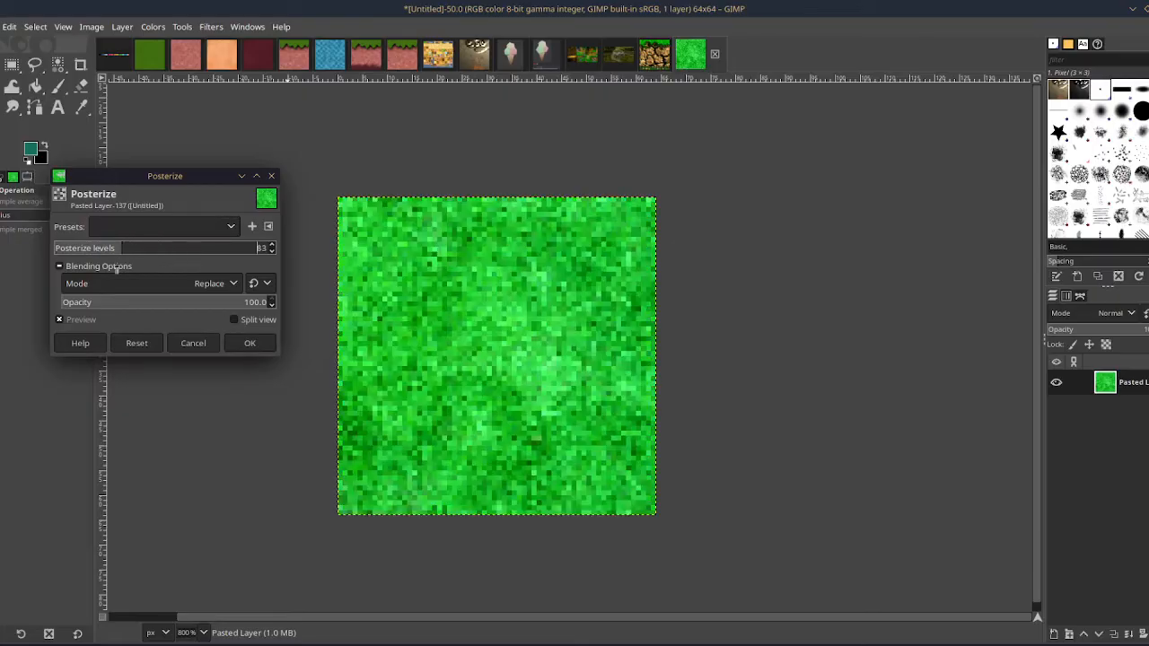
{"action": "left_click_drag", "start_coordinate": [116, 269], "coordinate": [65, 283]}
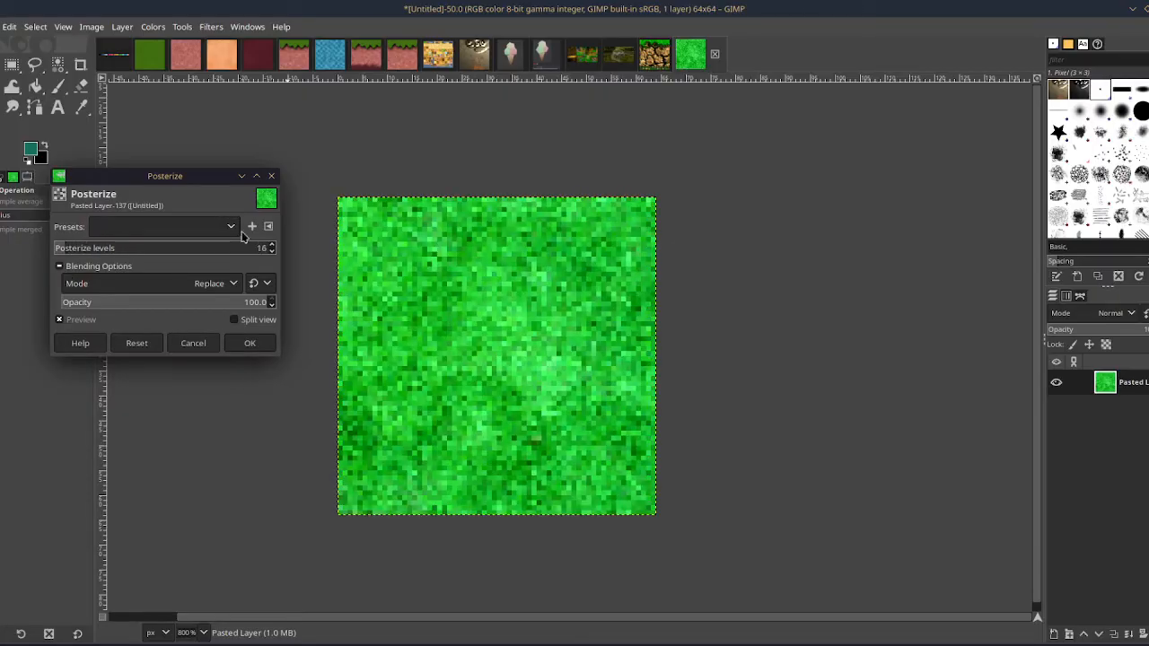
{"action": "left_click", "coordinate": [247, 346]}
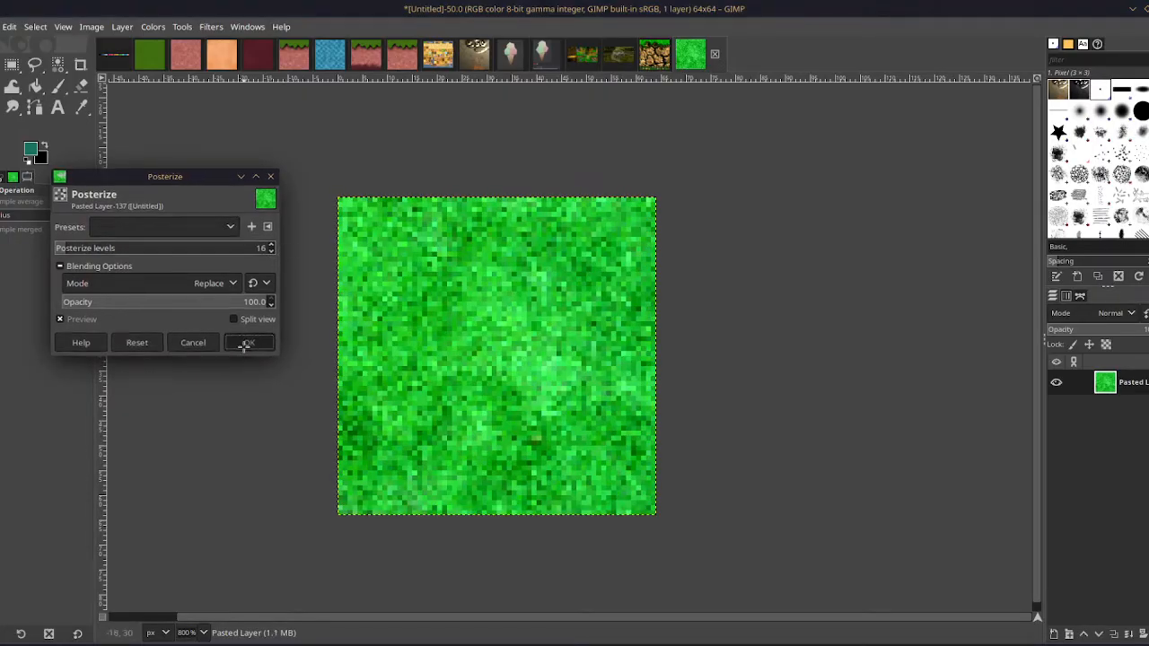
{"action": "scroll", "coordinate": [497, 438], "scroll_direction": "up", "scroll_amount": 3, "text": "ctrl"}
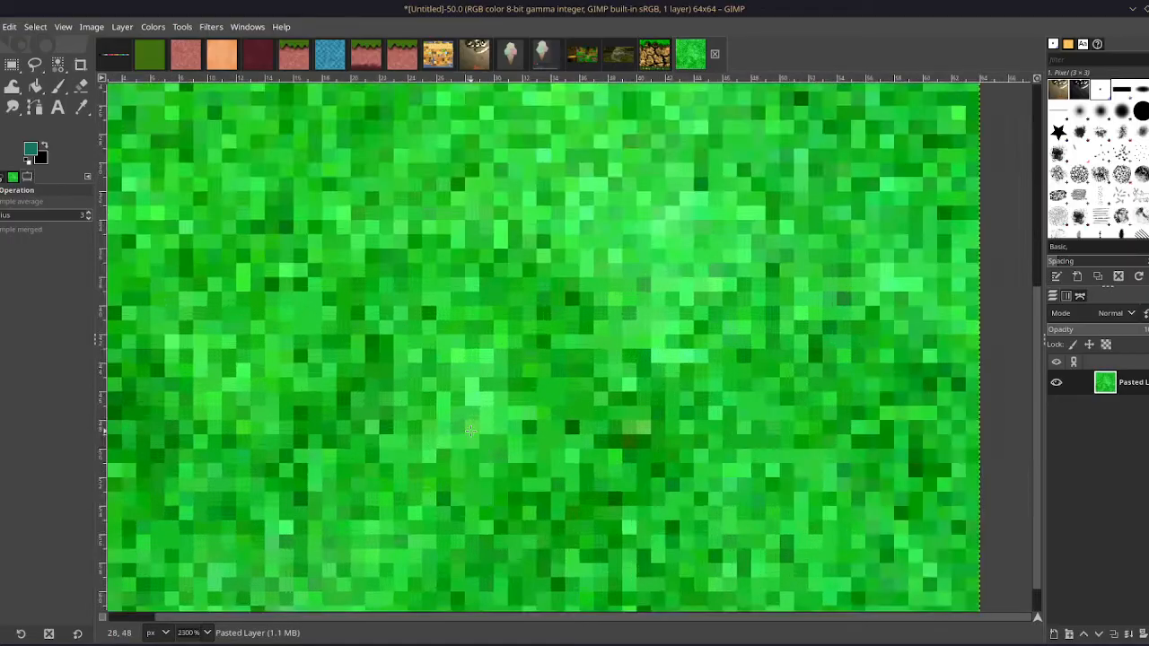
{"action": "scroll", "coordinate": [480, 308], "scroll_direction": "down", "scroll_amount": 4, "text": "ctrl"}
{"action": "scroll", "coordinate": [469, 460], "scroll_direction": "up", "scroll_amount": 2, "text": "ctrl"}
{"action": "scroll", "coordinate": [470, 460], "scroll_direction": "down", "scroll_amount": 1, "text": "ctrl"}
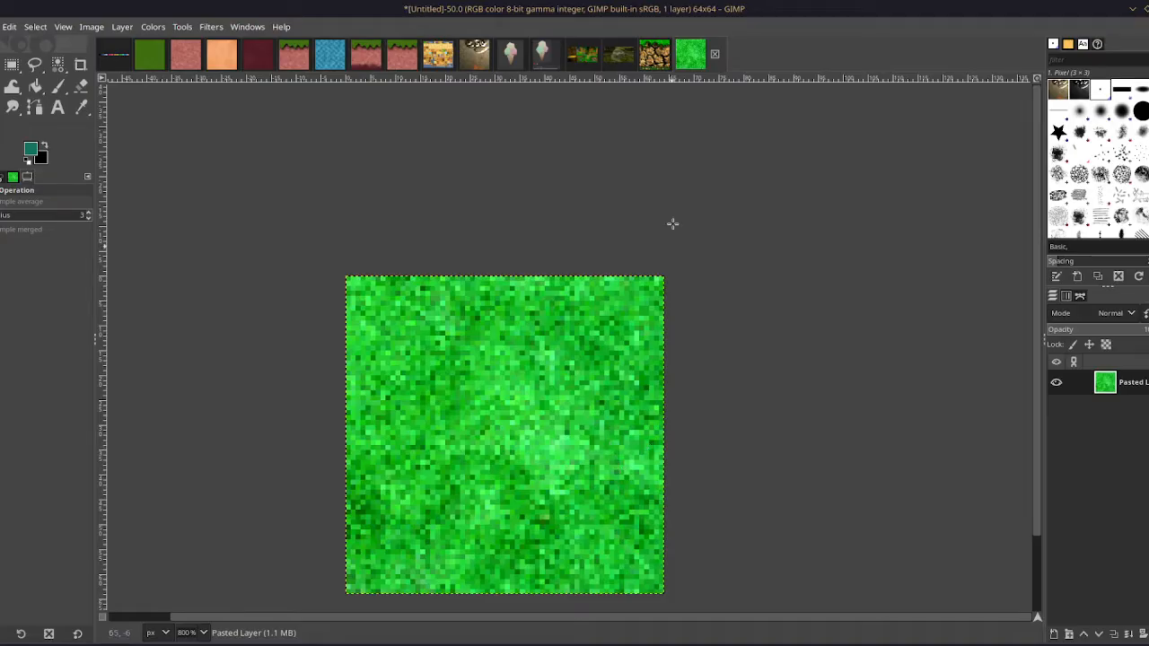
Try Posterize at 3 and 16 levels on the brown rock wall texture, comparing it with the preview off.
{"action": "left_click", "coordinate": [655, 53]}
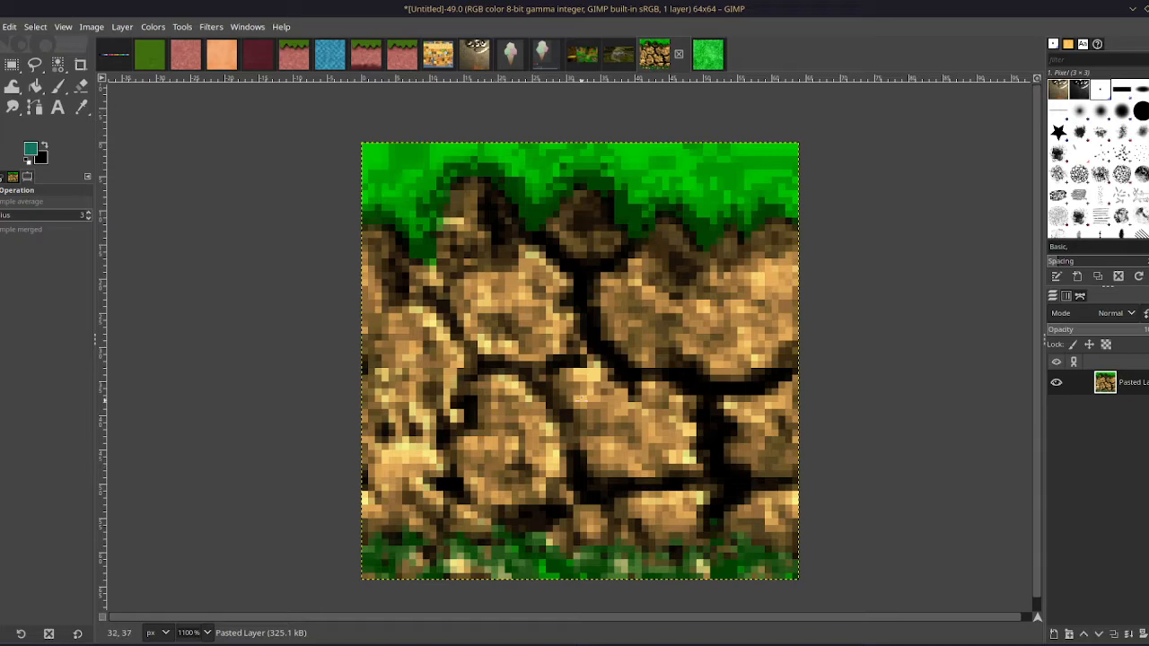
{"action": "key", "text": "shift+ctrl+f"}
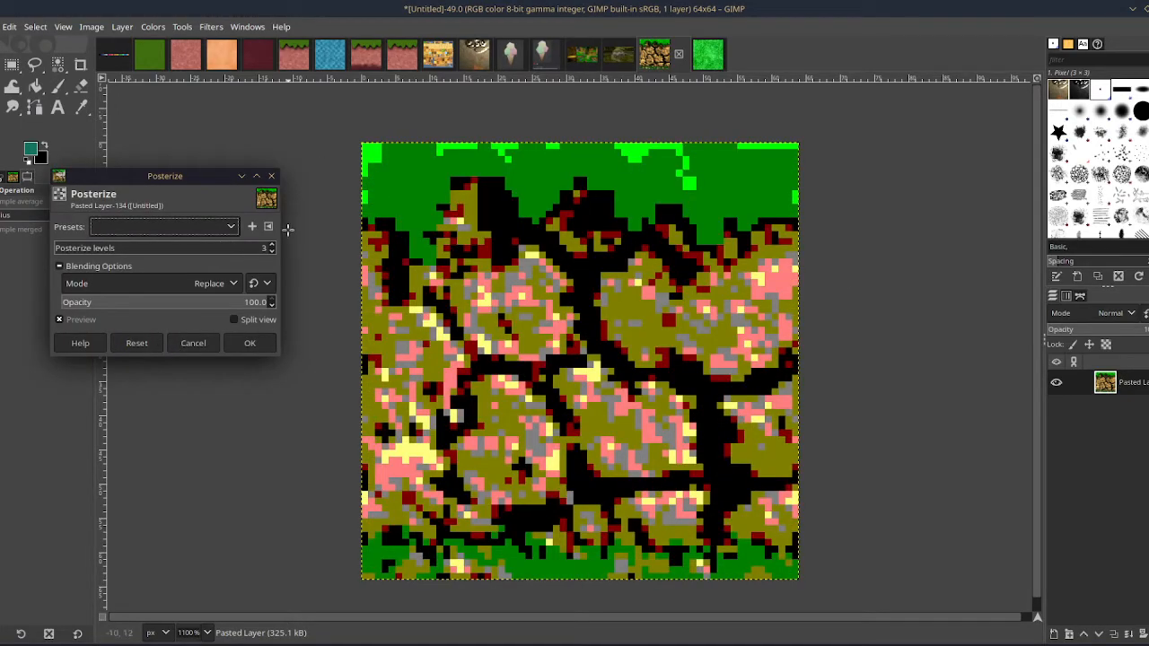
{"action": "scroll", "coordinate": [271, 246], "scroll_direction": "up", "scroll_amount": 7}
{"action": "scroll", "coordinate": [271, 246], "scroll_direction": "up", "scroll_amount": 6}
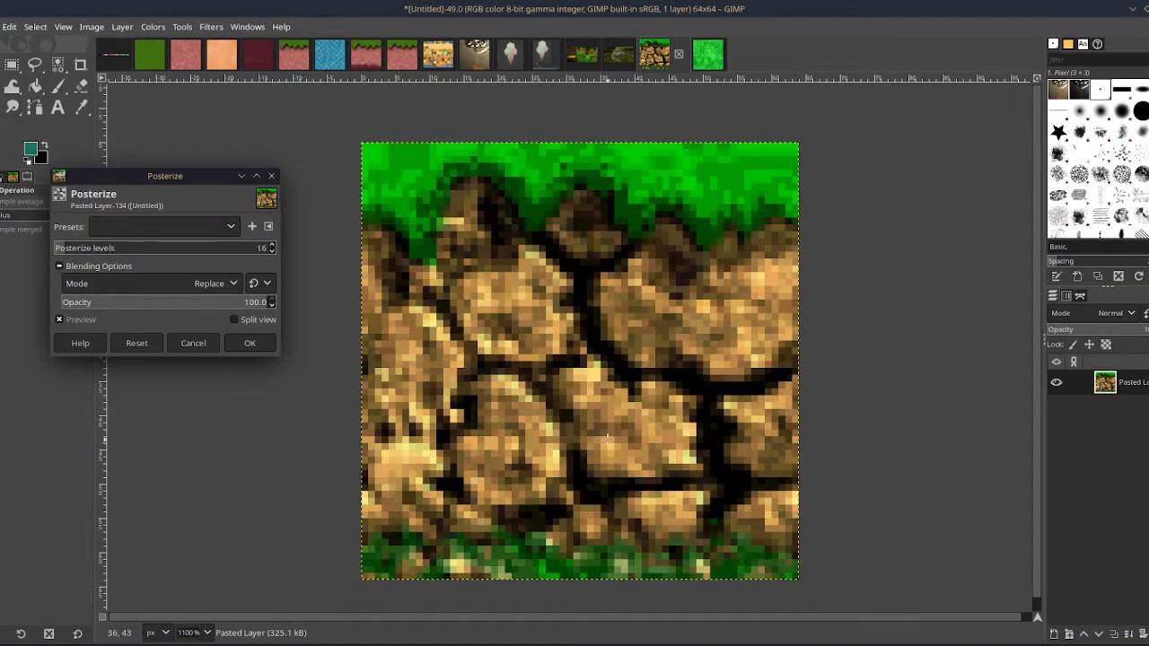
{"action": "left_click", "coordinate": [65, 321]}
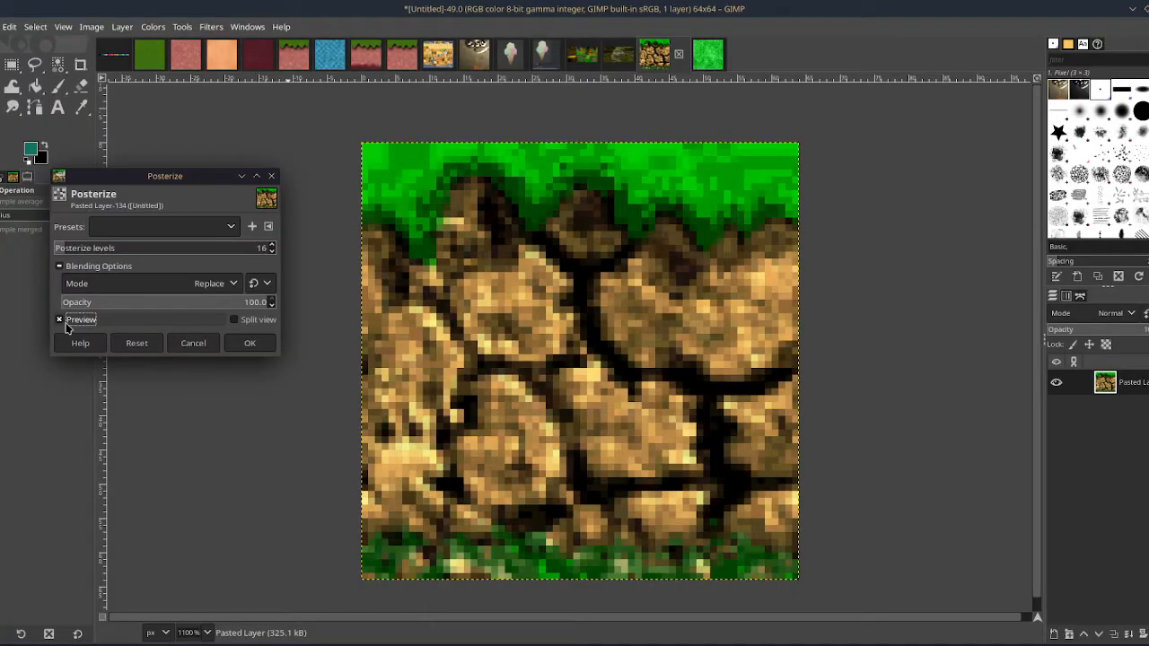
{"action": "left_click", "coordinate": [66, 323]}
{"action": "left_click", "coordinate": [193, 343]}
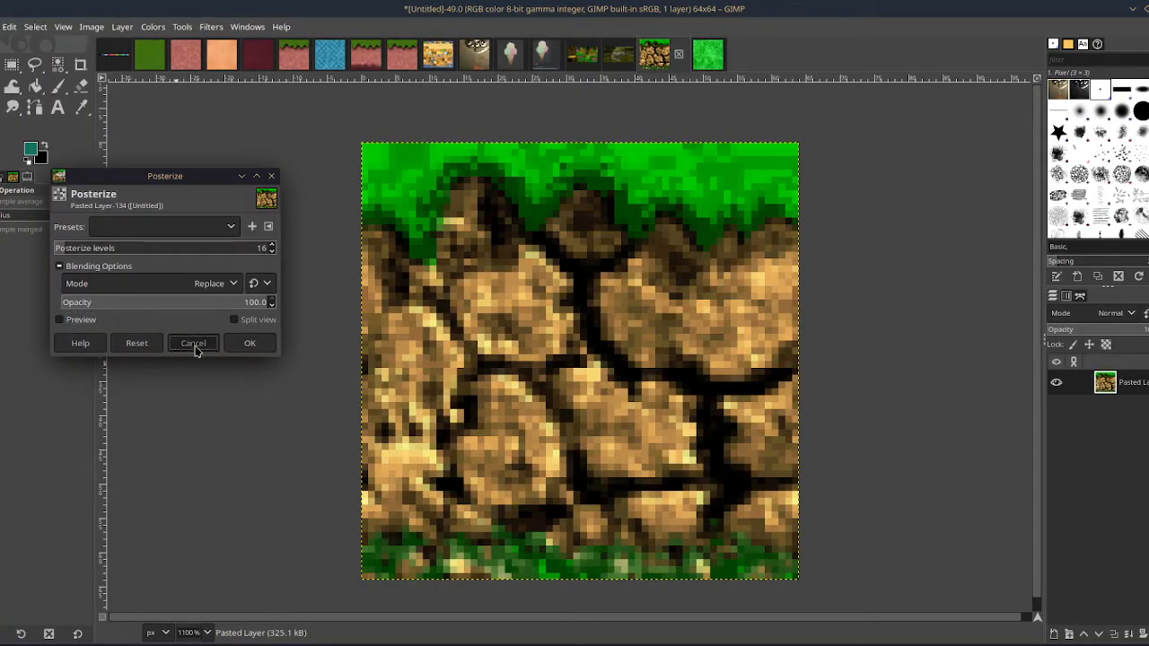
Return to the green grass texture and bring up the pink rock texture with the grassy edge.
{"action": "left_click", "coordinate": [708, 54]}
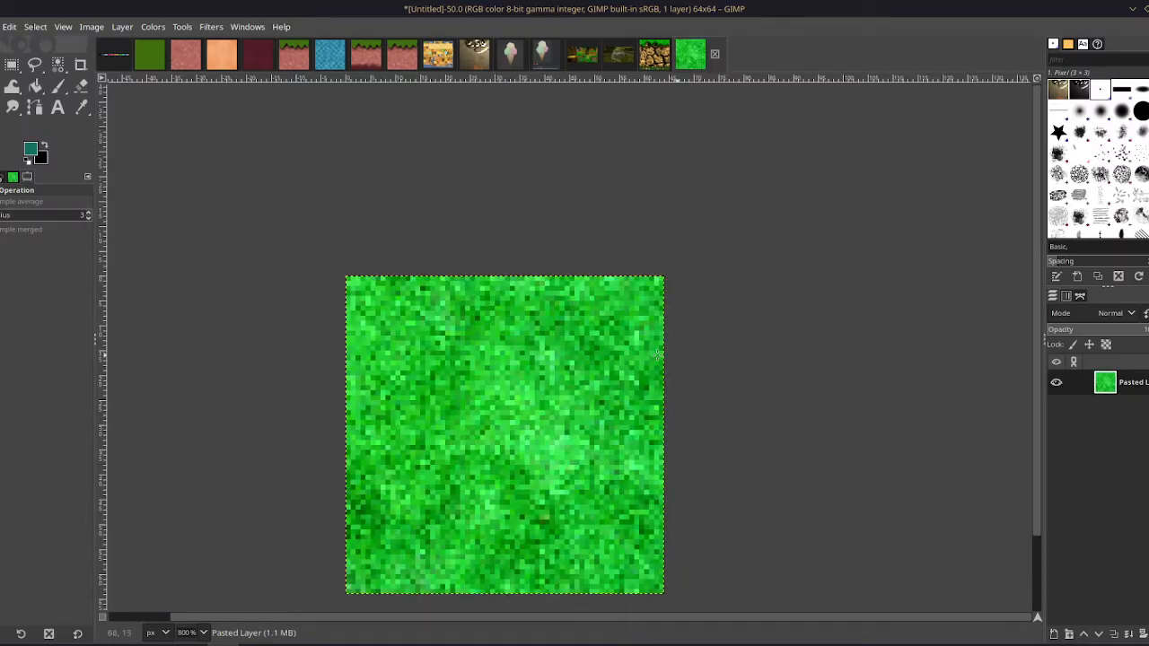
{"action": "left_click", "coordinate": [370, 54]}
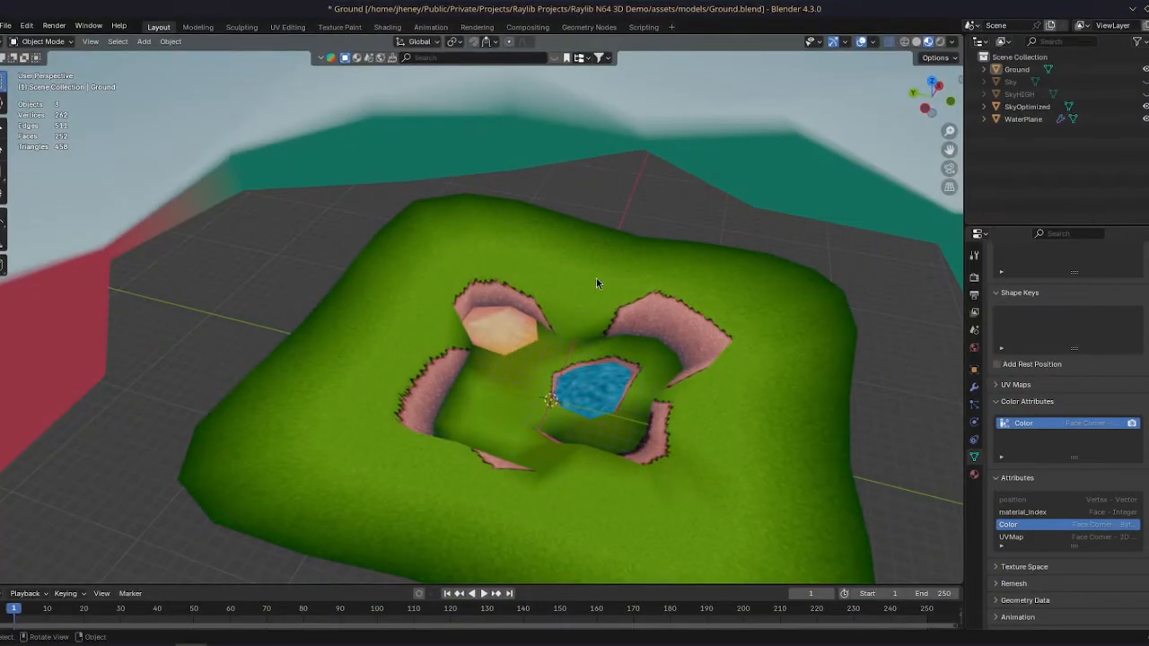
Examine the pink cliff texture up close on the ground model in Blender.
{"action": "left_click_drag", "start_coordinate": [596, 279], "coordinate": [623, 262]}
{"action": "key", "text": "w"}
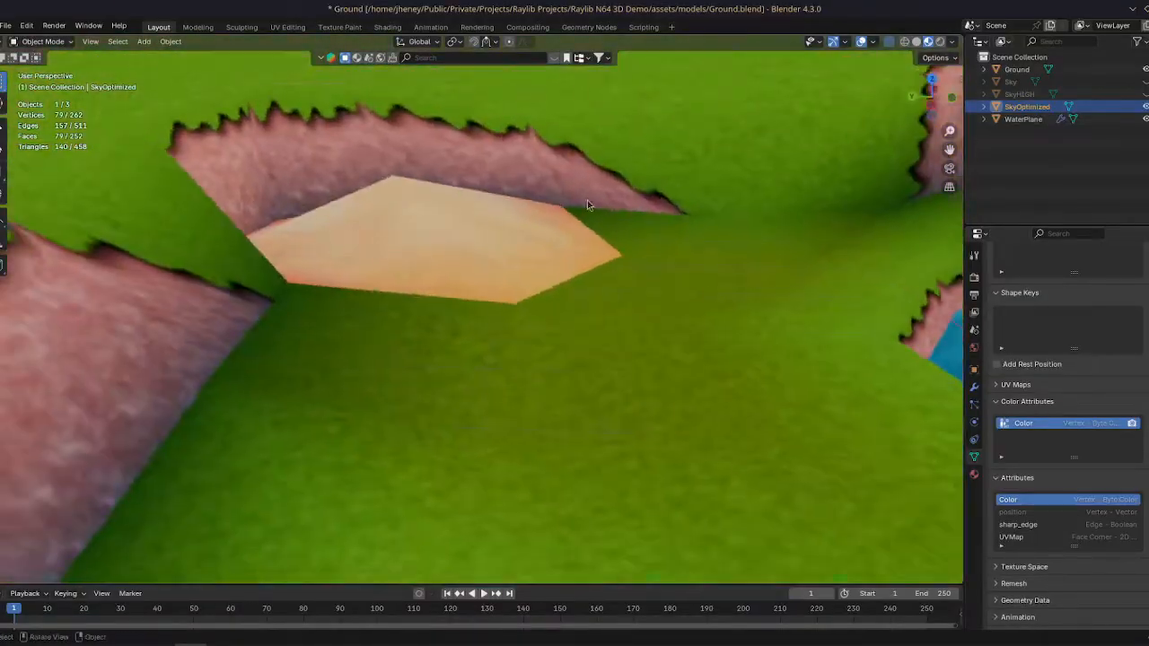
{"action": "left_click", "coordinate": [321, 327]}
{"action": "scroll", "coordinate": [557, 261], "scroll_direction": "up", "scroll_amount": 5}
{"action": "left_click_drag", "start_coordinate": [794, 196], "coordinate": [683, 286]}
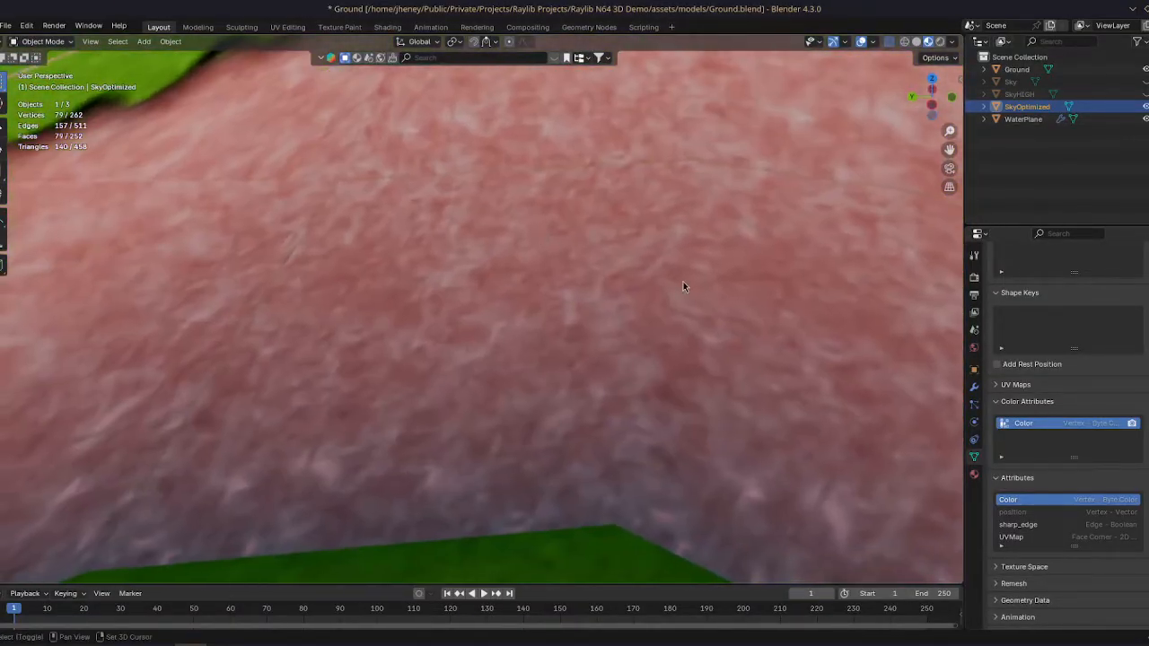
Compare the pink cliff texture up close in the RaylibN643DDemo emulator window and on the Blender ground model.
{"action": "scroll", "coordinate": [664, 260], "scroll_direction": "down", "scroll_amount": 4}
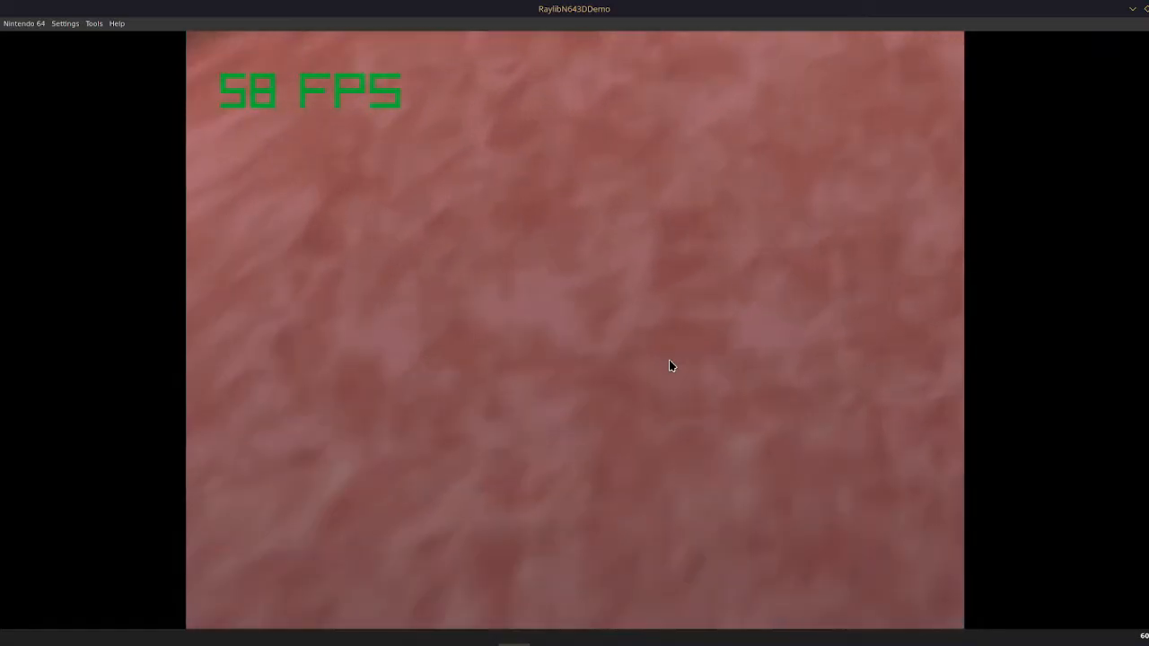
{"action": "left_click", "coordinate": [1134, 10]}
{"action": "scroll", "coordinate": [455, 324], "scroll_direction": "up", "scroll_amount": 3}
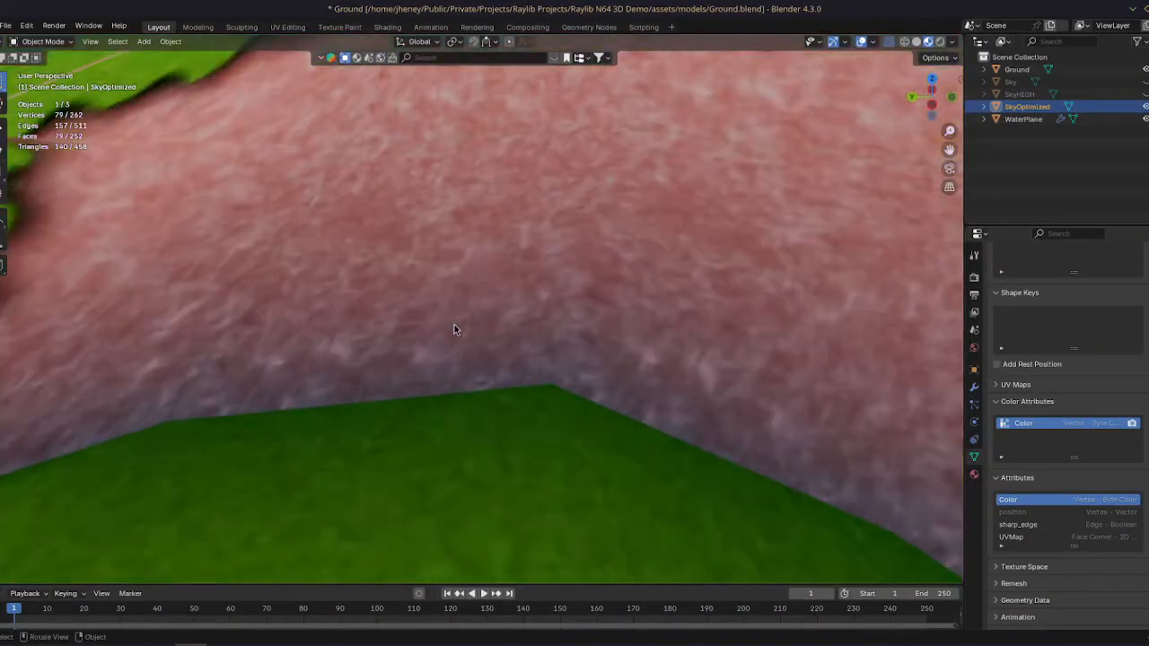
{"action": "scroll", "coordinate": [459, 316], "scroll_direction": "up", "scroll_amount": 3}
{"action": "scroll", "coordinate": [347, 285], "scroll_direction": "up", "scroll_amount": 2}
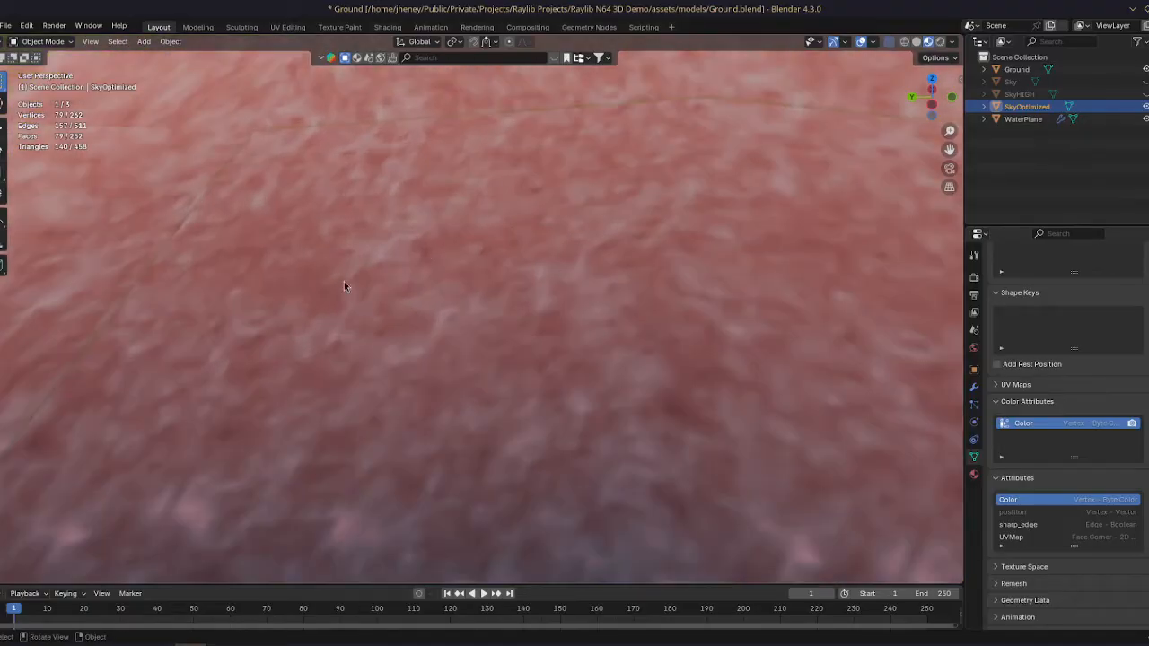
{"action": "scroll", "coordinate": [584, 371], "scroll_direction": "down", "scroll_amount": 2}
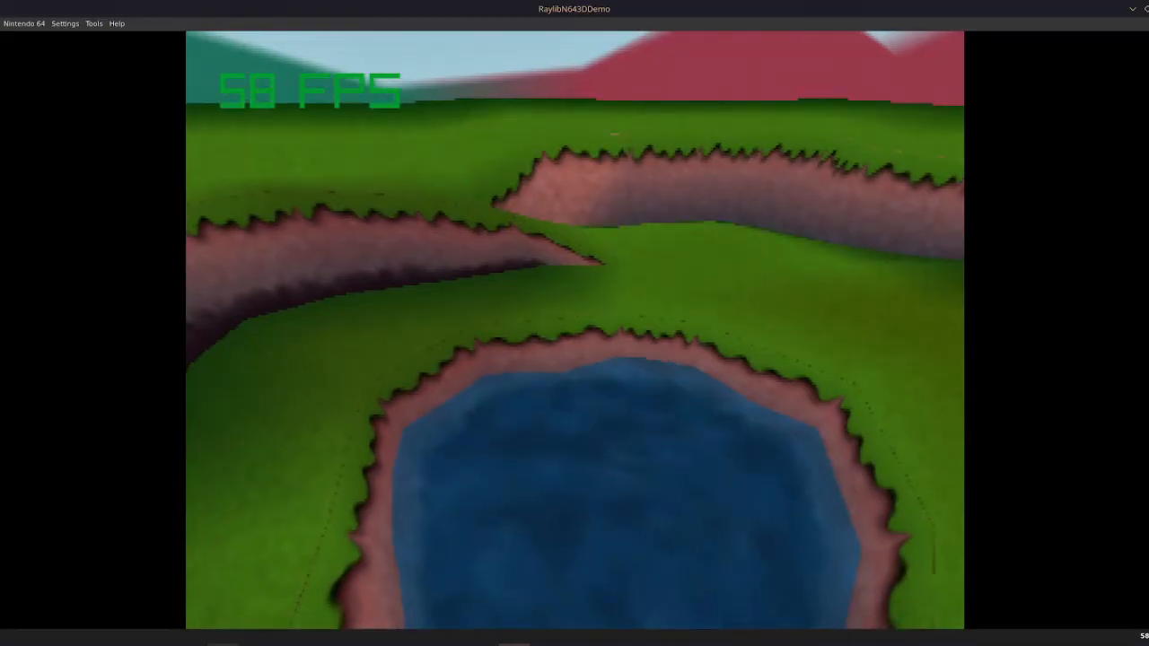
In Blender, examine the terrain's cliff walls, grass, sand patch and water from several angles.
{"action": "left_click", "coordinate": [190, 640]}
{"action": "scroll", "coordinate": [593, 373], "scroll_direction": "down", "scroll_amount": 4}
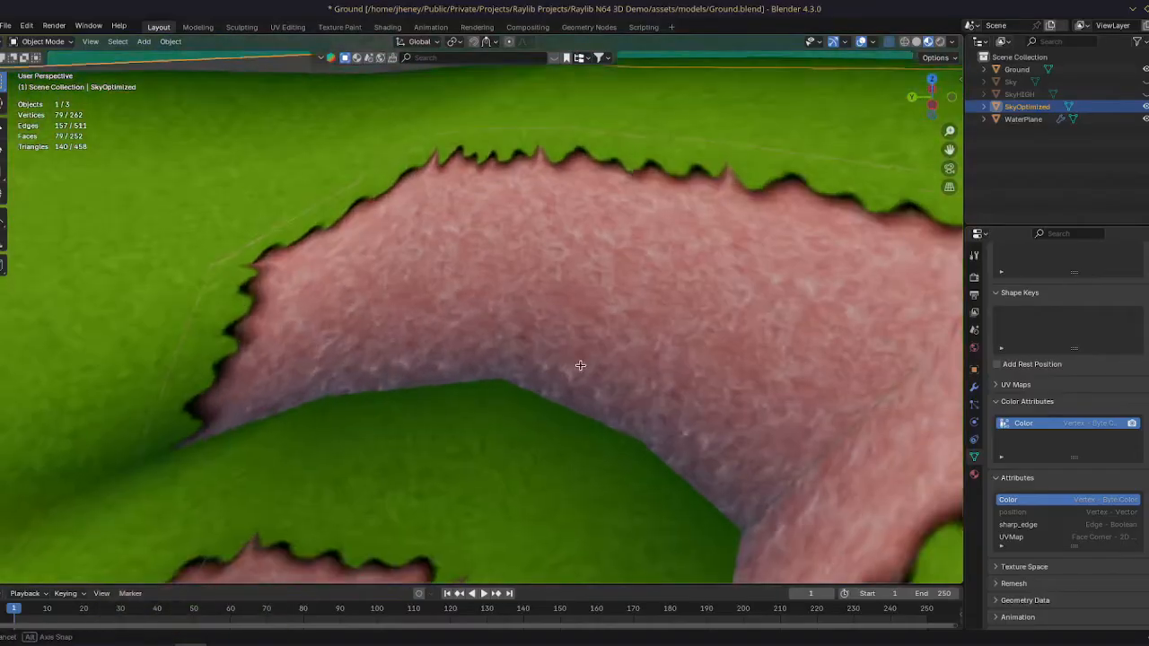
{"action": "left_click_drag", "start_coordinate": [580, 367], "coordinate": [592, 218]}
{"action": "scroll", "coordinate": [744, 326], "scroll_direction": "up", "scroll_amount": 4}
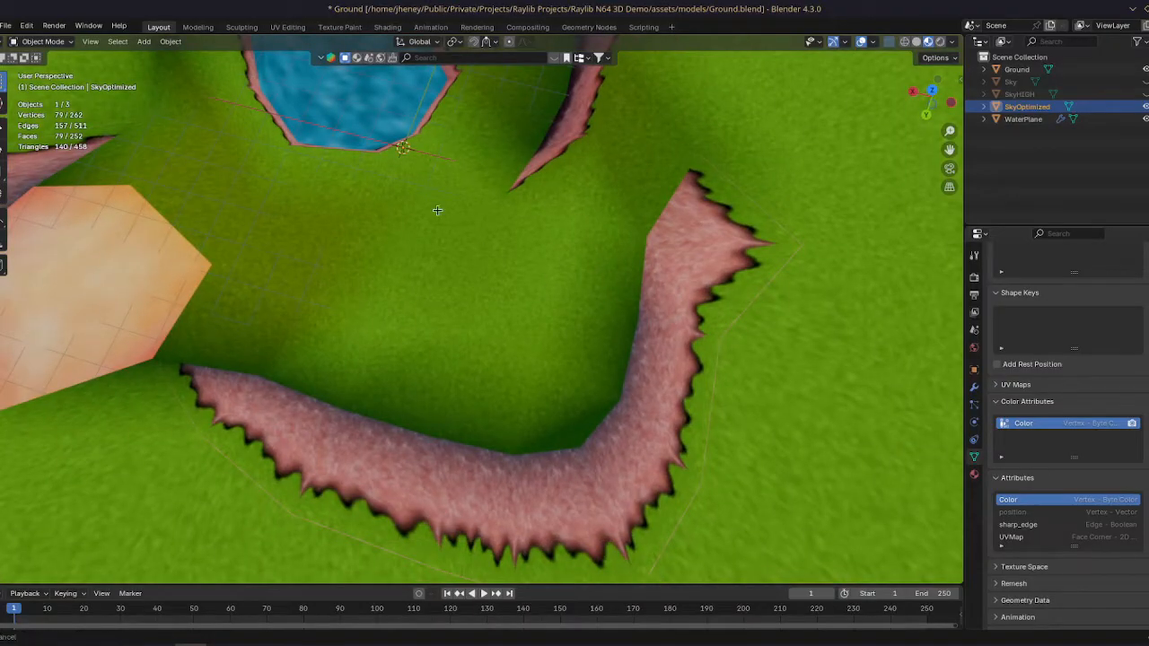
{"action": "left_click_drag", "start_coordinate": [437, 210], "coordinate": [473, 238]}
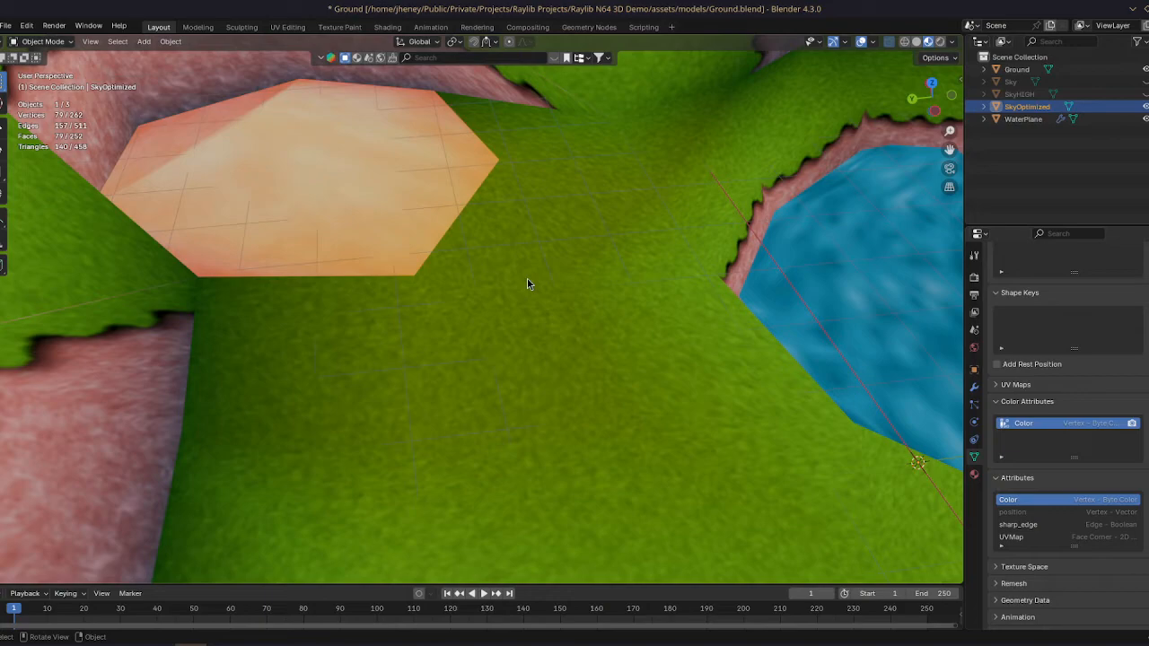
{"action": "left_click_drag", "start_coordinate": [528, 282], "coordinate": [679, 315]}
{"action": "left_click_drag", "start_coordinate": [746, 365], "coordinate": [836, 275]}
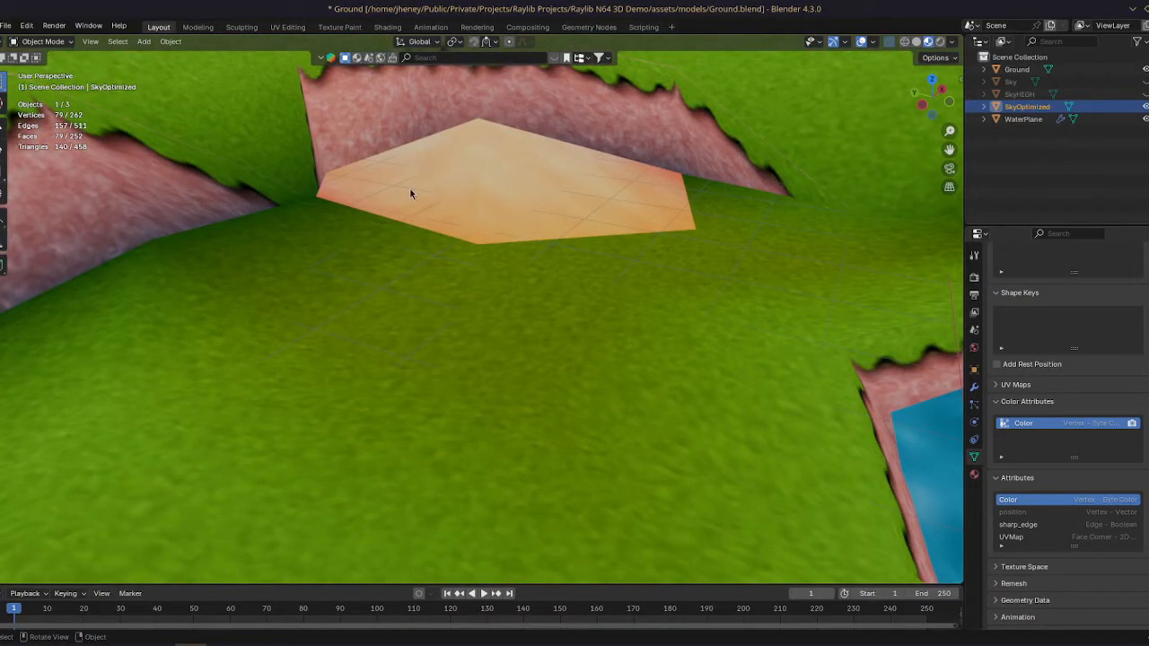
{"action": "left_click_drag", "start_coordinate": [692, 269], "coordinate": [394, 248]}
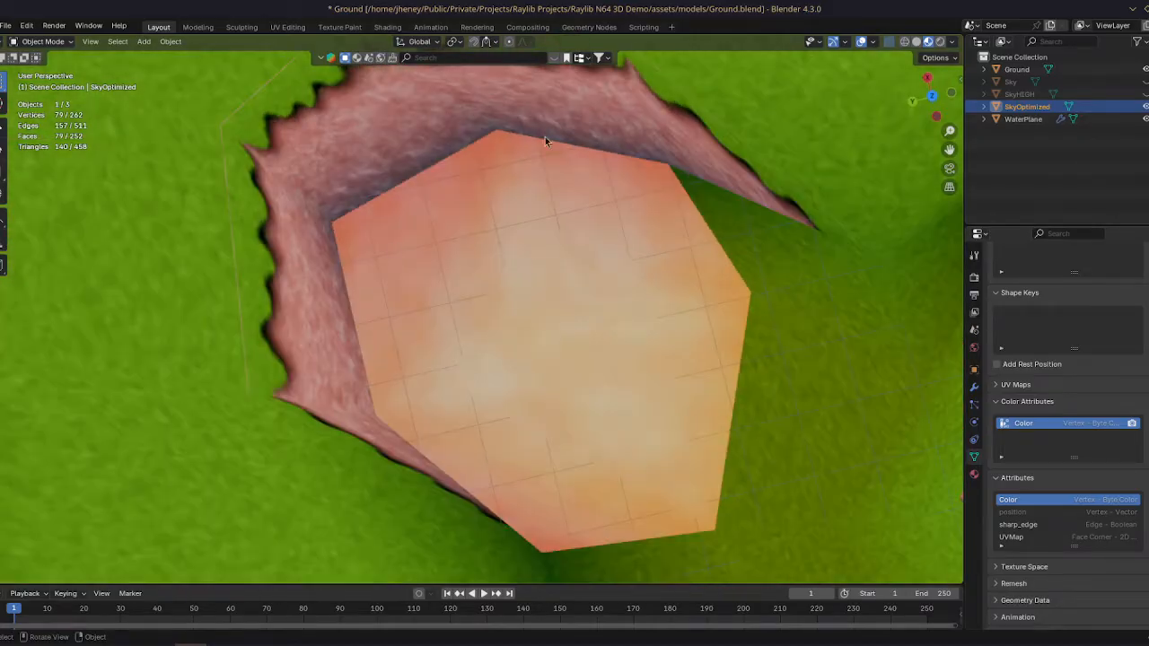
{"action": "left_click_drag", "start_coordinate": [545, 137], "coordinate": [586, 198]}
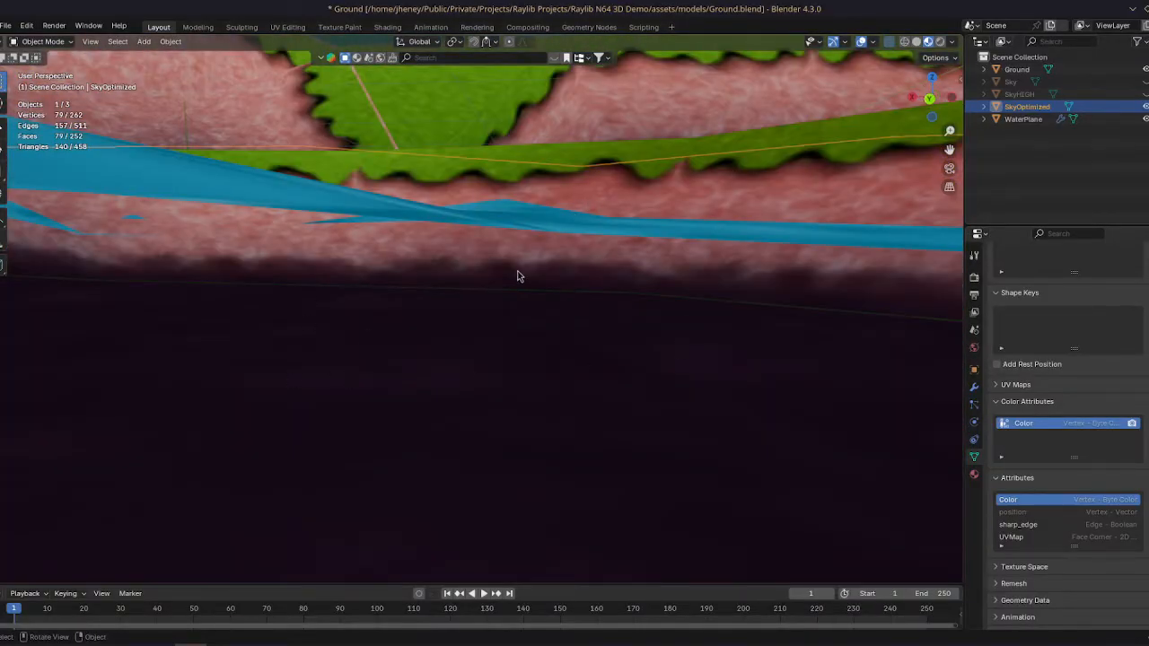
{"action": "left_click_drag", "start_coordinate": [517, 276], "coordinate": [538, 341]}
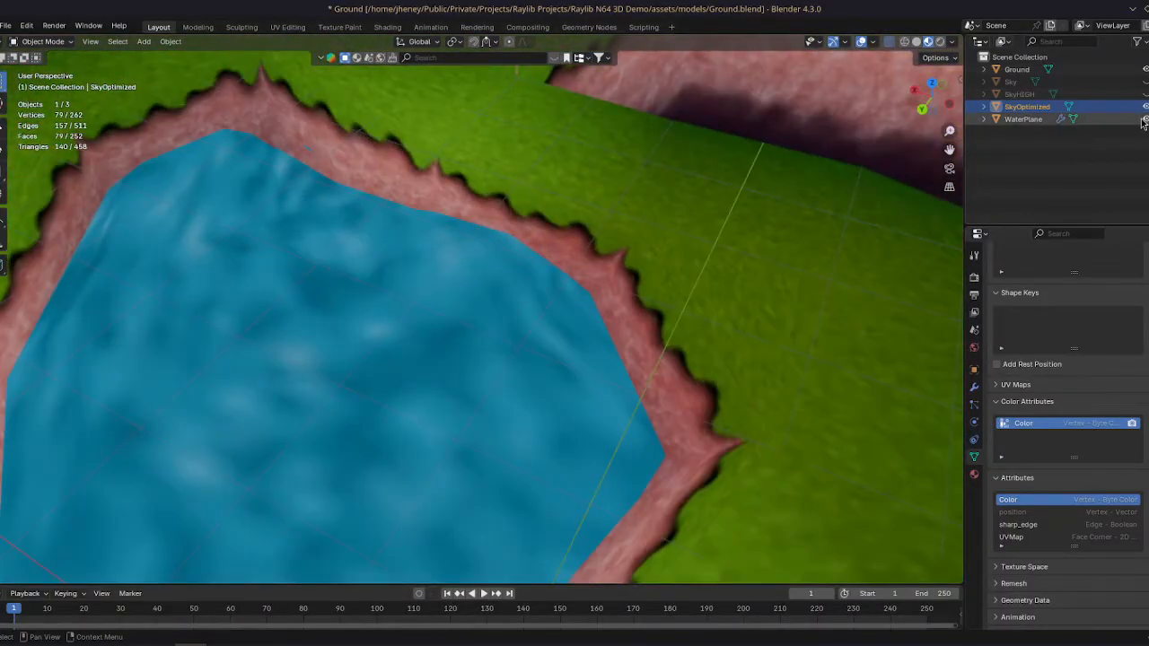
Hide WaterPlane, switch SkyOptimized to Vertex Paint mode and choose the darker blue swatch from Palette.001.
{"action": "left_click", "coordinate": [1145, 120]}
{"action": "left_click_drag", "start_coordinate": [551, 405], "coordinate": [599, 293]}
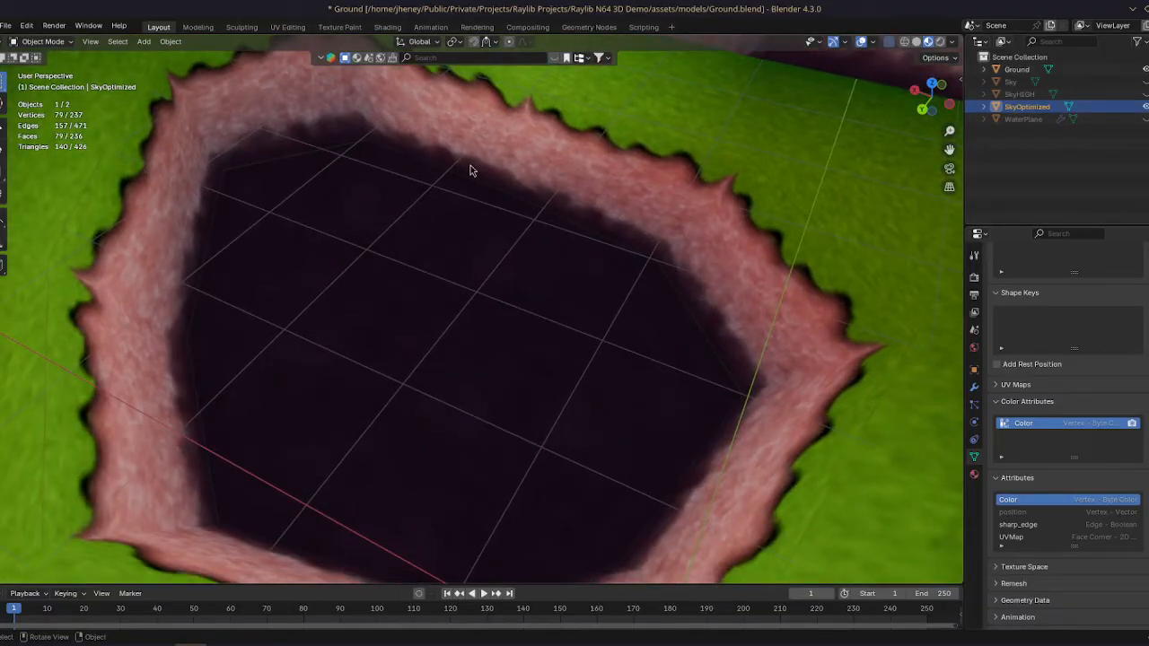
{"action": "left_click", "coordinate": [40, 41]}
{"action": "left_click", "coordinate": [45, 97]}
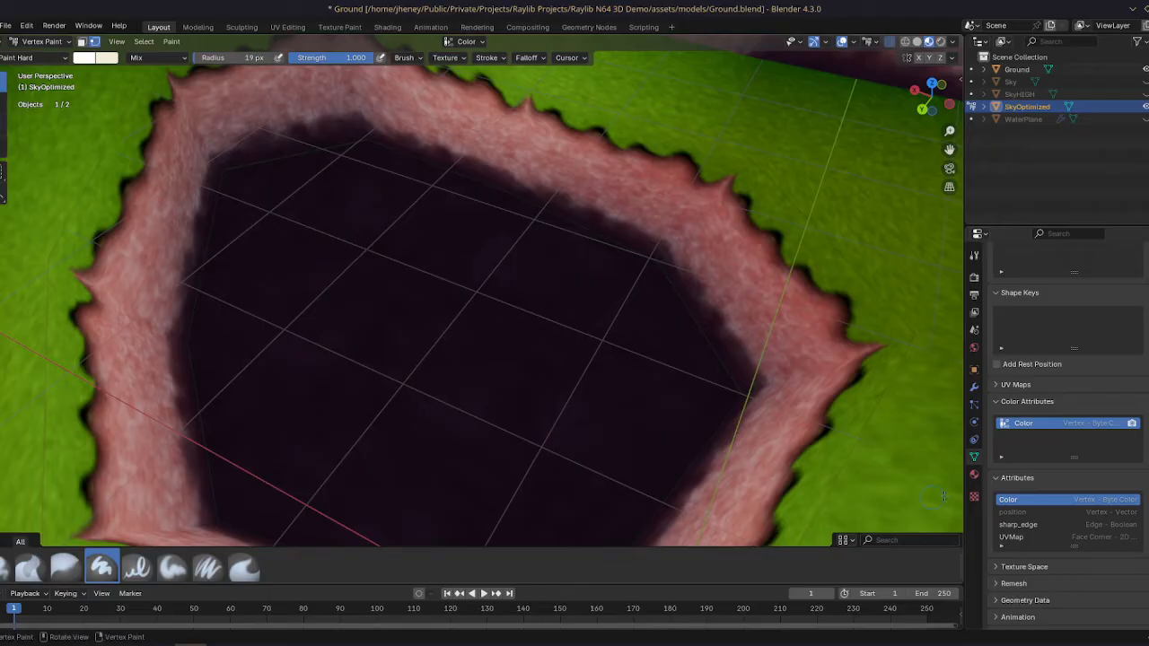
{"action": "left_click", "coordinate": [974, 277]}
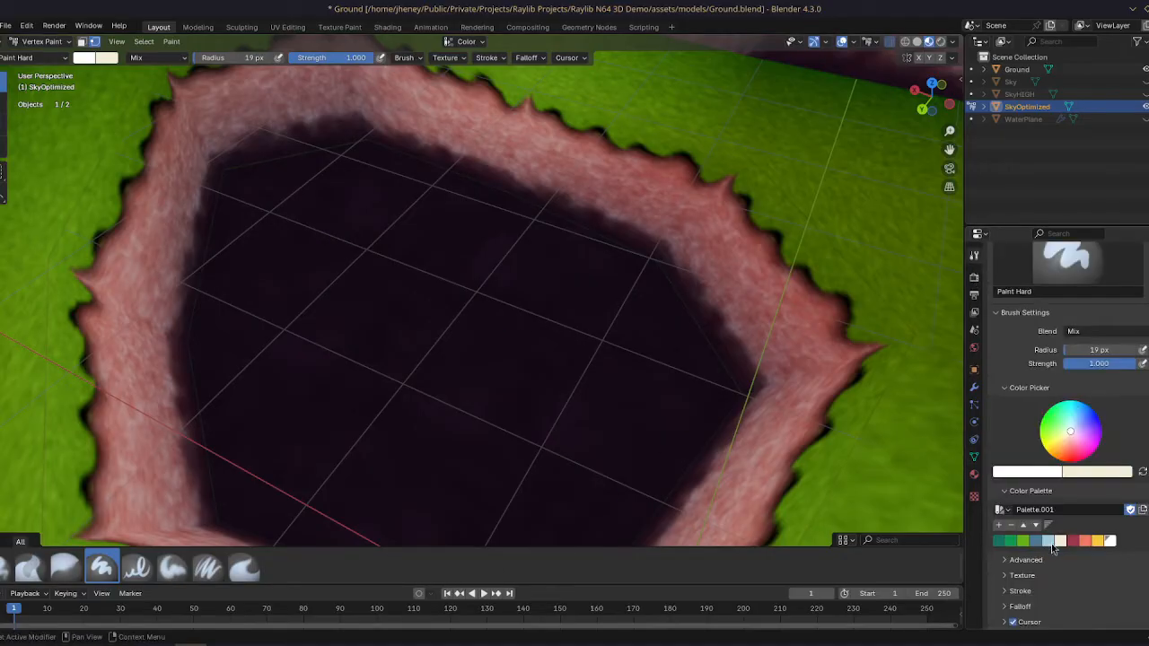
{"action": "left_click", "coordinate": [1044, 542]}
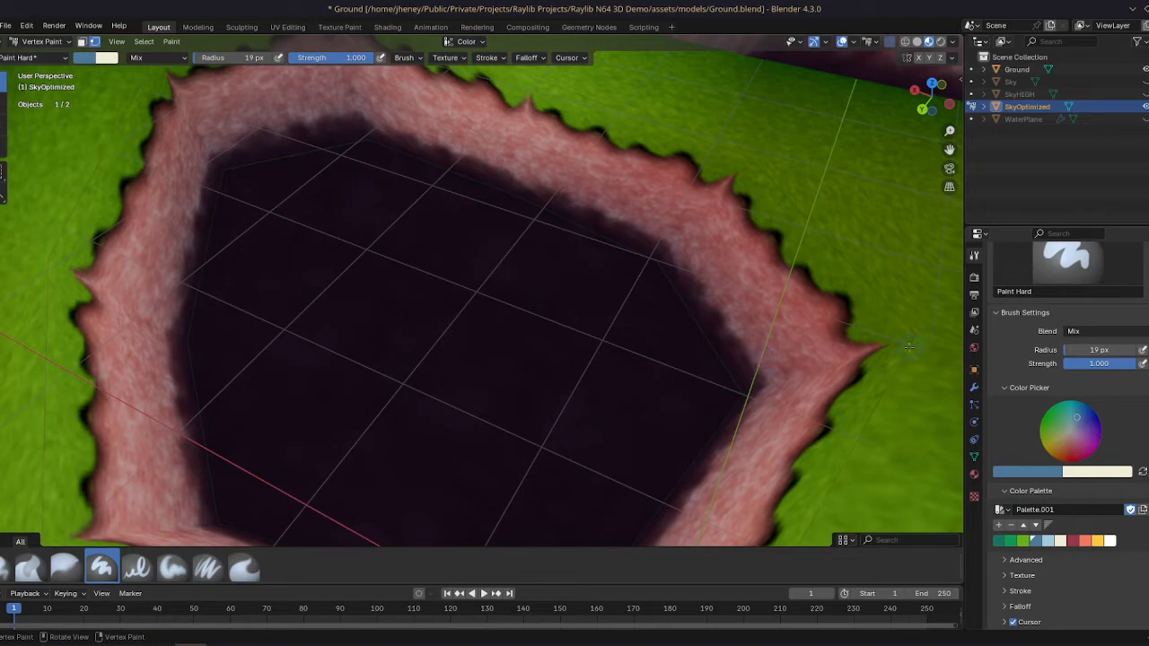
Return to Object Mode and select the Ground object.
{"action": "scroll", "coordinate": [909, 348], "scroll_direction": "down", "scroll_amount": 1}
{"action": "left_click", "coordinate": [38, 42]}
{"action": "left_click", "coordinate": [43, 57]}
{"action": "left_click", "coordinate": [225, 219]}
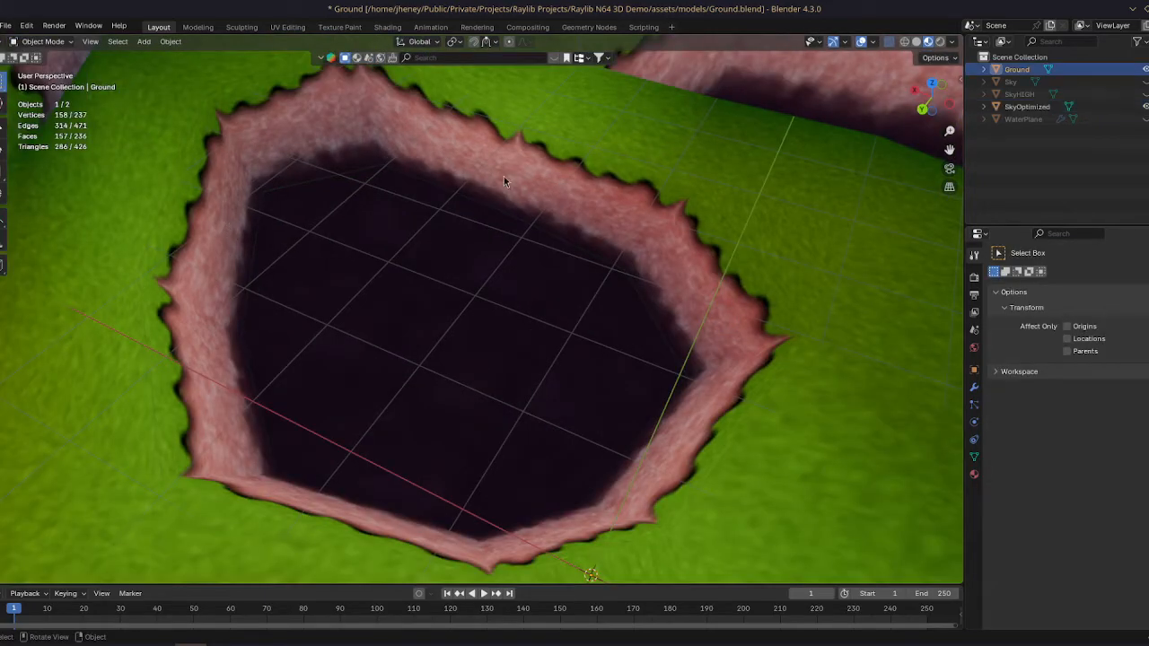
Examine the sky dome and its painted mountains around the ground, from outside and from within.
{"action": "scroll", "coordinate": [417, 230], "scroll_direction": "down", "scroll_amount": 6}
{"action": "left_click_drag", "start_coordinate": [626, 339], "coordinate": [804, 259]}
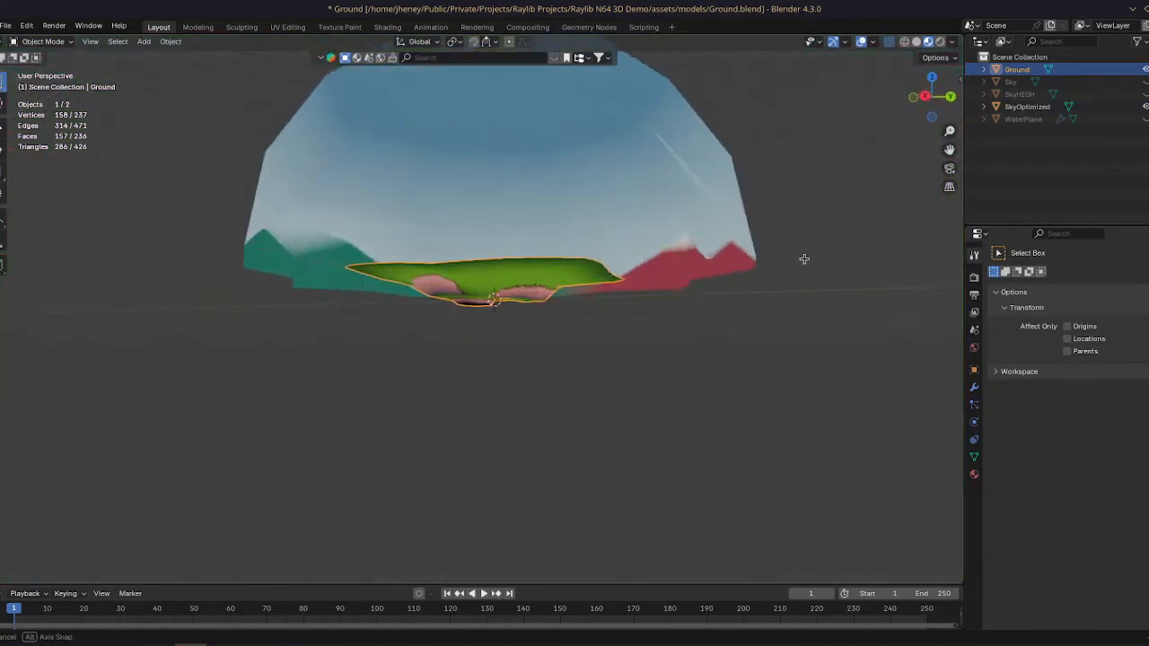
{"action": "scroll", "coordinate": [772, 242], "scroll_direction": "up", "scroll_amount": 2}
{"action": "left_click_drag", "start_coordinate": [577, 223], "coordinate": [593, 422]}
{"action": "scroll", "coordinate": [553, 427], "scroll_direction": "up", "scroll_amount": 3}
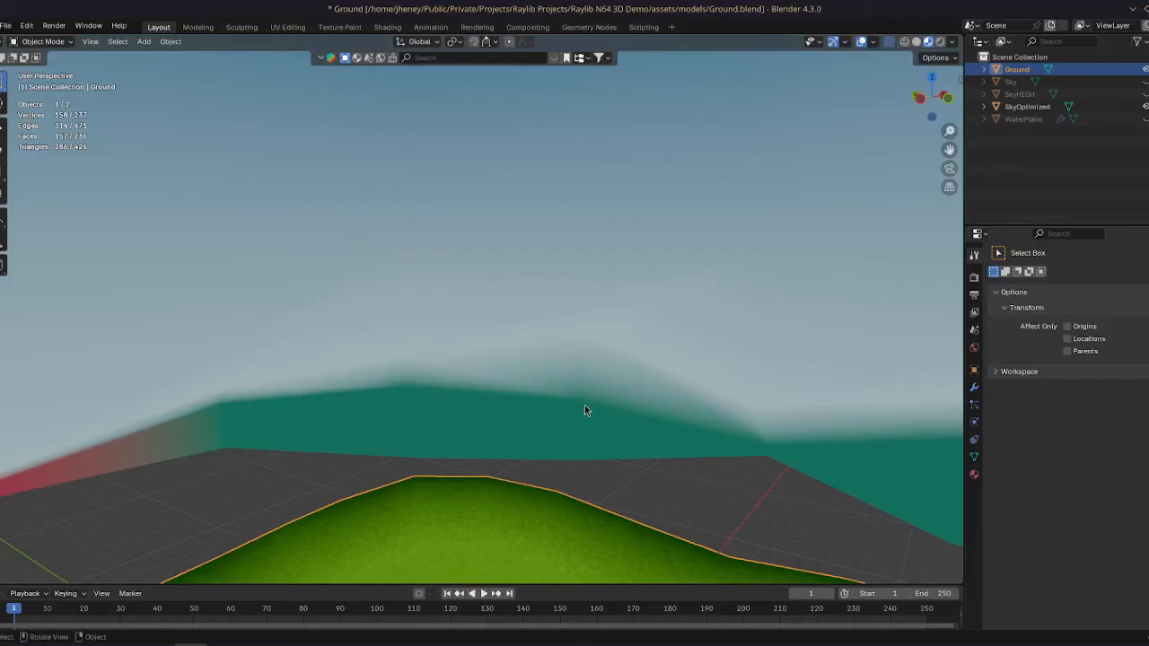
{"action": "scroll", "coordinate": [637, 434], "scroll_direction": "down", "scroll_amount": 5}
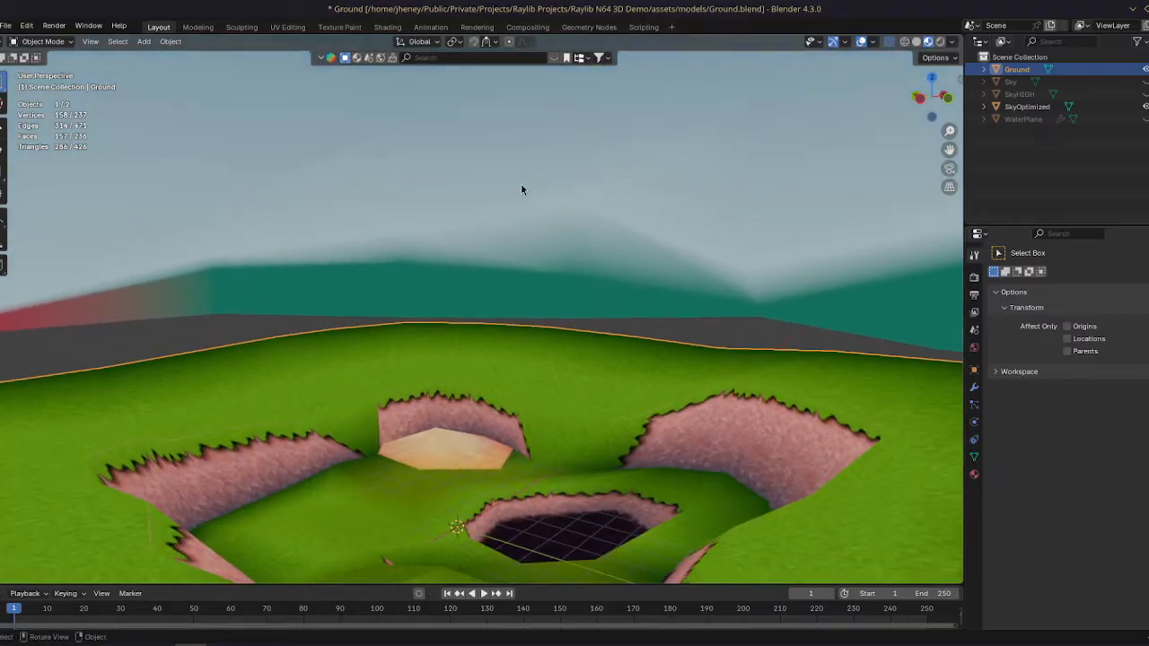
Try painting blue vertex color on Ground at the pond's rim, undo the strokes and return to Object Mode.
{"action": "left_click", "coordinate": [40, 41]}
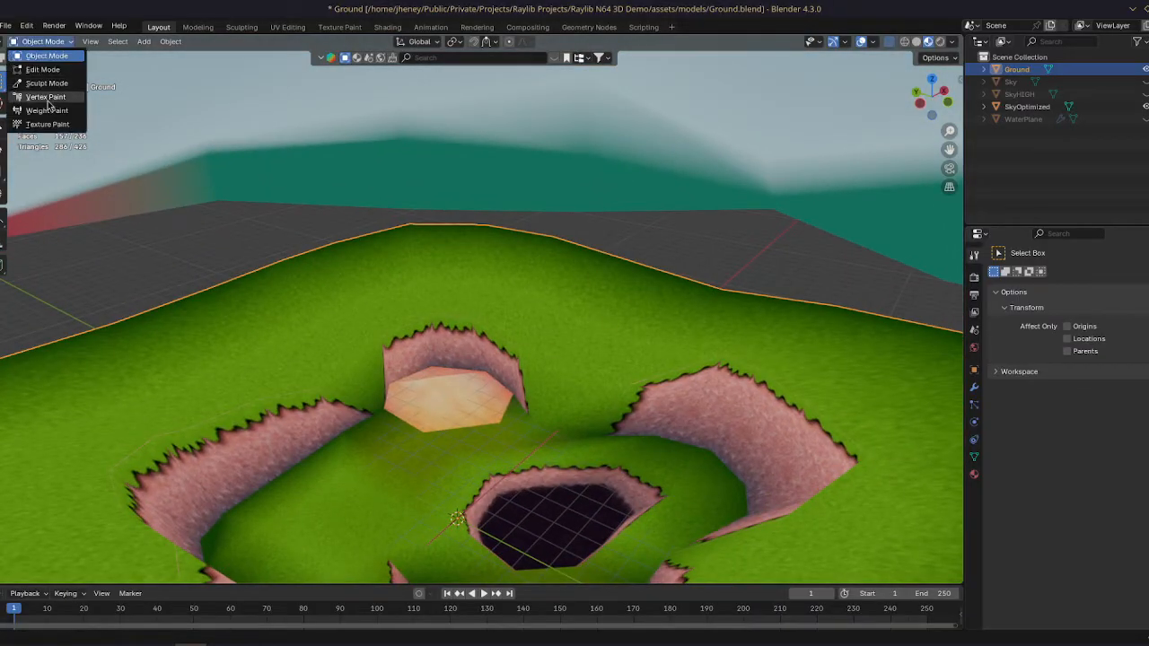
{"action": "left_click", "coordinate": [40, 97]}
{"action": "scroll", "coordinate": [698, 207], "scroll_direction": "up", "scroll_amount": 6}
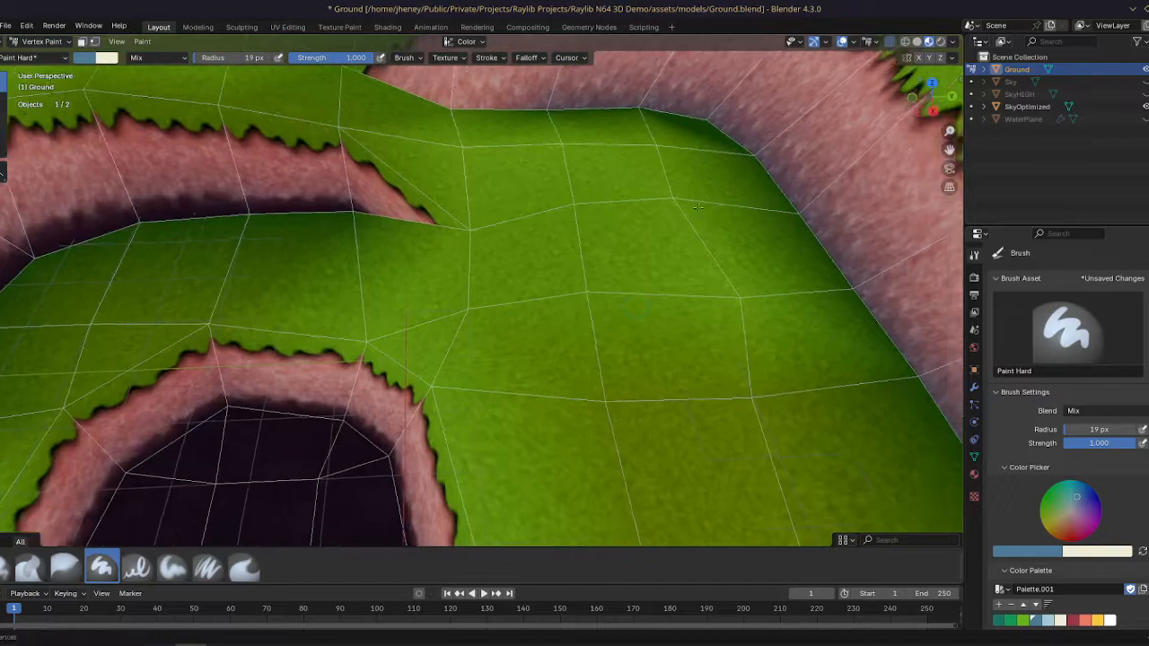
{"action": "left_click_drag", "start_coordinate": [697, 208], "coordinate": [415, 335]}
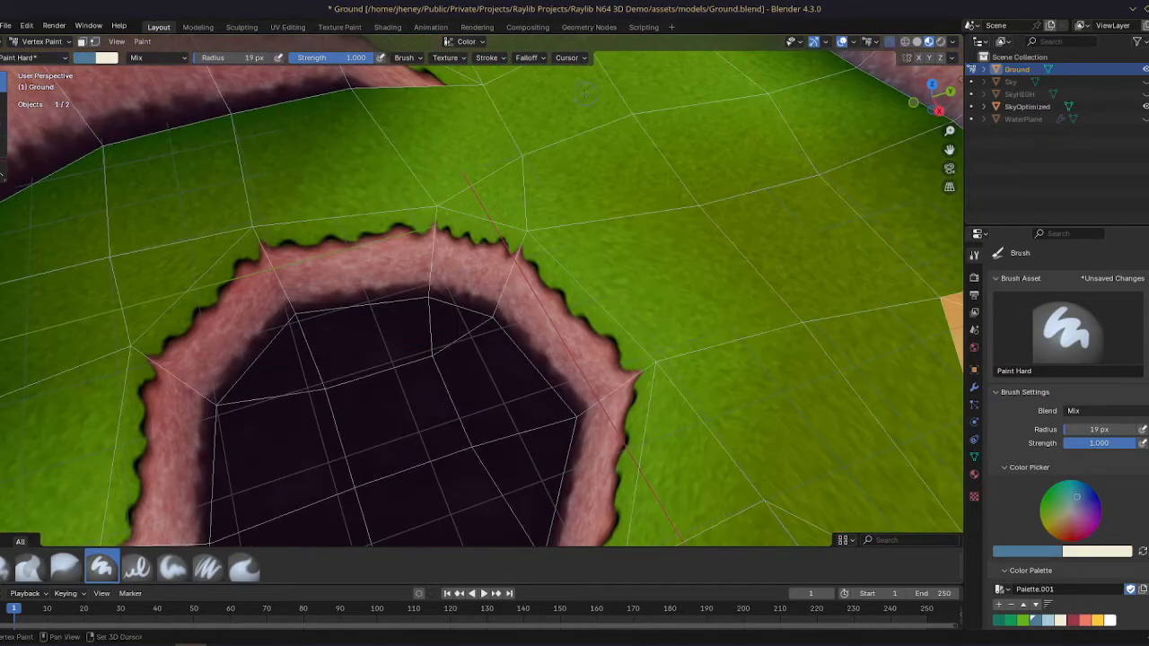
{"action": "left_click_drag", "start_coordinate": [440, 230], "coordinate": [573, 234]}
{"action": "key", "text": "ctrl+z"}
{"action": "scroll", "coordinate": [414, 315], "scroll_direction": "up", "scroll_amount": 2}
{"action": "left_click", "coordinate": [410, 133]}
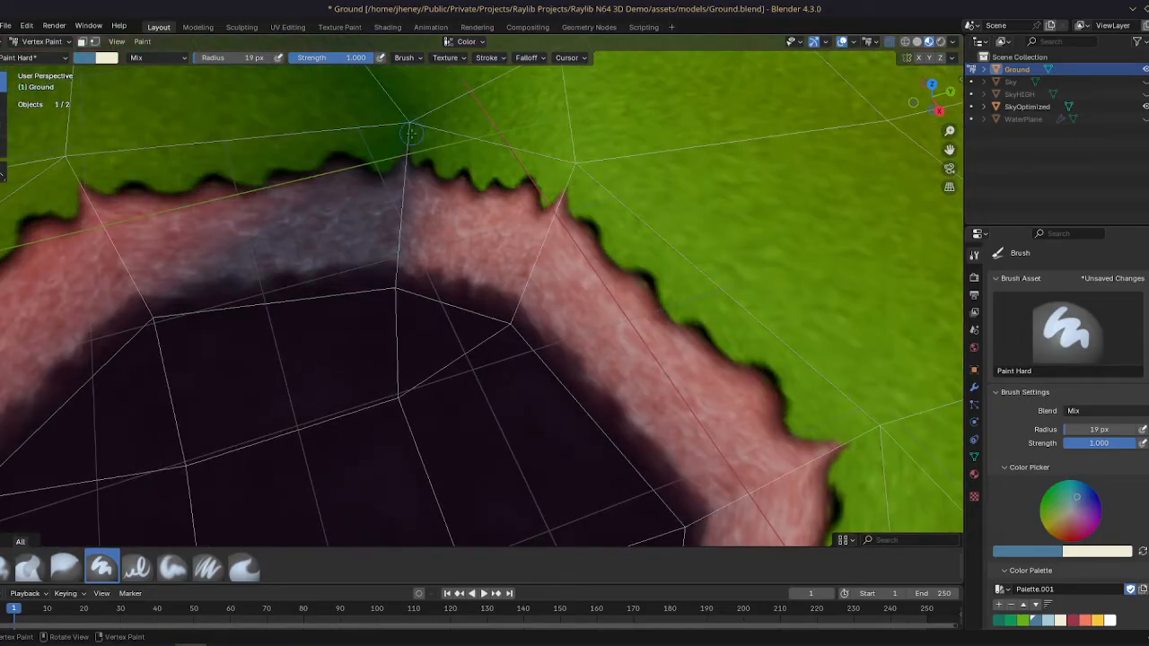
{"action": "key", "text": "ctrl+z"}
{"action": "scroll", "coordinate": [446, 132], "scroll_direction": "down", "scroll_amount": 3}
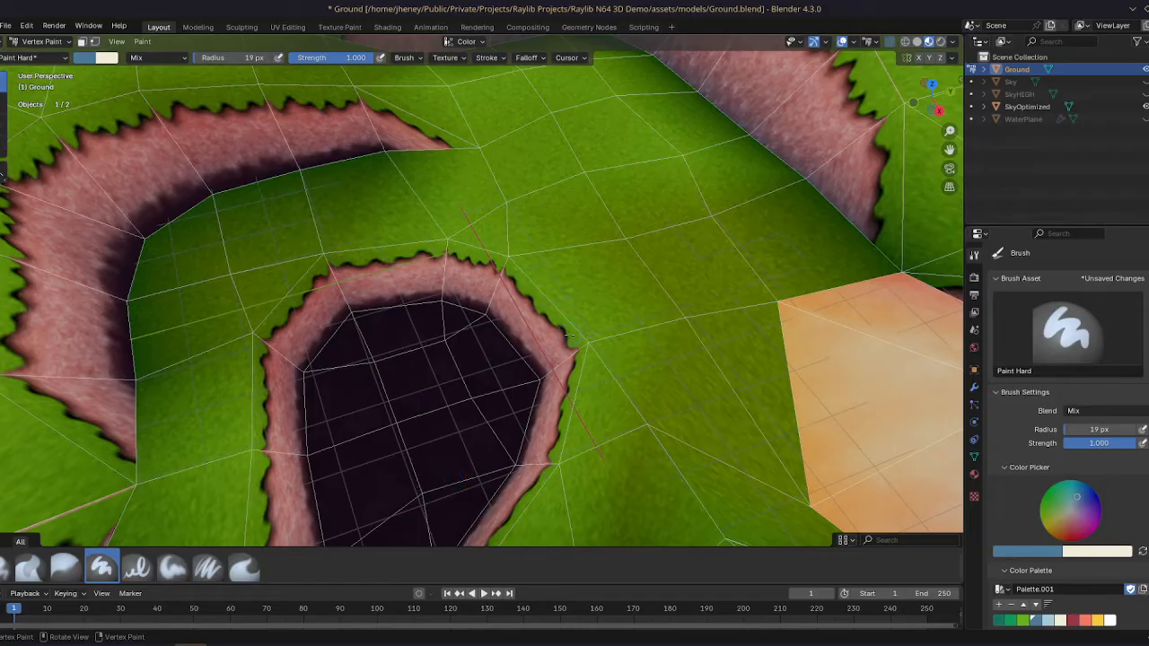
{"action": "left_click_drag", "start_coordinate": [592, 366], "coordinate": [509, 420]}
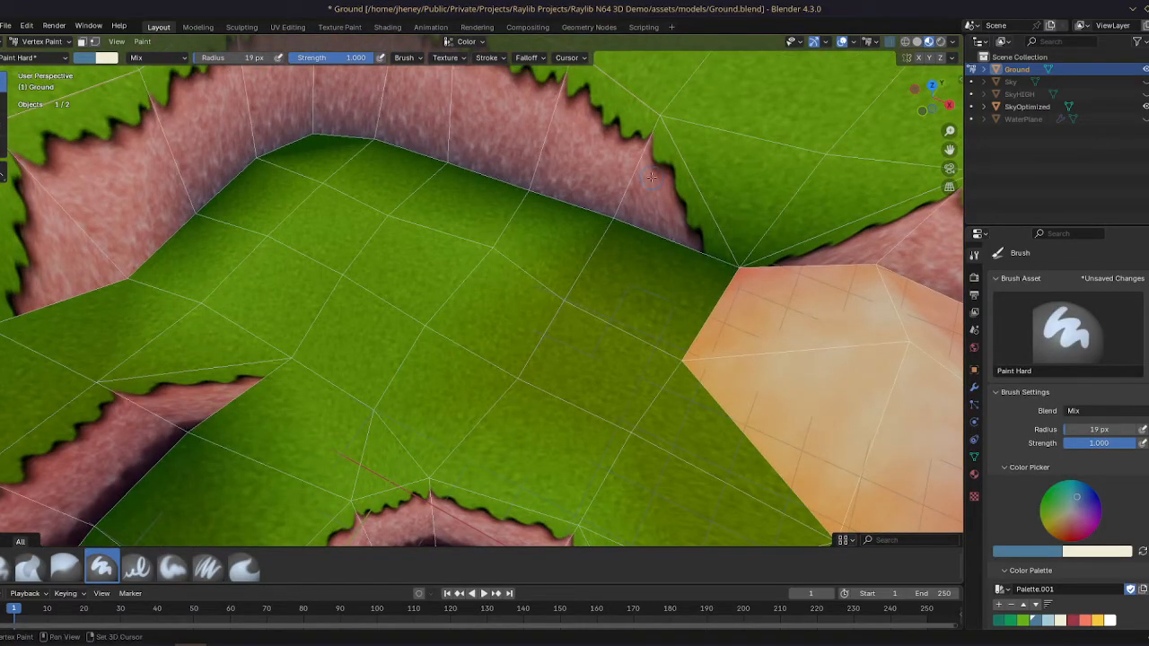
{"action": "scroll", "coordinate": [652, 177], "scroll_direction": "down", "scroll_amount": 3}
{"action": "mouse_move", "coordinate": [652, 177]}
{"action": "left_mouse_down"}
{"action": "mouse_move", "coordinate": [621, 274]}
{"action": "mouse_move", "coordinate": [521, 202]}
{"action": "left_mouse_up"}
{"action": "left_click", "coordinate": [38, 42]}
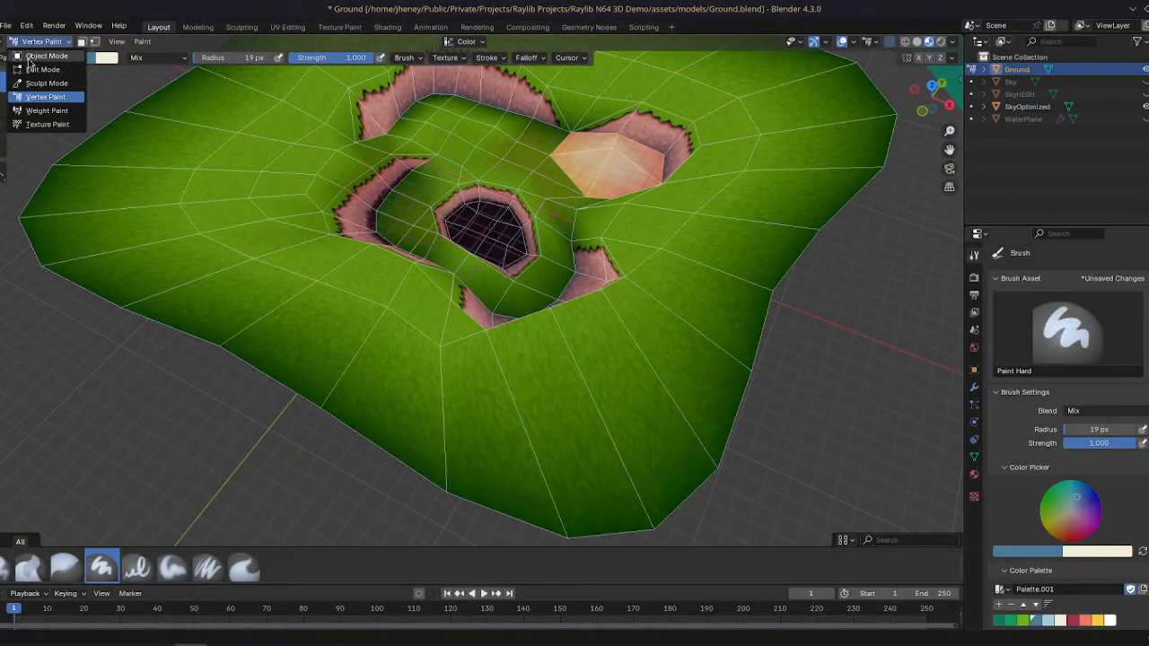
{"action": "left_click", "coordinate": [31, 57]}
Examine the shading across the whole Ground terrain from low and overhead viewpoints.
{"action": "left_click_drag", "start_coordinate": [324, 229], "coordinate": [298, 246]}
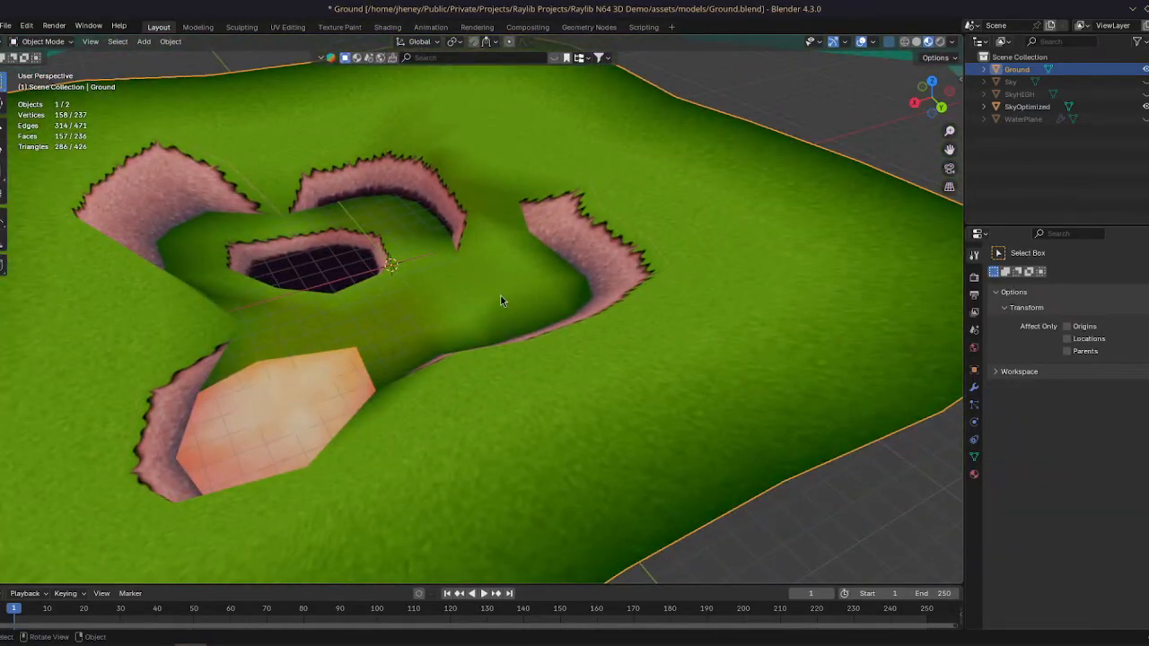
{"action": "scroll", "coordinate": [632, 406], "scroll_direction": "up", "scroll_amount": 4}
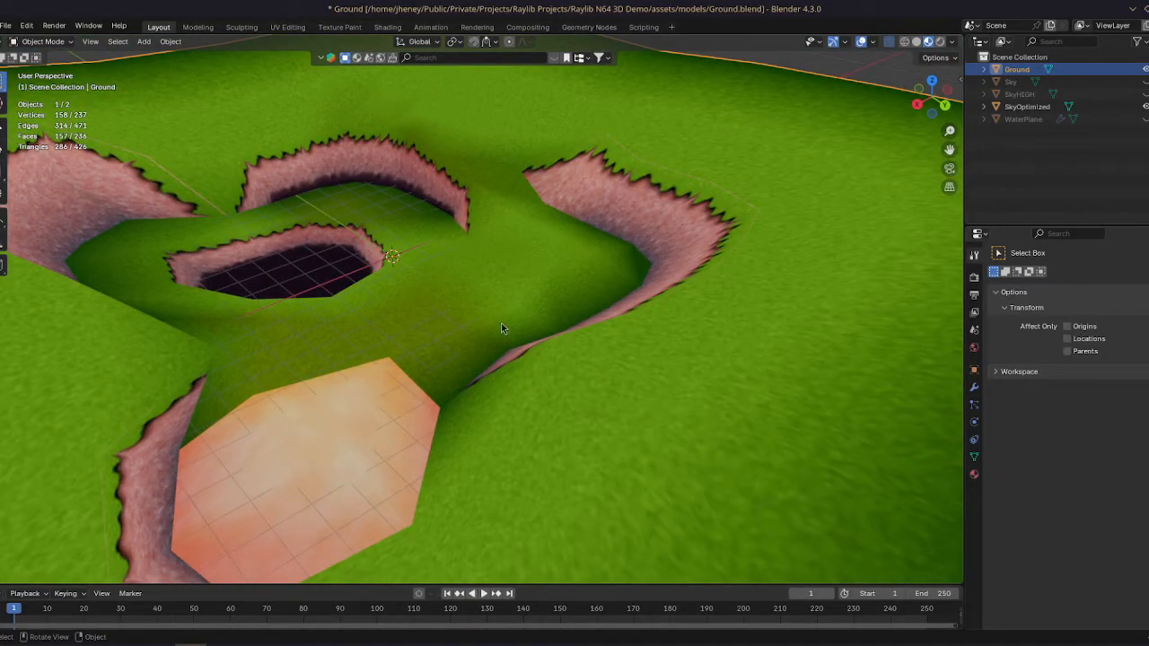
{"action": "scroll", "coordinate": [646, 292], "scroll_direction": "down", "scroll_amount": 3}
{"action": "left_click_drag", "start_coordinate": [677, 359], "coordinate": [633, 436]}
{"action": "left_click_drag", "start_coordinate": [758, 404], "coordinate": [585, 526]}
{"action": "left_click_drag", "start_coordinate": [150, 110], "coordinate": [368, 270]}
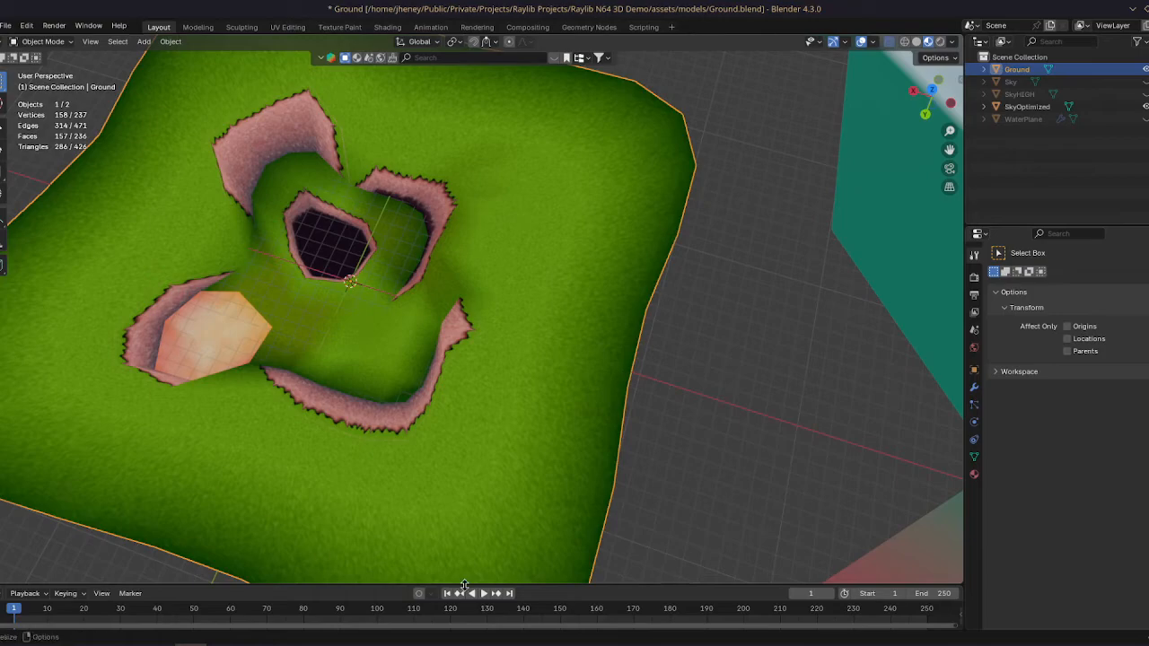
Open Ground's color attributes, view the options for adding one without creating it, and save the file.
{"action": "right_click", "coordinate": [589, 433]}
{"action": "left_click", "coordinate": [974, 473]}
{"action": "left_click", "coordinate": [974, 456]}
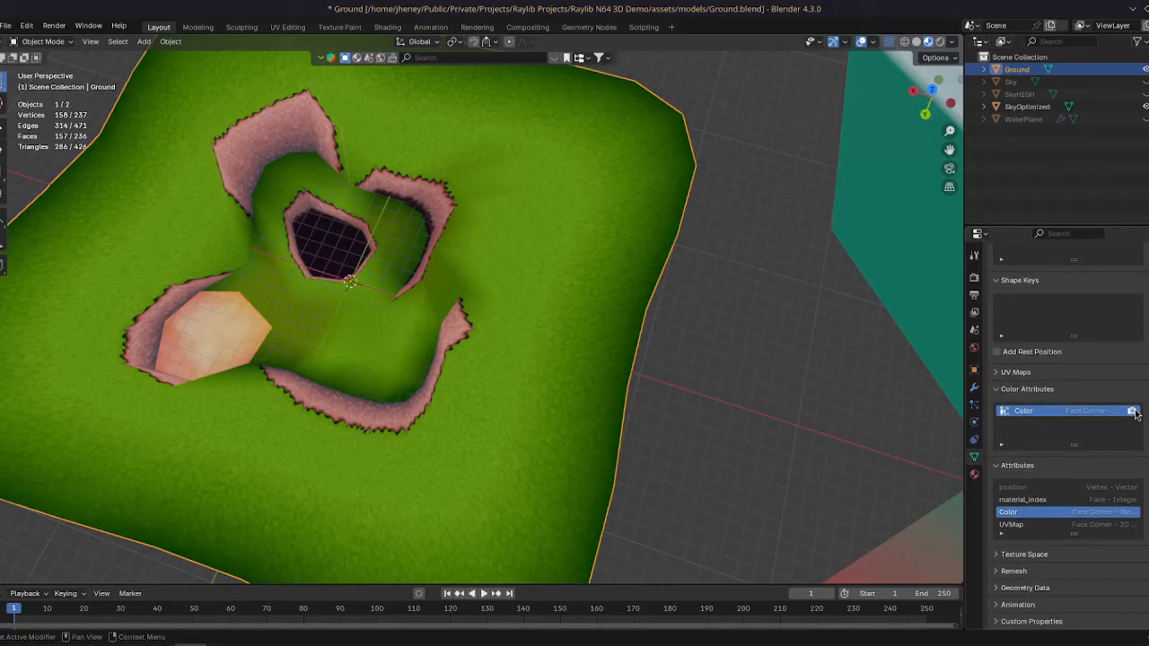
{"action": "left_click", "coordinate": [1134, 412]}
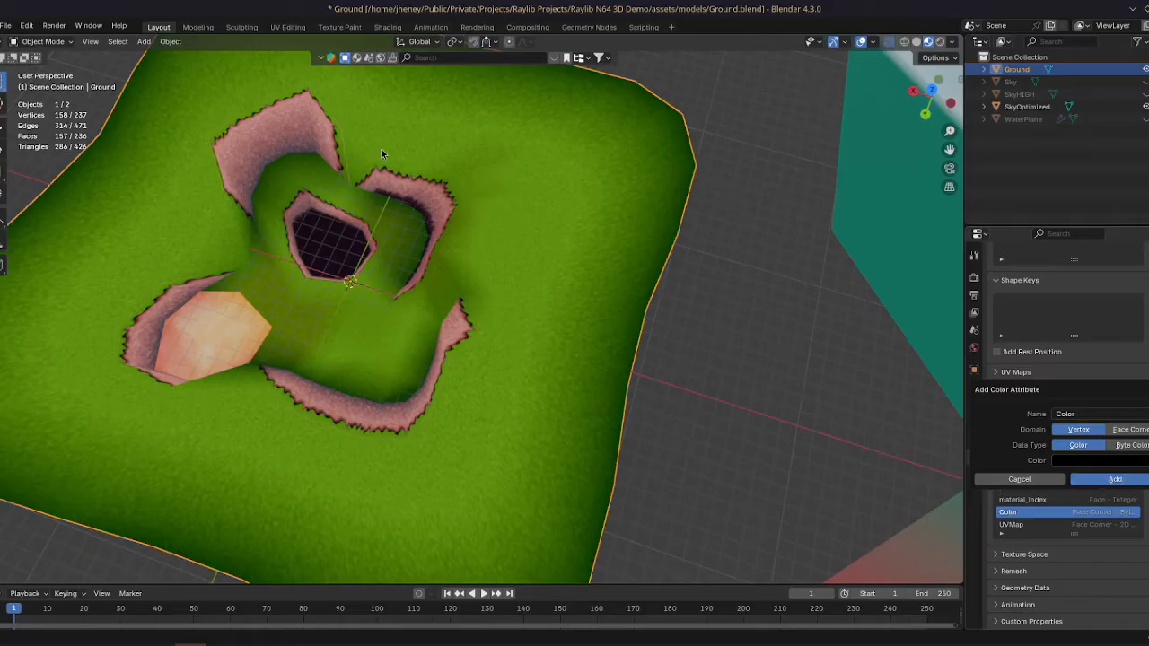
{"action": "left_click", "coordinate": [1019, 479]}
{"action": "key", "text": "ctrl+s"}
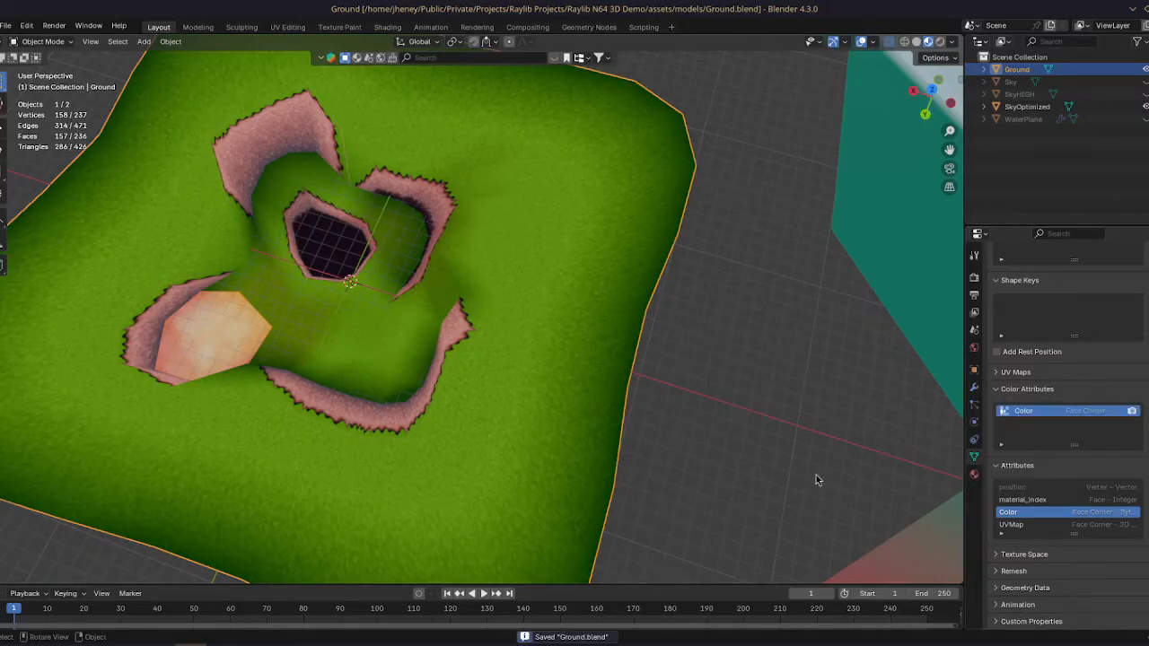
Try adding a color attribute with Vertex domain and Color data type to Ground, and undo it.
{"action": "left_click", "coordinate": [1144, 411]}
{"action": "left_click", "coordinate": [1109, 477]}
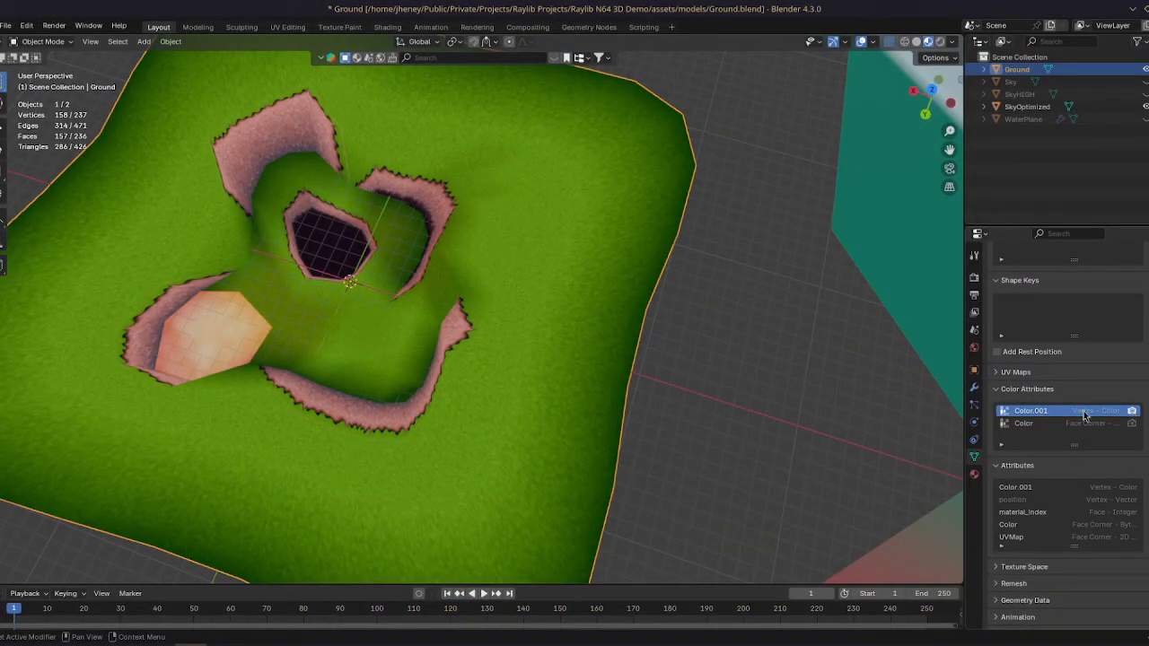
{"action": "key", "text": "ctrl+z"}
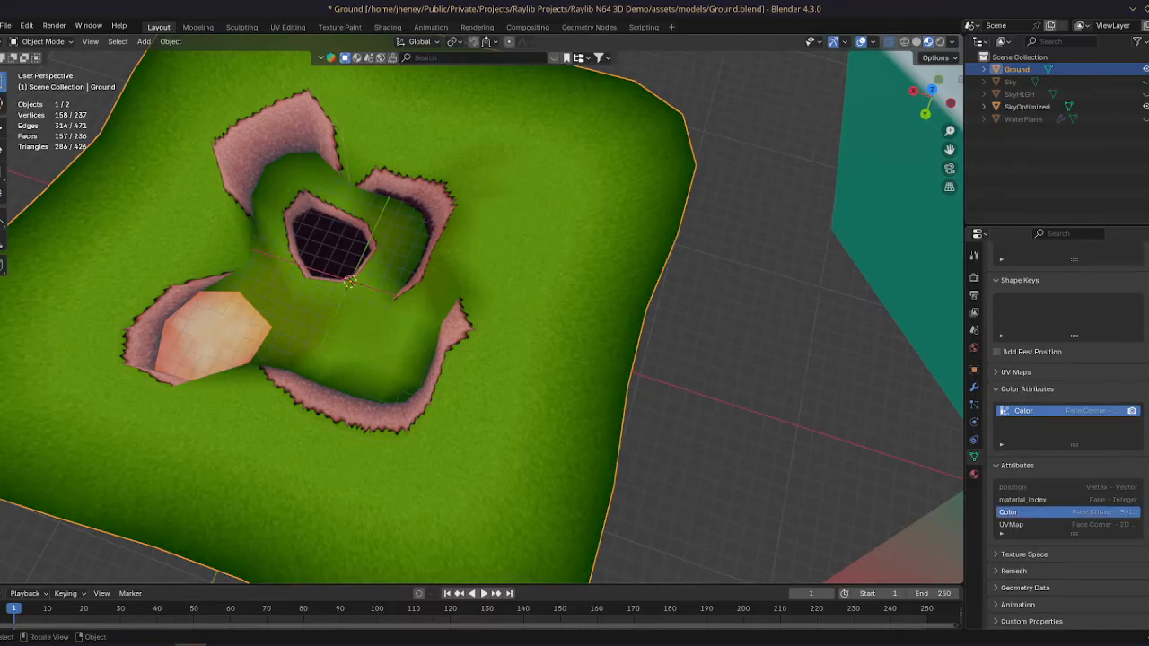
{"action": "left_click_drag", "start_coordinate": [340, 235], "coordinate": [543, 357]}
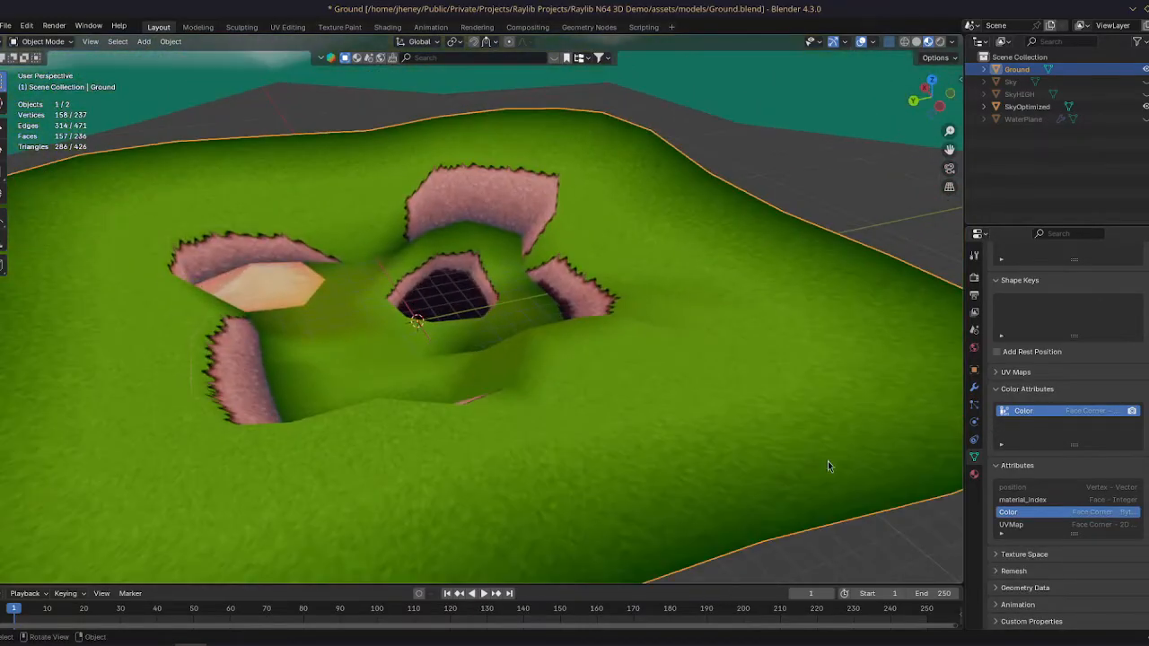
Try renaming Ground's color attribute to Col, and undo the change.
{"action": "double_click", "coordinate": [1027, 411]}
{"action": "left_click", "coordinate": [516, 269]}
{"action": "left_click", "coordinate": [529, 268]}
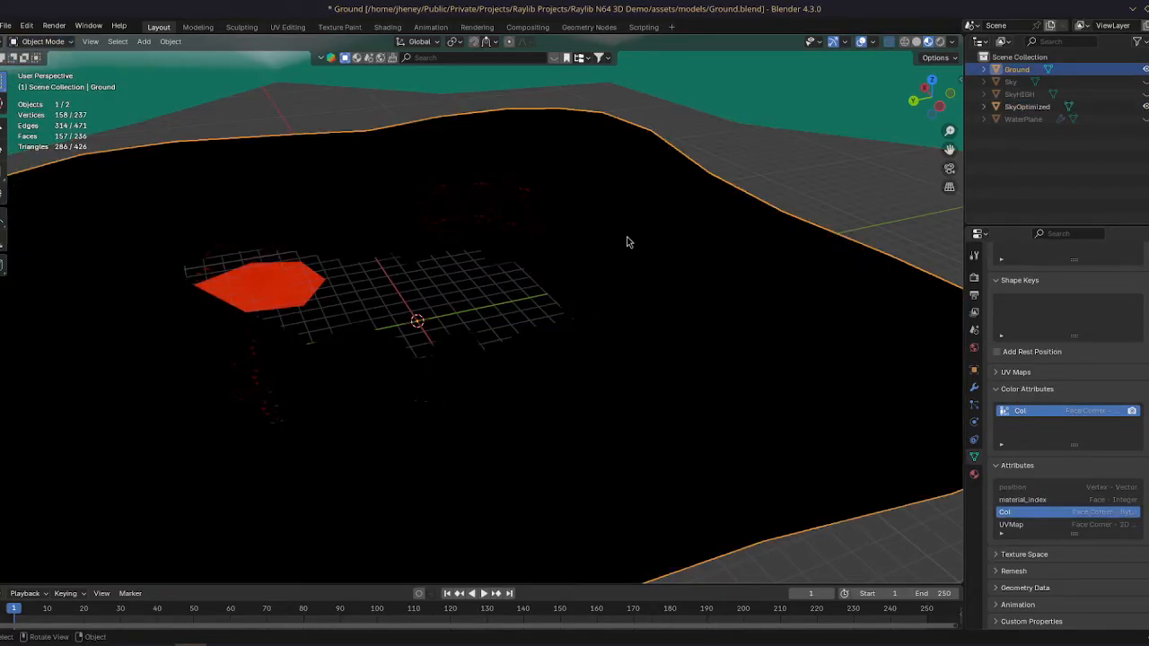
{"action": "left_click", "coordinate": [544, 272]}
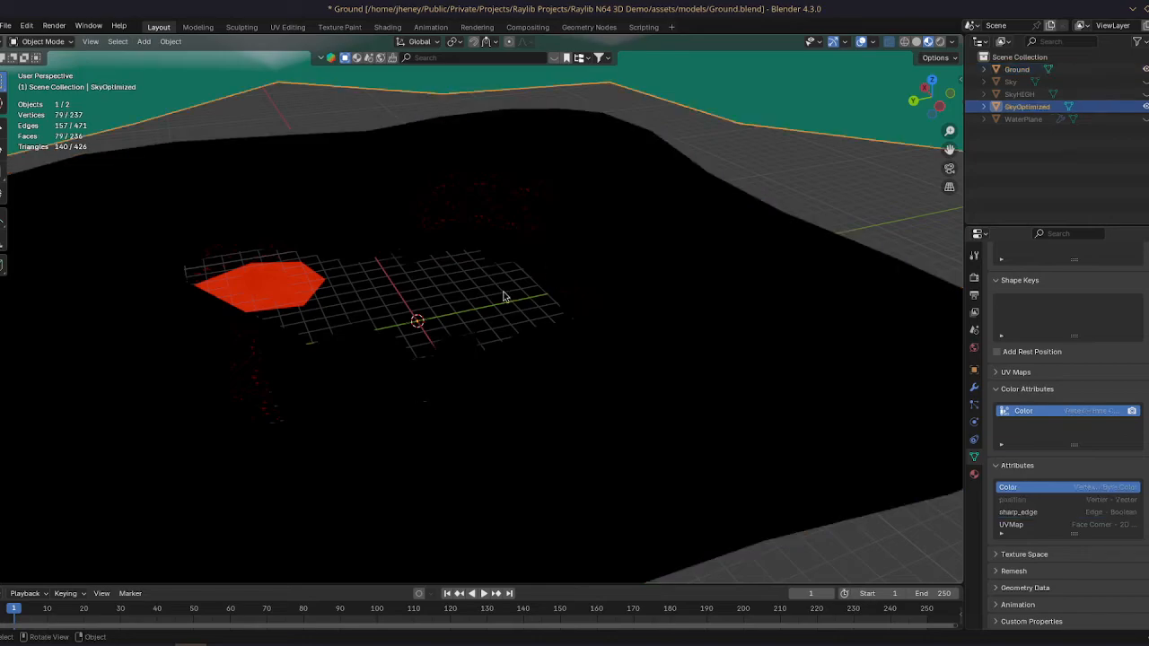
{"action": "left_click", "coordinate": [451, 337]}
{"action": "key", "text": "z"}
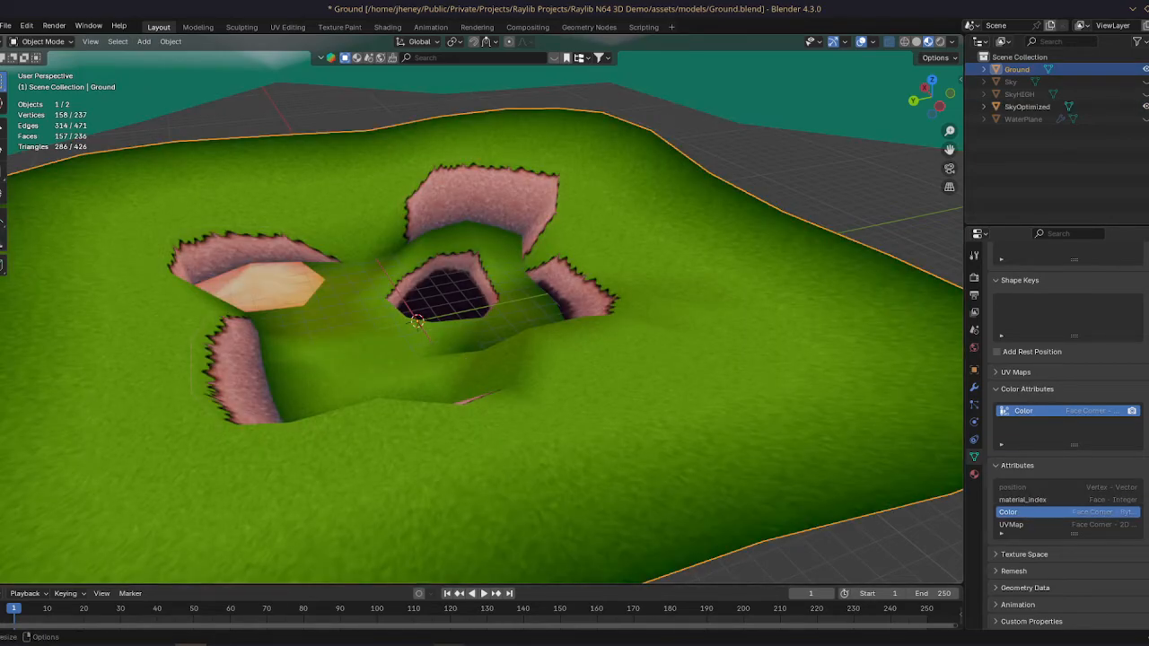
Switch to Kate and read through main.c from model loading and color-material setup to the 3D drawing section.
{"action": "key", "text": "alt+Tab"}
{"action": "left_click", "coordinate": [70, 76]}
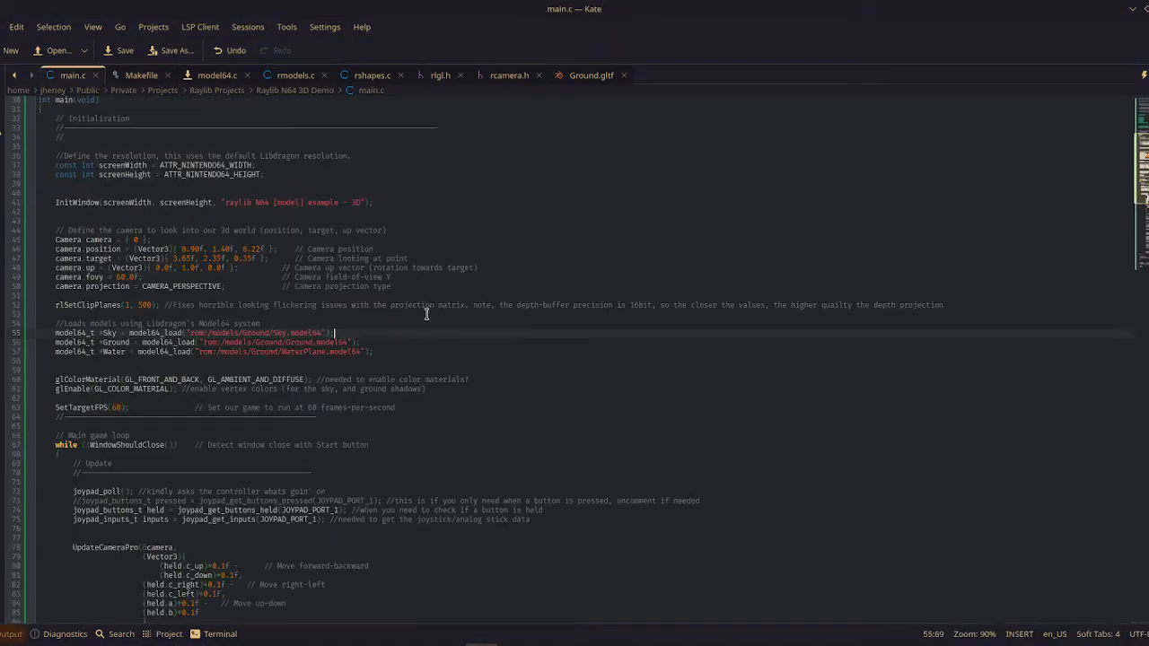
{"action": "scroll", "coordinate": [238, 371], "scroll_direction": "down", "scroll_amount": 5}
{"action": "left_click", "coordinate": [332, 379]}
{"action": "scroll", "coordinate": [326, 350], "scroll_direction": "down", "scroll_amount": 12}
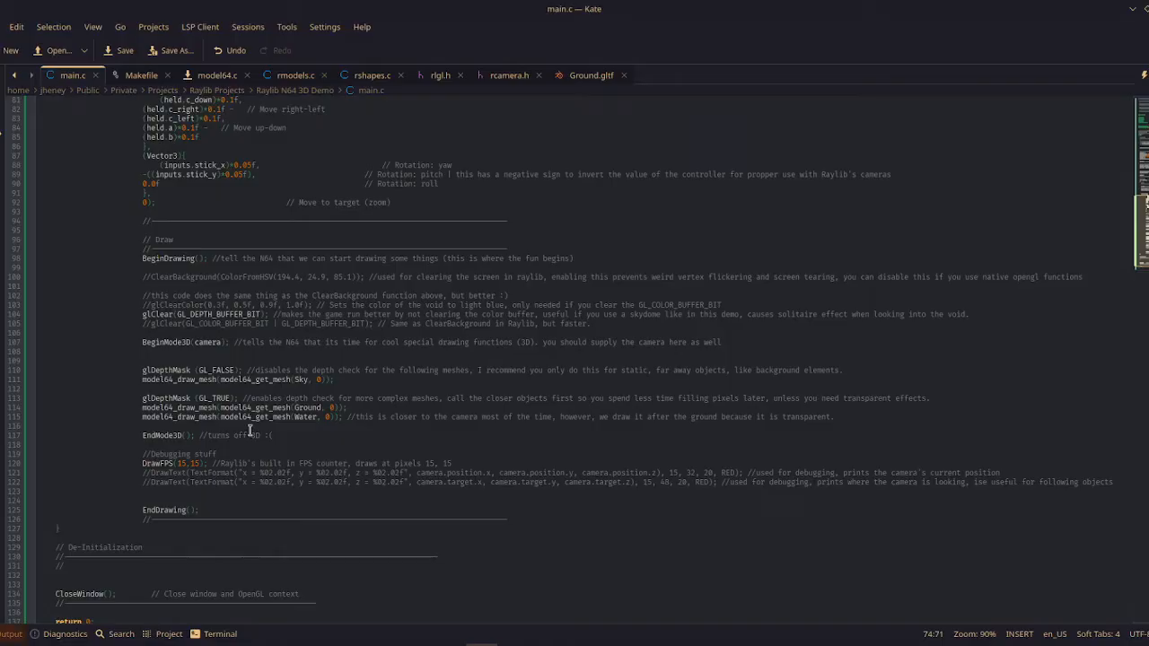
{"action": "scroll", "coordinate": [249, 431], "scroll_direction": "up", "scroll_amount": 1}
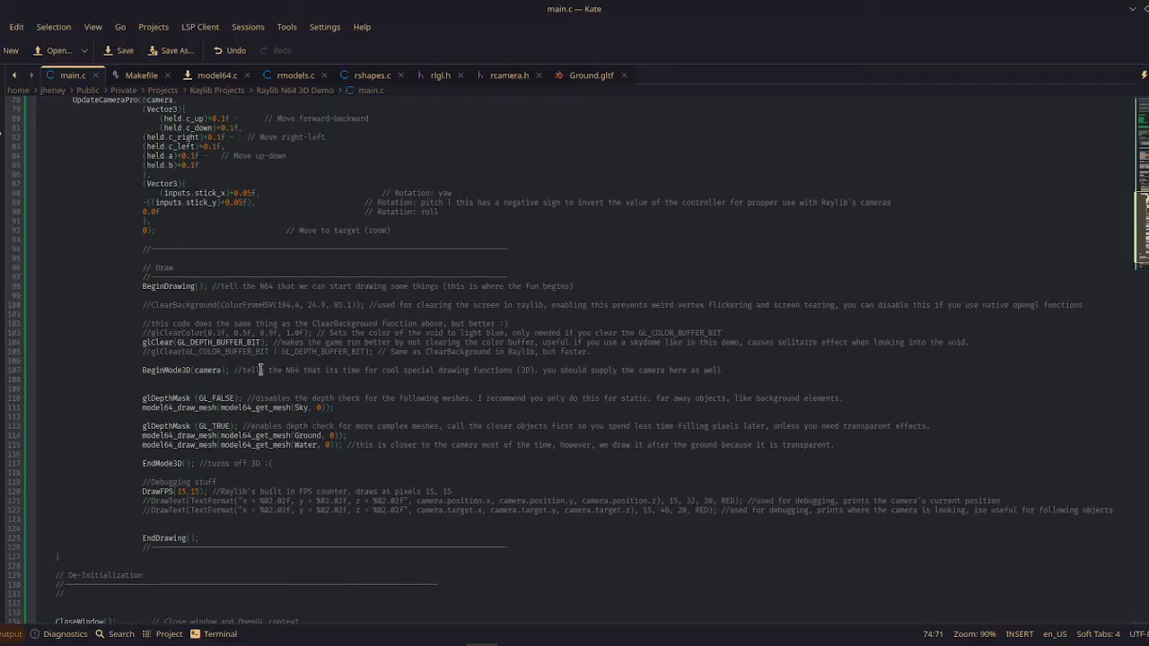
{"action": "left_click", "coordinate": [268, 333]}
{"action": "scroll", "coordinate": [222, 384], "scroll_direction": "down", "scroll_amount": 2}
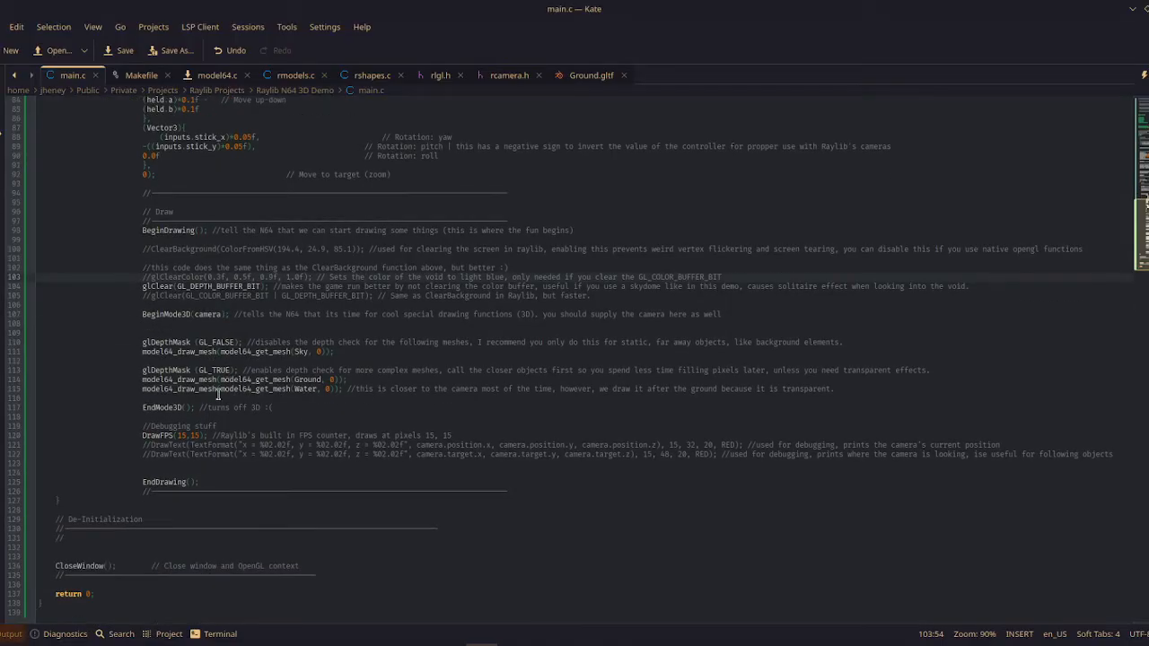
{"action": "scroll", "coordinate": [325, 345], "scroll_direction": "up", "scroll_amount": 16}
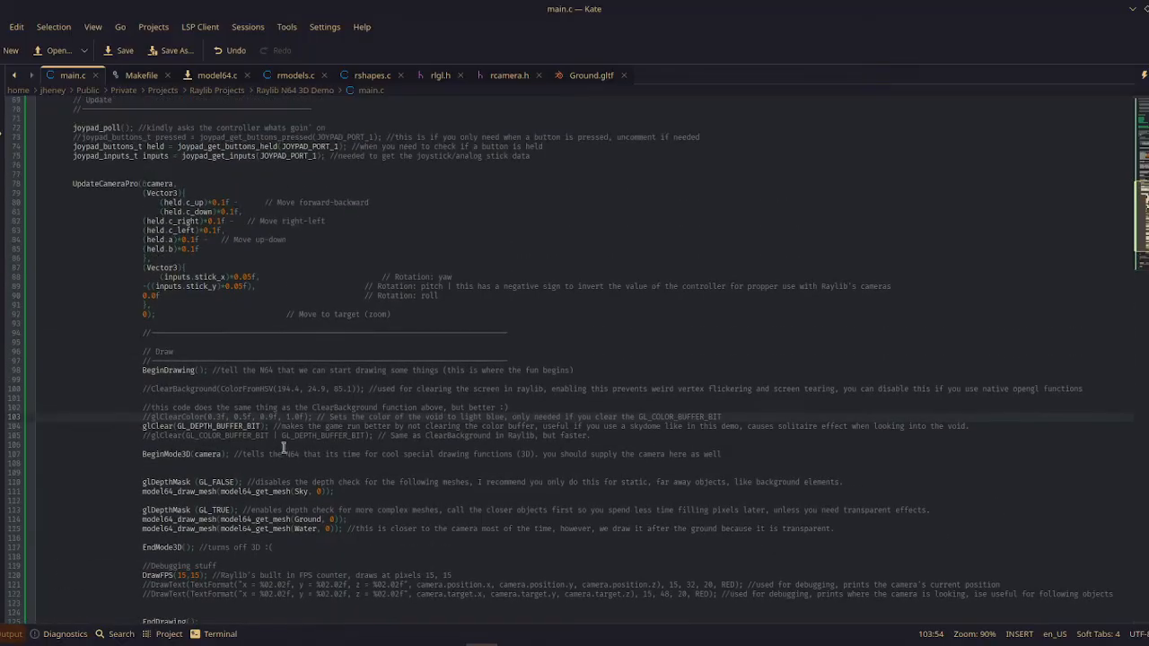
Comment out the glEnable(GL_COLOR_MATERIAL) line in main.c, save the file and rebuild the ROM with make in the terminal.
{"action": "left_click", "coordinate": [42, 333]}
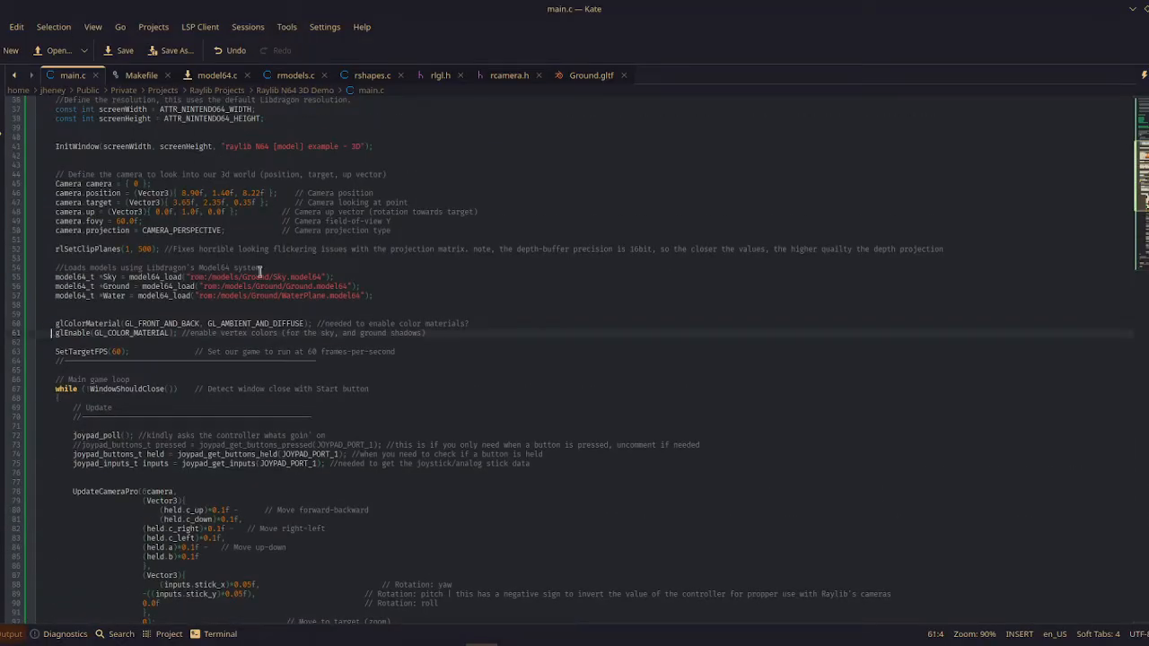
{"action": "type", "text": "//"}
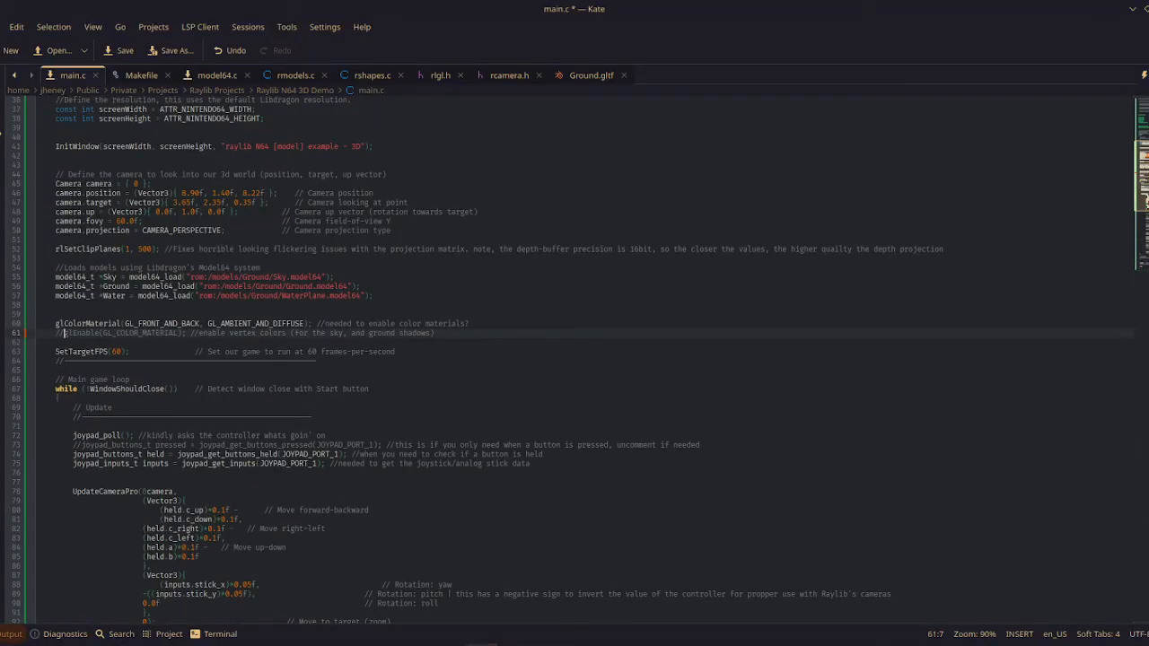
{"action": "key", "text": "ctrl+s"}
{"action": "left_click", "coordinate": [173, 645]}
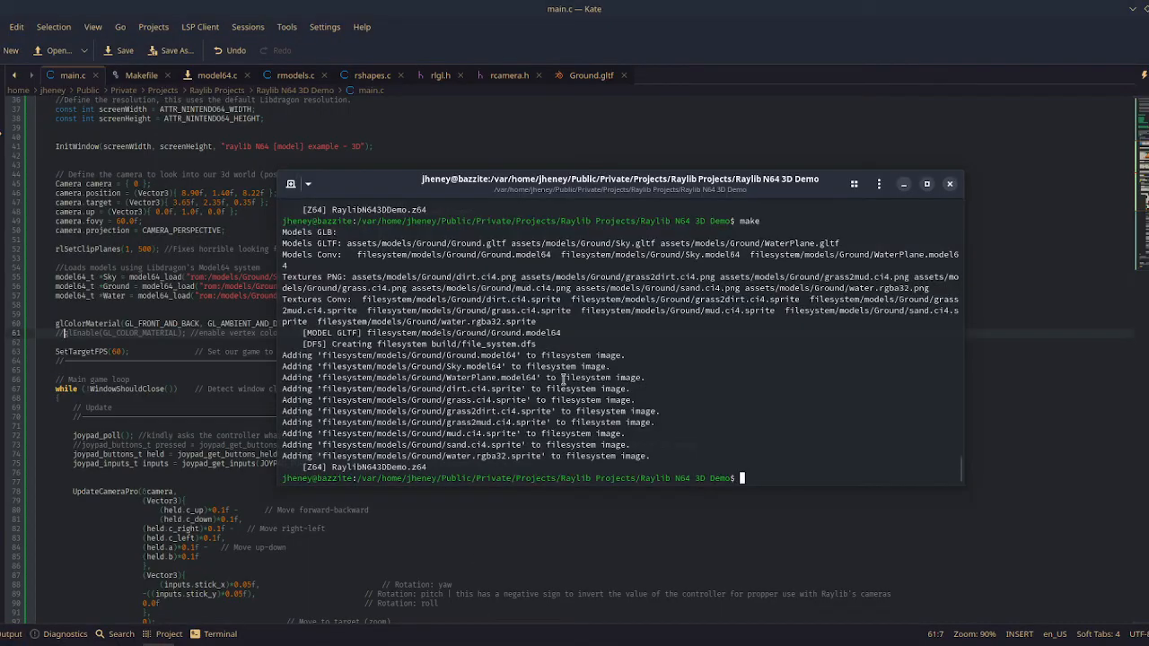
{"action": "key", "text": "Up"}
{"action": "key", "text": "Return"}
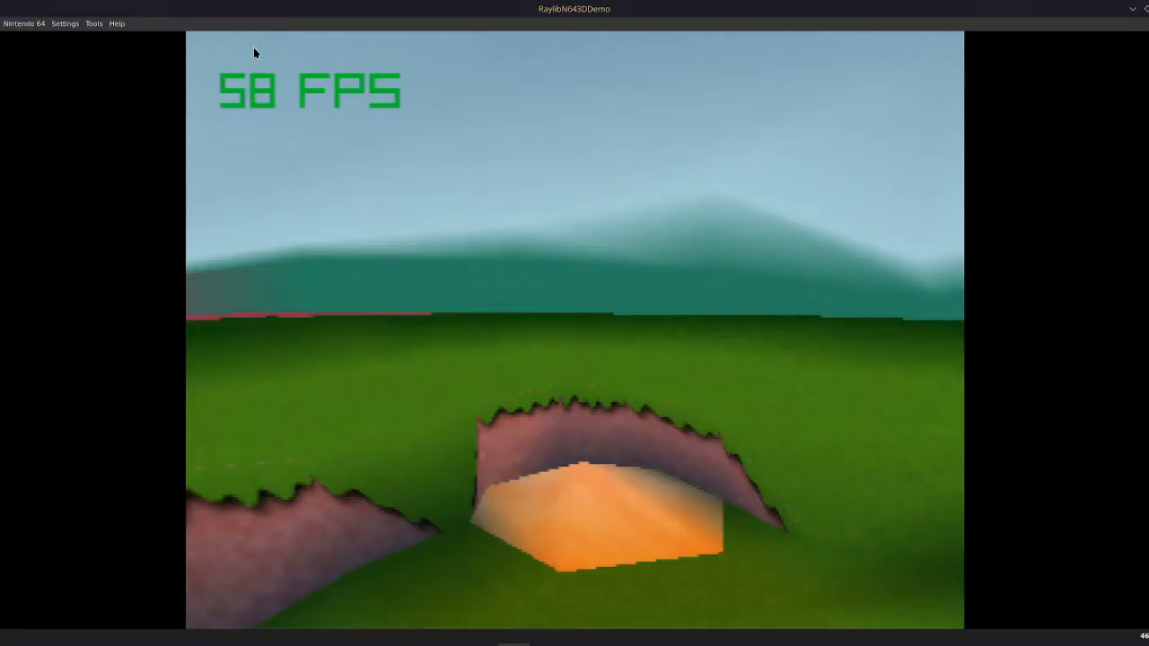
Reload the rebuilt demo from the emulator's recent games and check the terrain's vertex shading.
{"action": "left_click", "coordinate": [1, 23]}
{"action": "mouse_move", "coordinate": [13, 37]}
{"action": "left_click", "coordinate": [143, 37]}
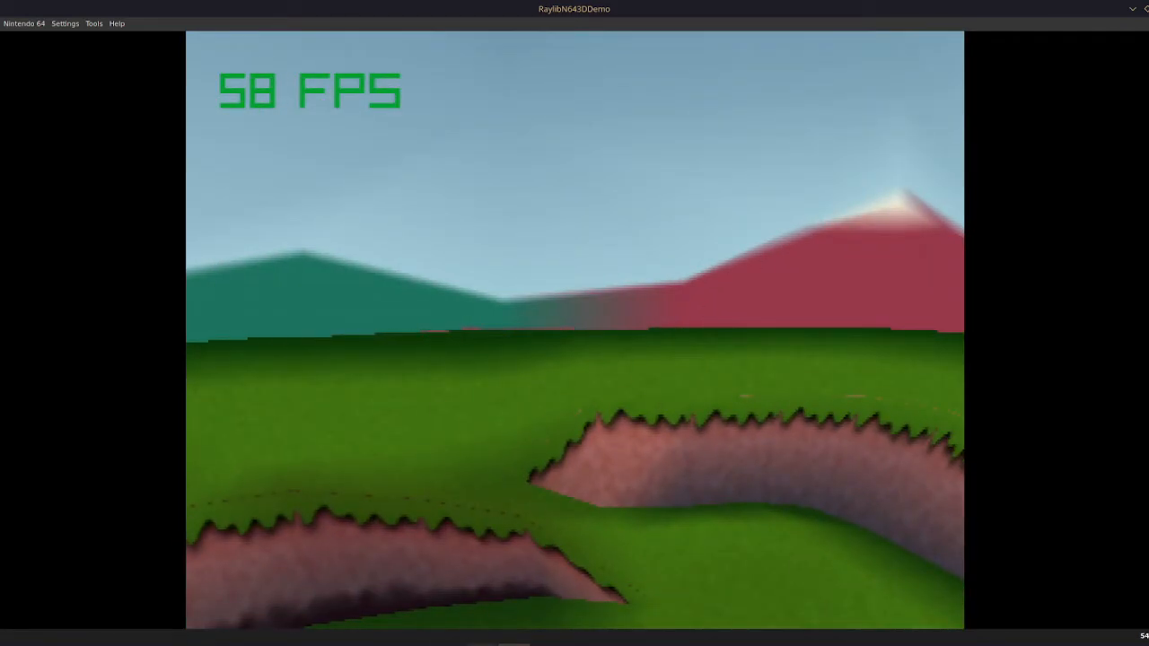
Return to main.c, comment out the glColorMaterial line as well, save, and rebuild the ROM with make.
{"action": "key", "text": "alt+Tab"}
{"action": "left_click", "coordinate": [59, 324]}
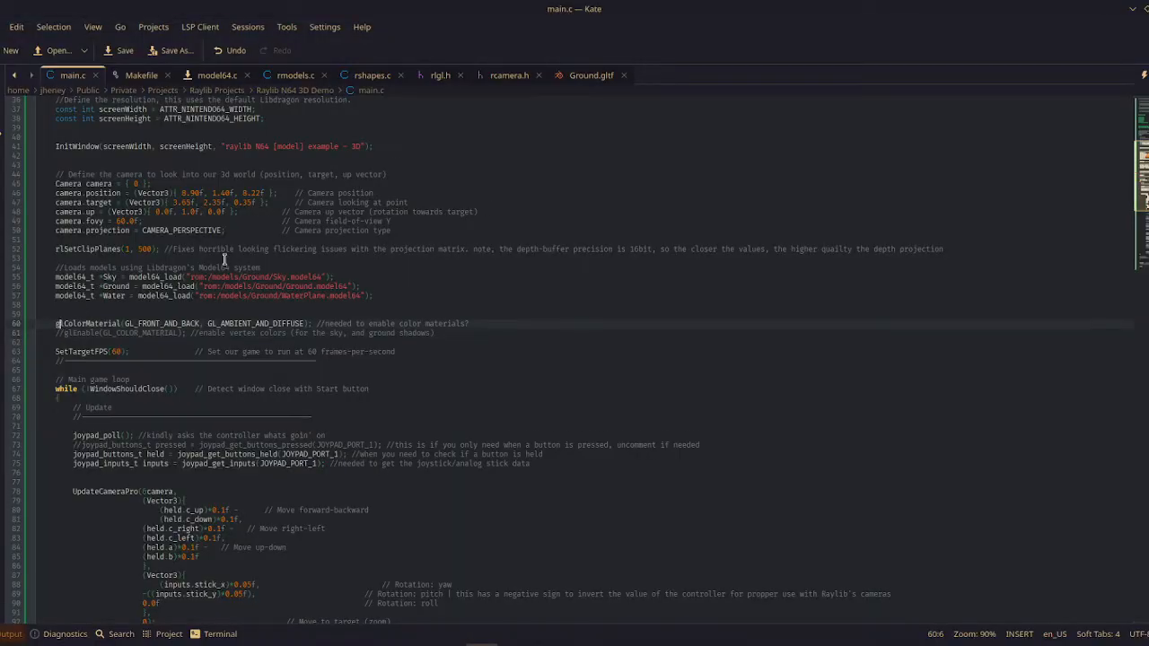
{"action": "type", "text": "//"}
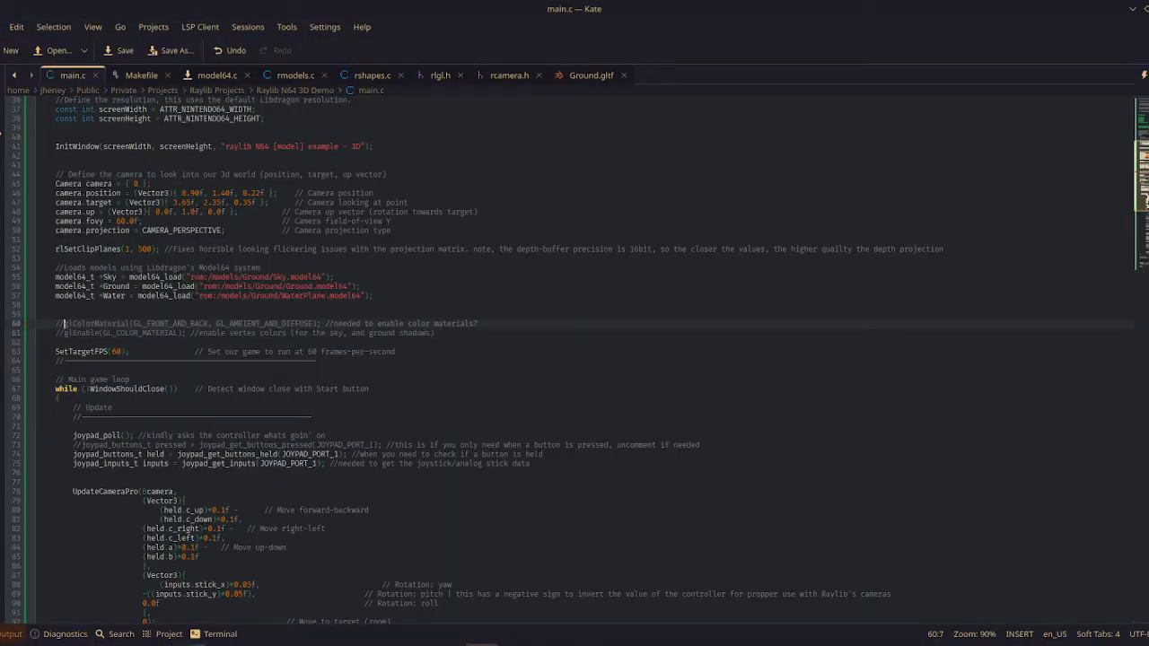
{"action": "left_click", "coordinate": [547, 645]}
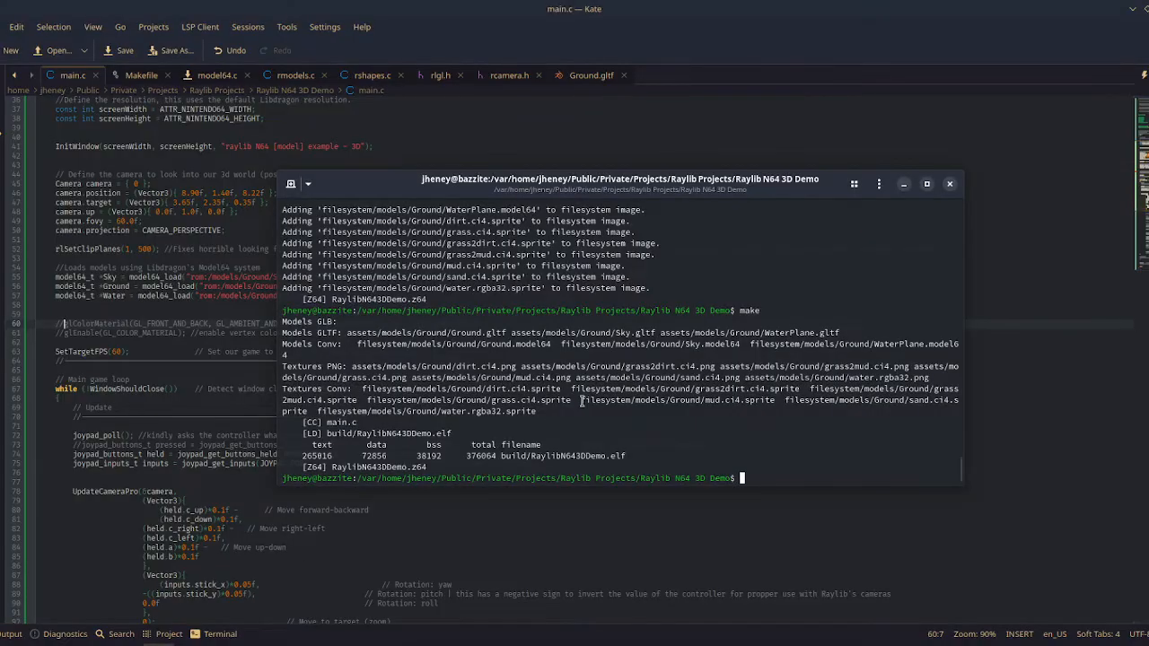
{"action": "key", "text": "Up"}
{"action": "key", "text": "Return"}
Load the new build in the emulator and inspect the shading of the ground, cliffs and pond.
{"action": "left_click", "coordinate": [514, 645]}
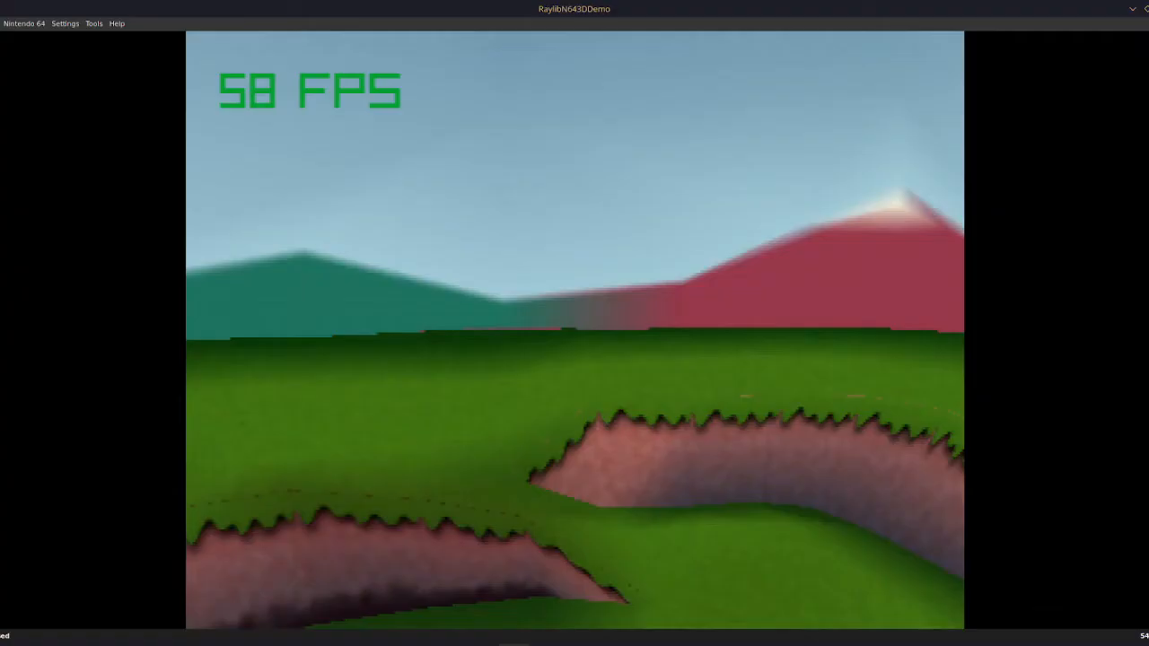
{"action": "left_click", "coordinate": [24, 24]}
{"action": "left_click", "coordinate": [135, 41]}
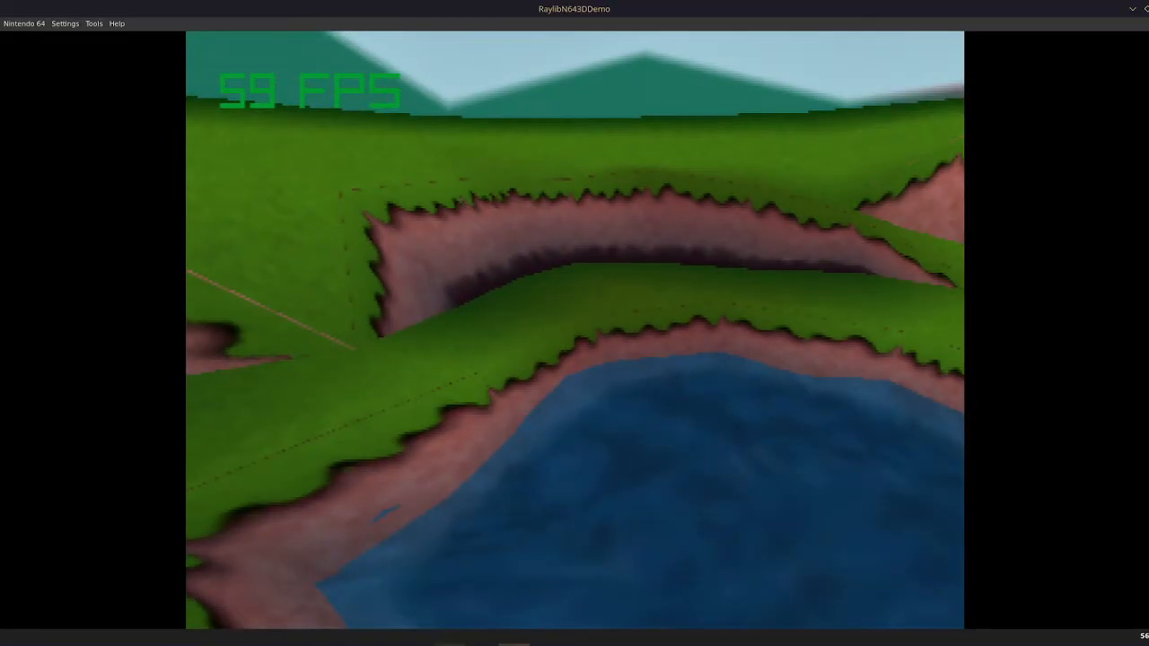
Return to main.c in Kate and review the mesh drawing calls, main loop and initialization code.
{"action": "key", "text": "alt+Tab"}
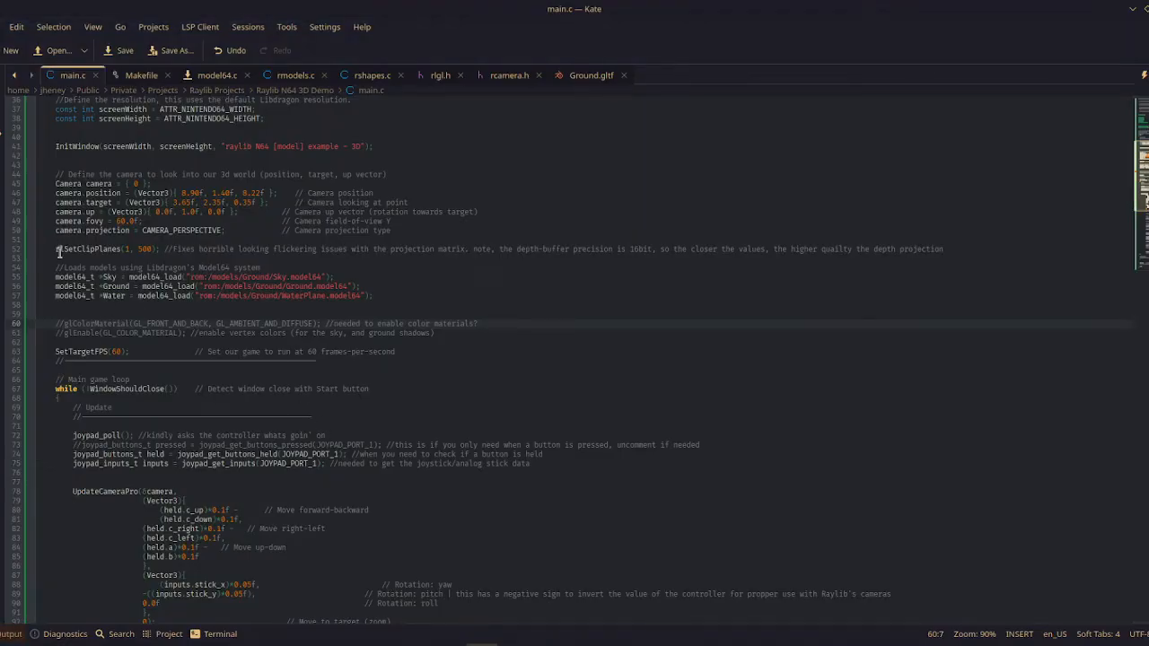
{"action": "scroll", "coordinate": [89, 256], "scroll_direction": "up", "scroll_amount": 2}
{"action": "scroll", "coordinate": [96, 199], "scroll_direction": "down", "scroll_amount": 13}
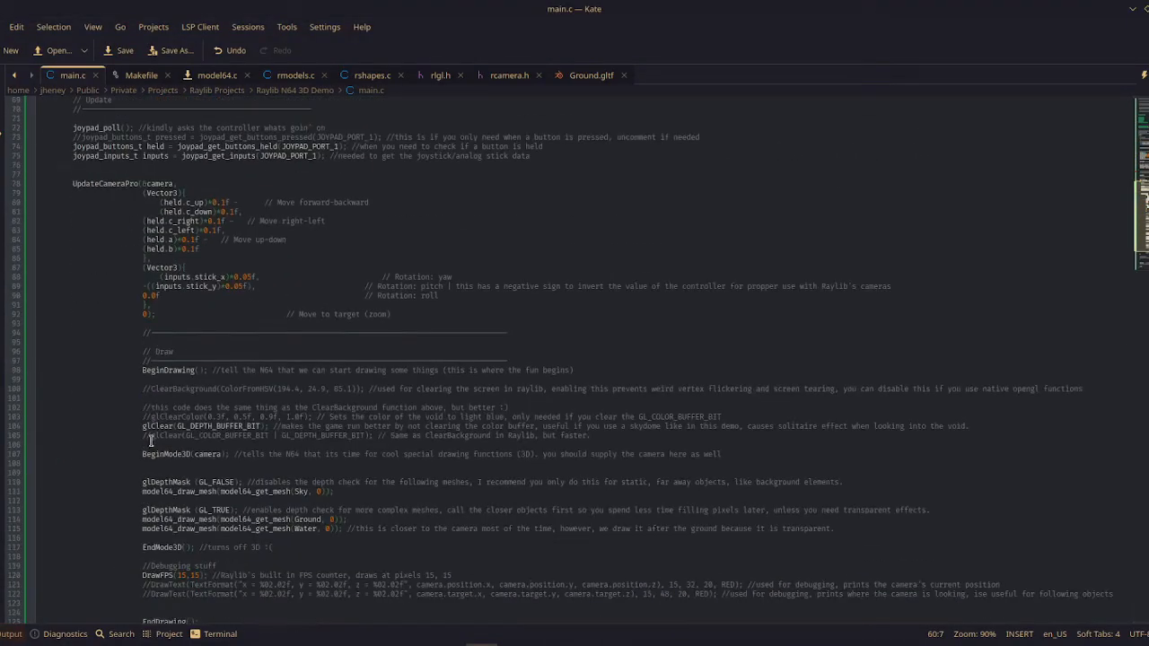
{"action": "scroll", "coordinate": [151, 441], "scroll_direction": "down", "scroll_amount": 5}
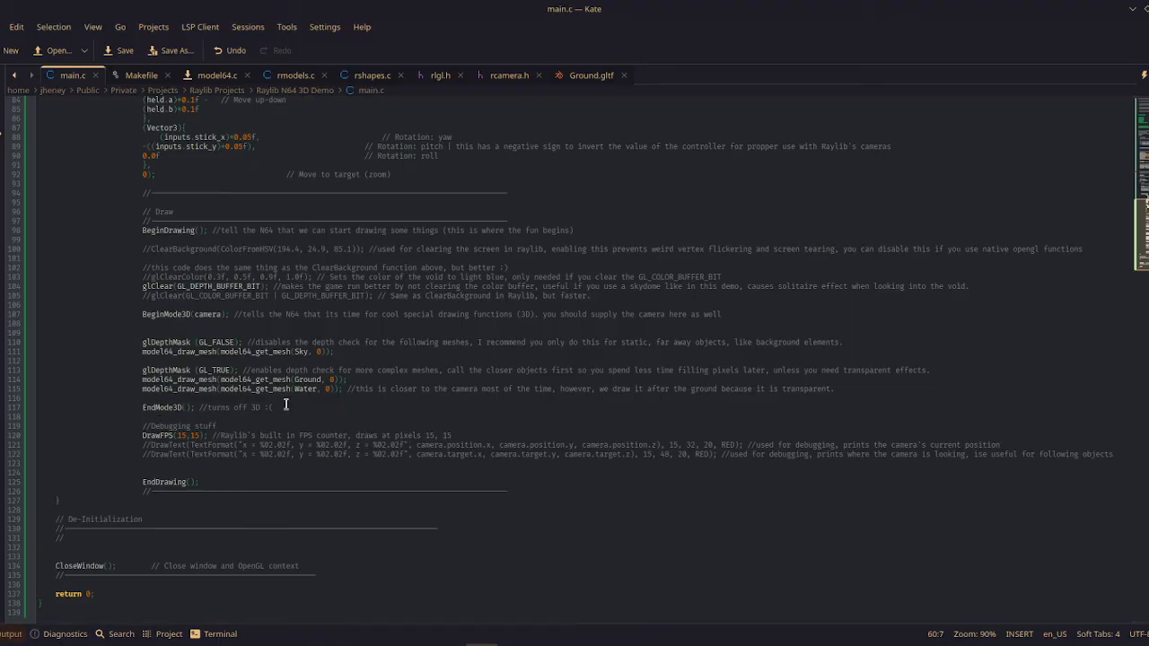
{"action": "scroll", "coordinate": [274, 384], "scroll_direction": "up", "scroll_amount": 6}
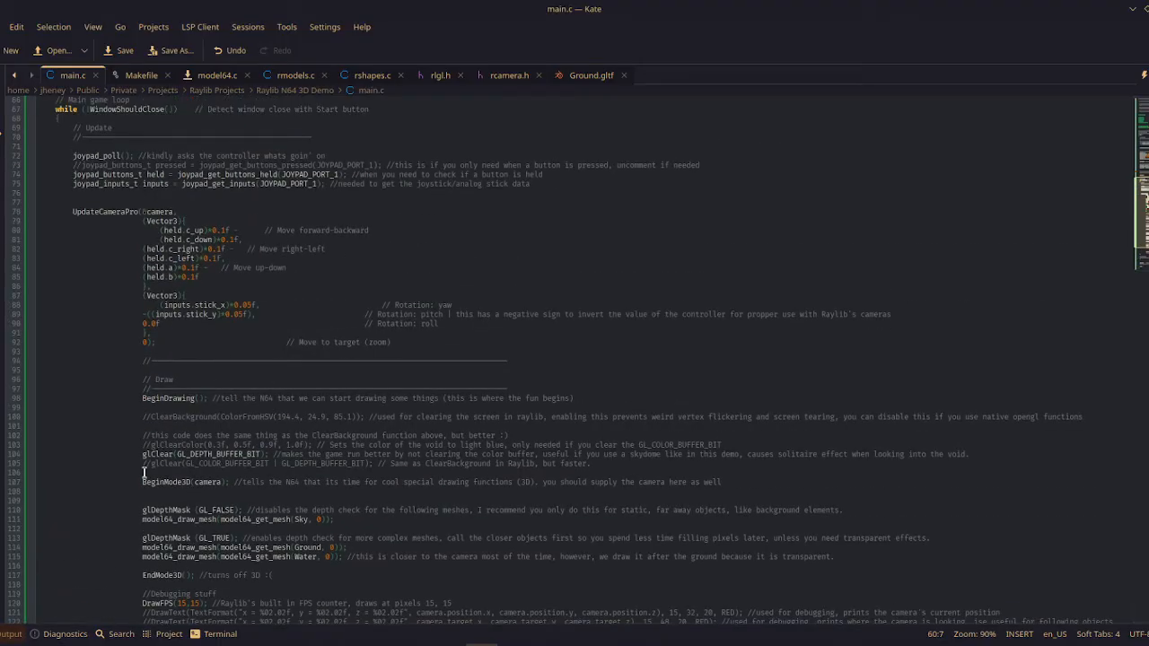
{"action": "left_click_drag", "start_coordinate": [140, 558], "coordinate": [40, 549]}
{"action": "double_click", "coordinate": [180, 548]}
{"action": "left_click", "coordinate": [351, 501]}
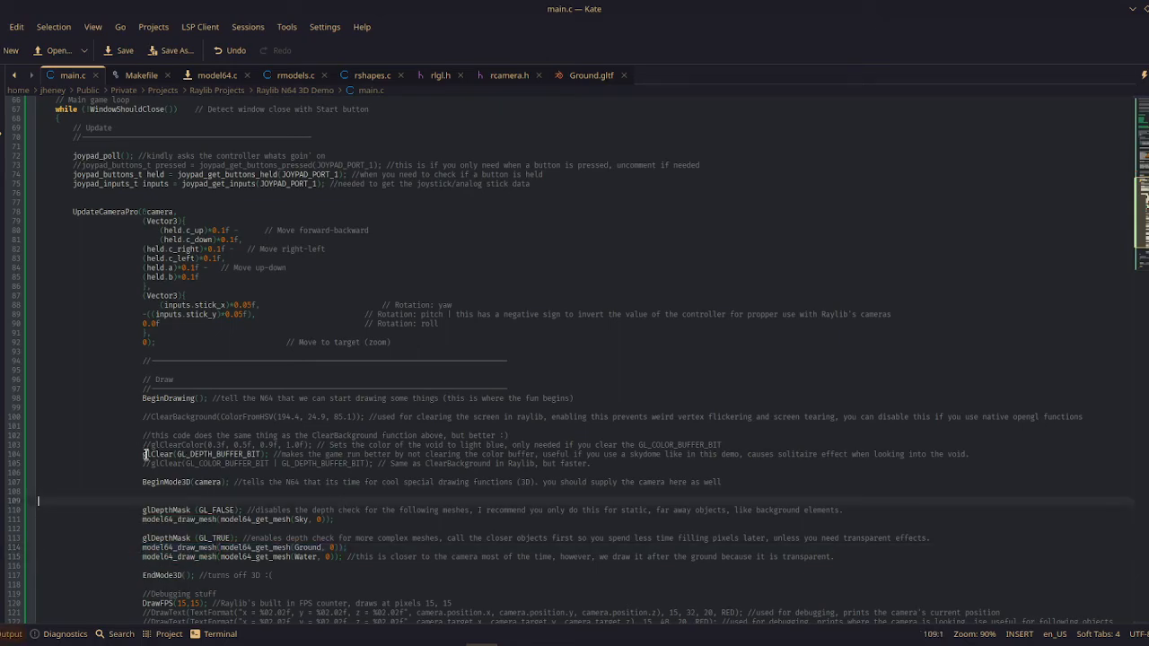
{"action": "scroll", "coordinate": [227, 336], "scroll_direction": "up", "scroll_amount": 8}
{"action": "scroll", "coordinate": [191, 443], "scroll_direction": "up", "scroll_amount": 2}
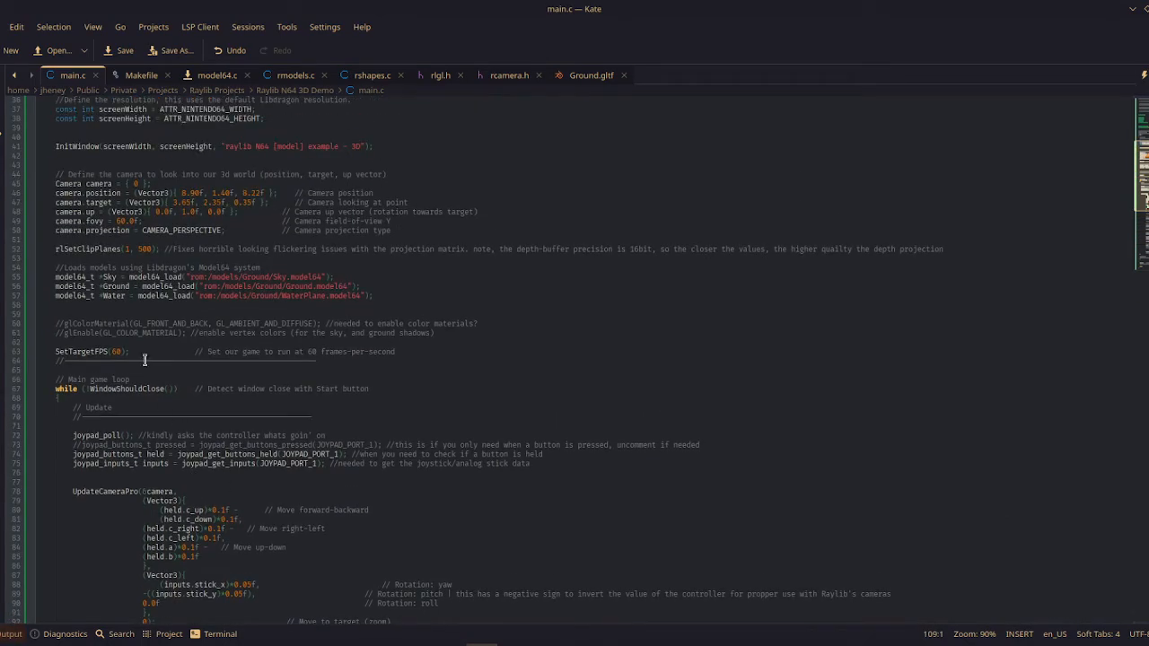
{"action": "scroll", "coordinate": [139, 349], "scroll_direction": "up", "scroll_amount": 4}
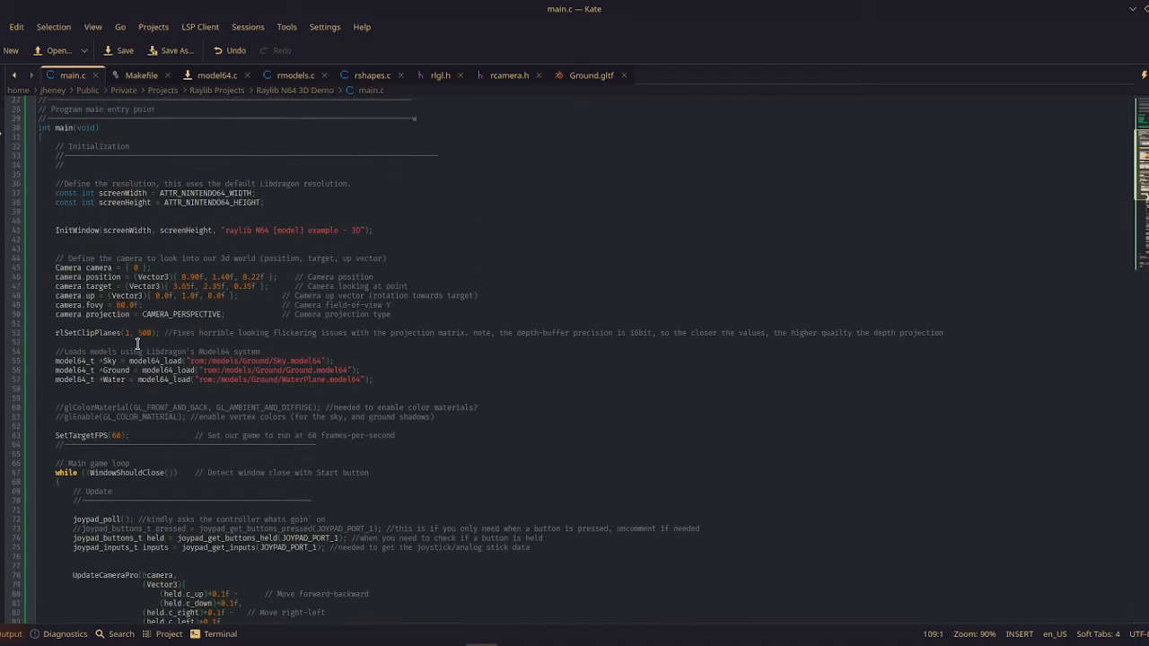
Restore the glColorMaterial and glEnable(GL_COLOR_MATERIAL) lines in main.c and save, comment both out again, and save the file.
{"action": "key", "text": "ctrl+z"}
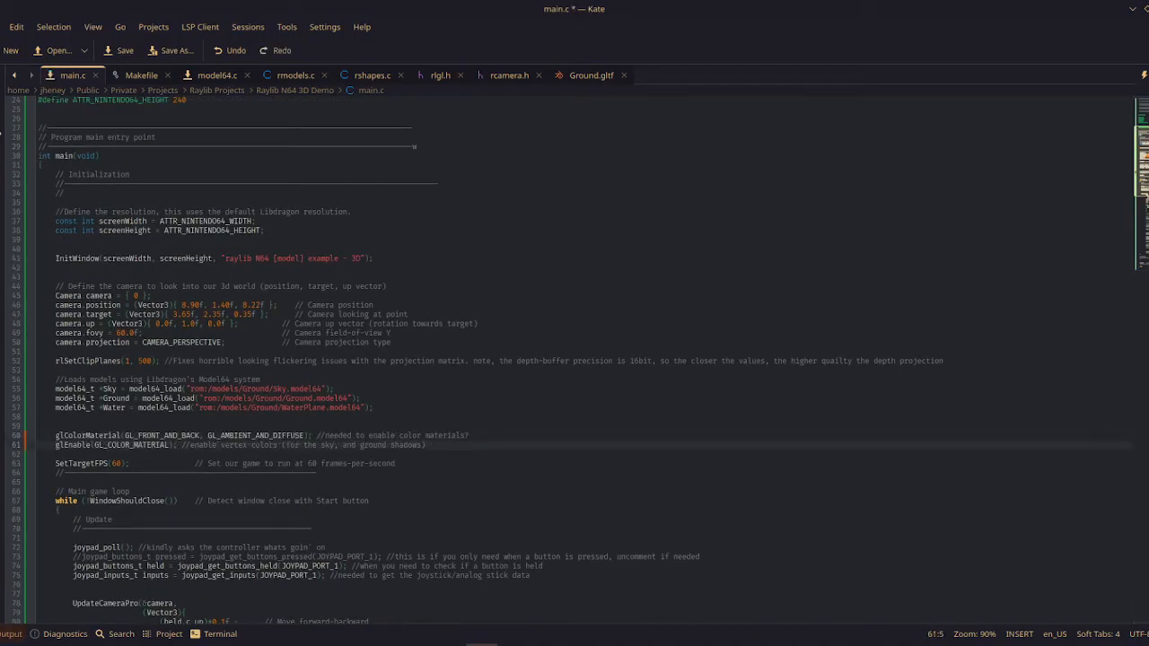
{"action": "key", "text": "ctrl+s"}
{"action": "key", "text": "ctrl+/"}
{"action": "left_click", "coordinate": [59, 435]}
{"action": "key", "text": "ctrl+slash"}
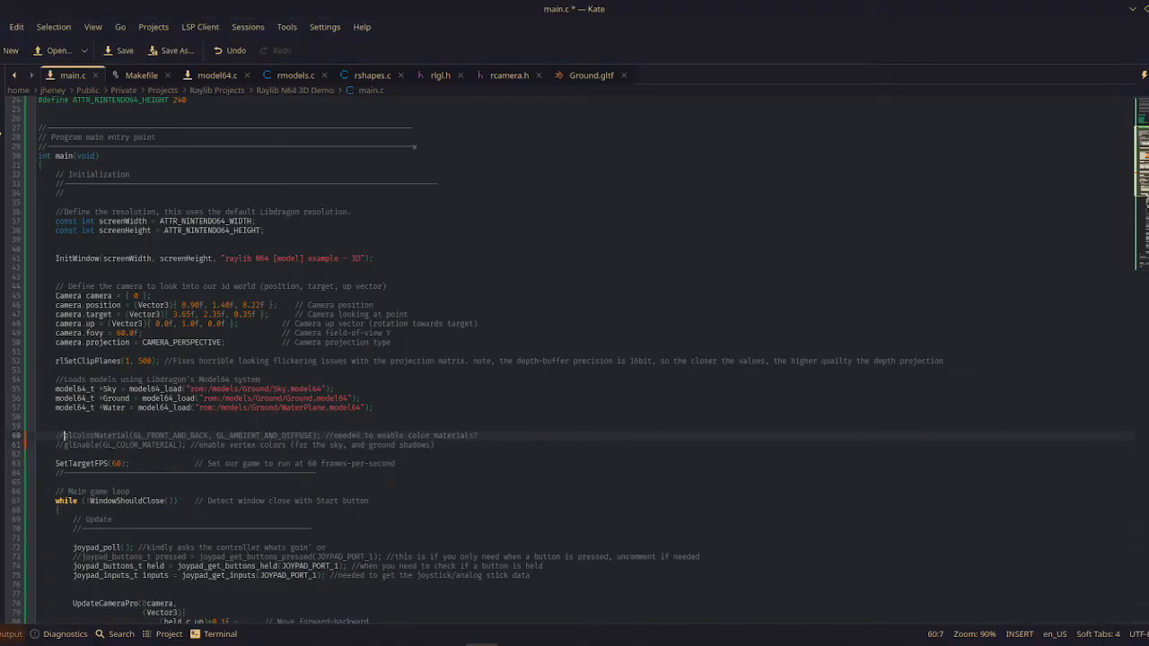
{"action": "key", "text": "ctrl+s"}
{"action": "left_click", "coordinate": [38, 454]}
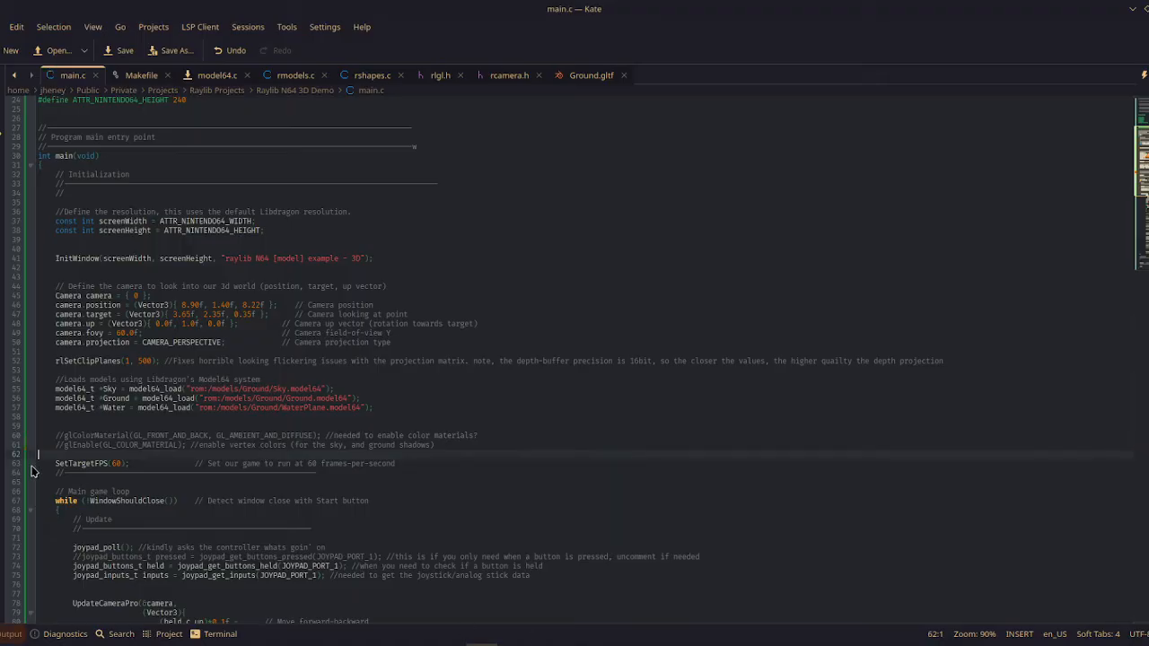
Switch back to the emulator and restart the demo from the recent games to view the terrain again.
{"action": "key", "text": "alt+Tab"}
{"action": "left_click", "coordinate": [3, 23]}
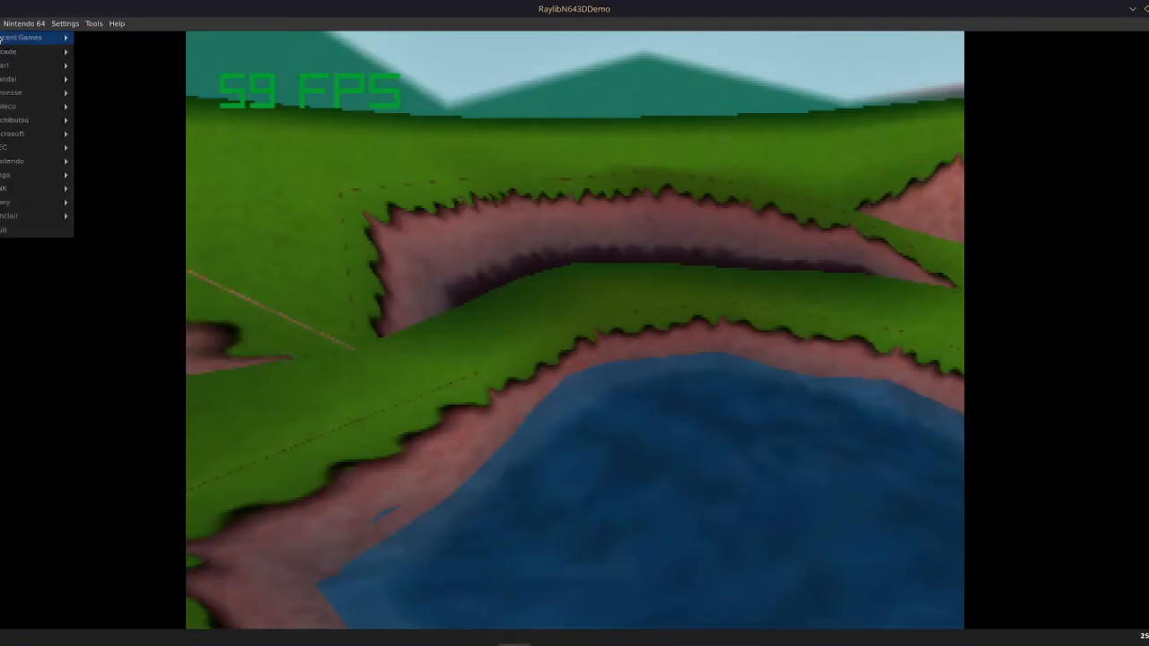
{"action": "mouse_move", "coordinate": [50, 38]}
{"action": "left_click", "coordinate": [106, 39]}
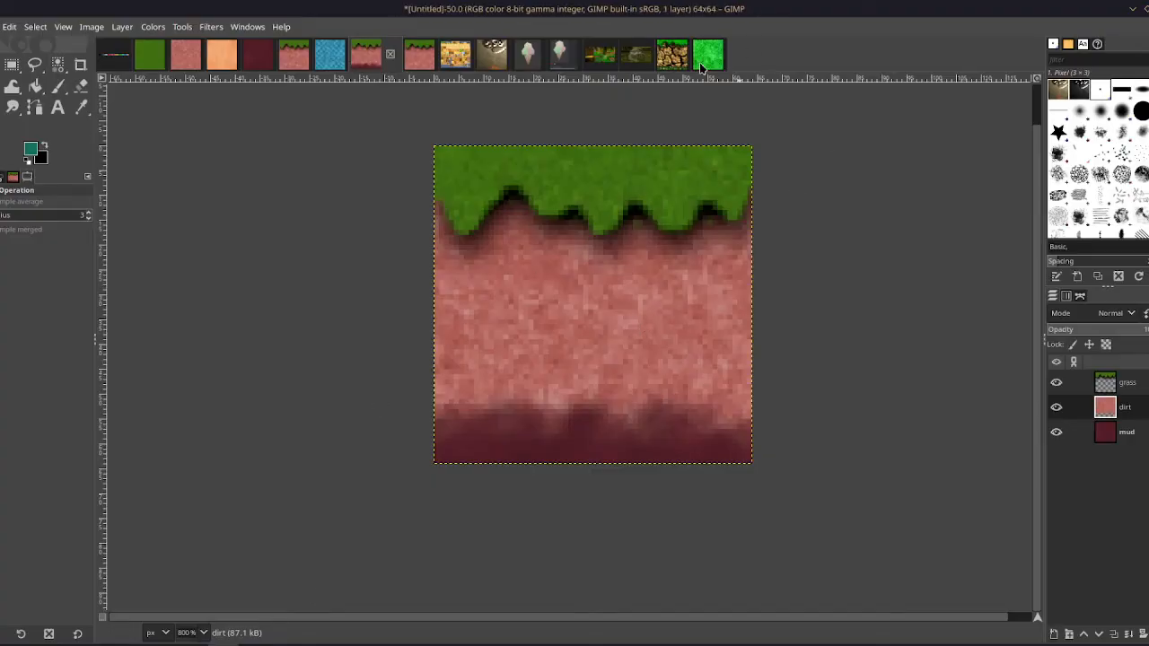
In GIMP, compare the dirt and sand textures with the bright green, metal and sandstone-sheet reference textures.
{"action": "left_click", "coordinate": [704, 61]}
{"action": "left_click", "coordinate": [185, 58]}
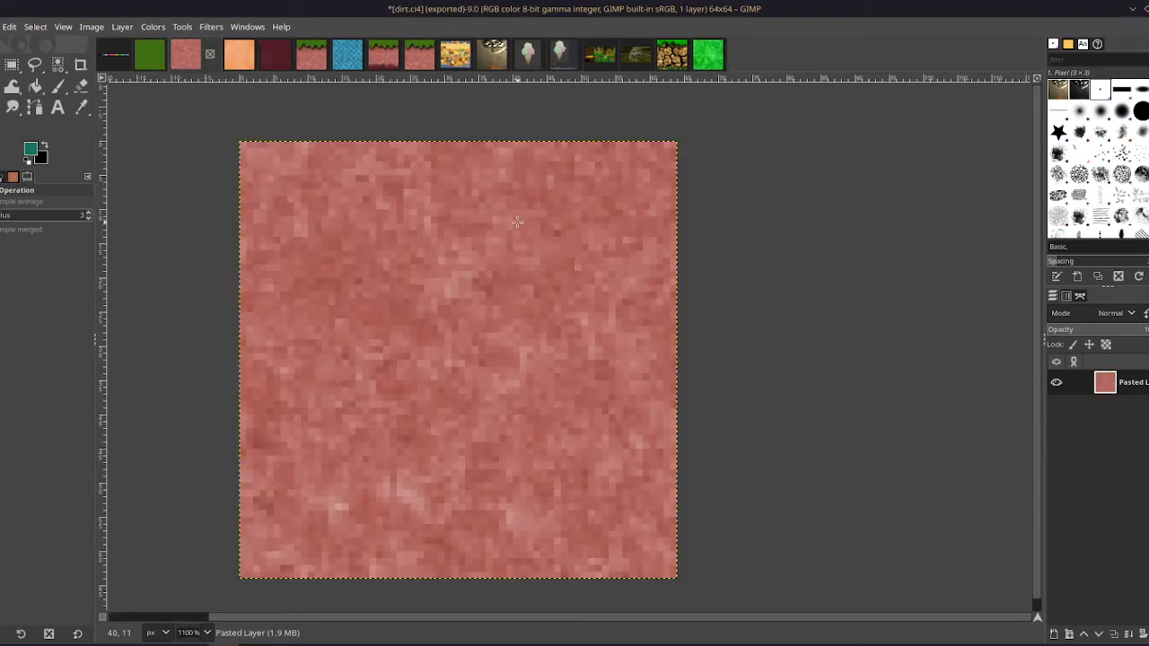
{"action": "left_click", "coordinate": [239, 56]}
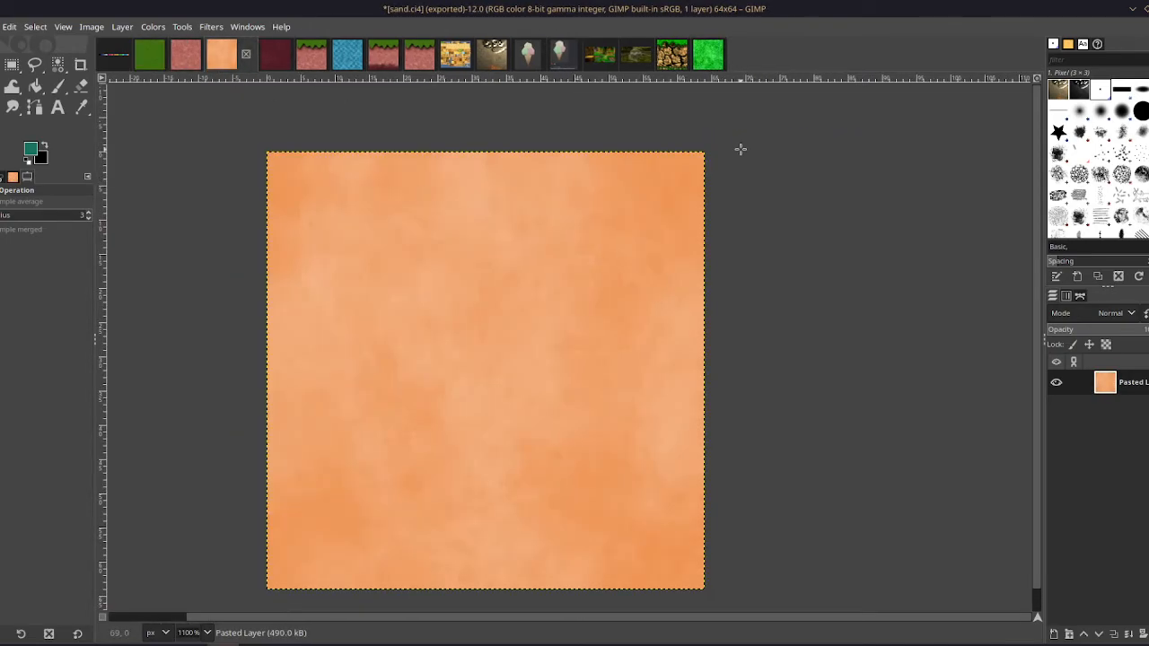
{"action": "left_click", "coordinate": [705, 57]}
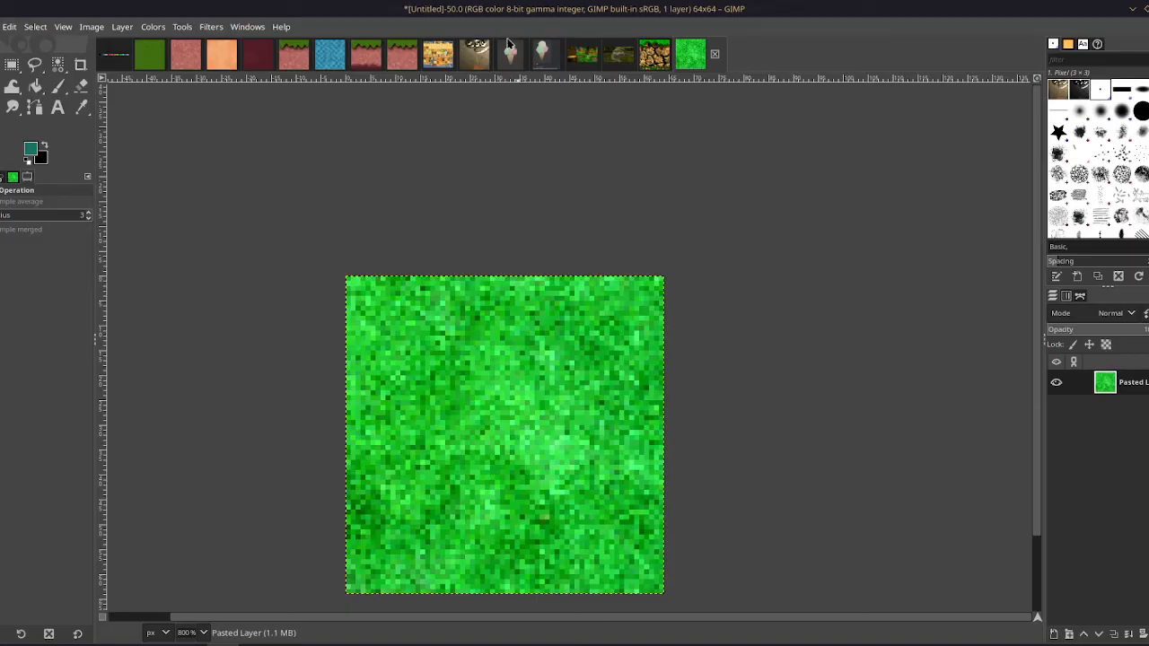
{"action": "left_click", "coordinate": [478, 52]}
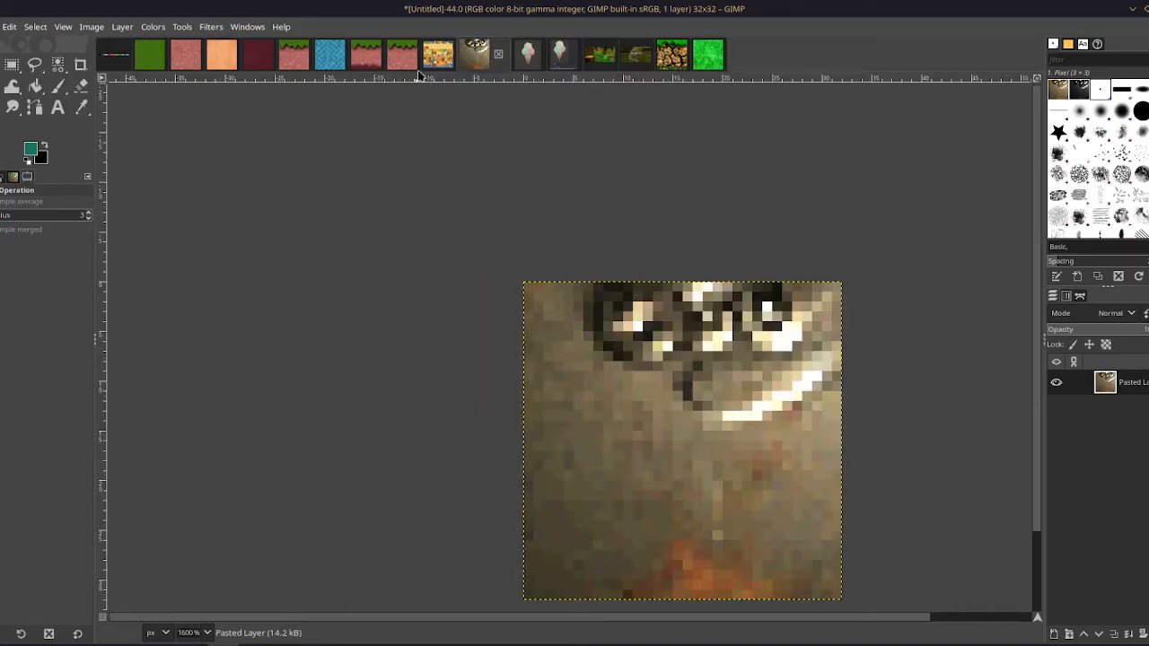
{"action": "left_click", "coordinate": [438, 54]}
{"action": "scroll", "coordinate": [492, 575], "scroll_direction": "down", "scroll_amount": 4}
{"action": "scroll", "coordinate": [629, 395], "scroll_direction": "up", "scroll_amount": 1}
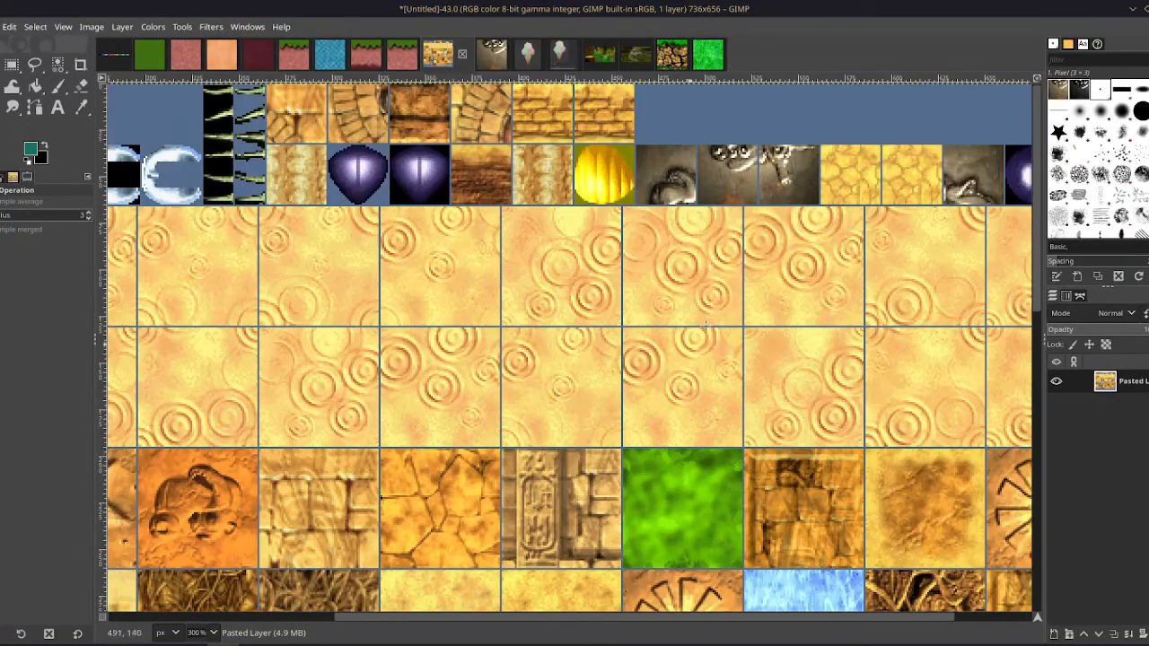
Measure the middle metal tile on the sandstone sheet with a rectangular selection about 30 px tall.
{"action": "scroll", "coordinate": [697, 180], "scroll_direction": "up", "scroll_amount": 5}
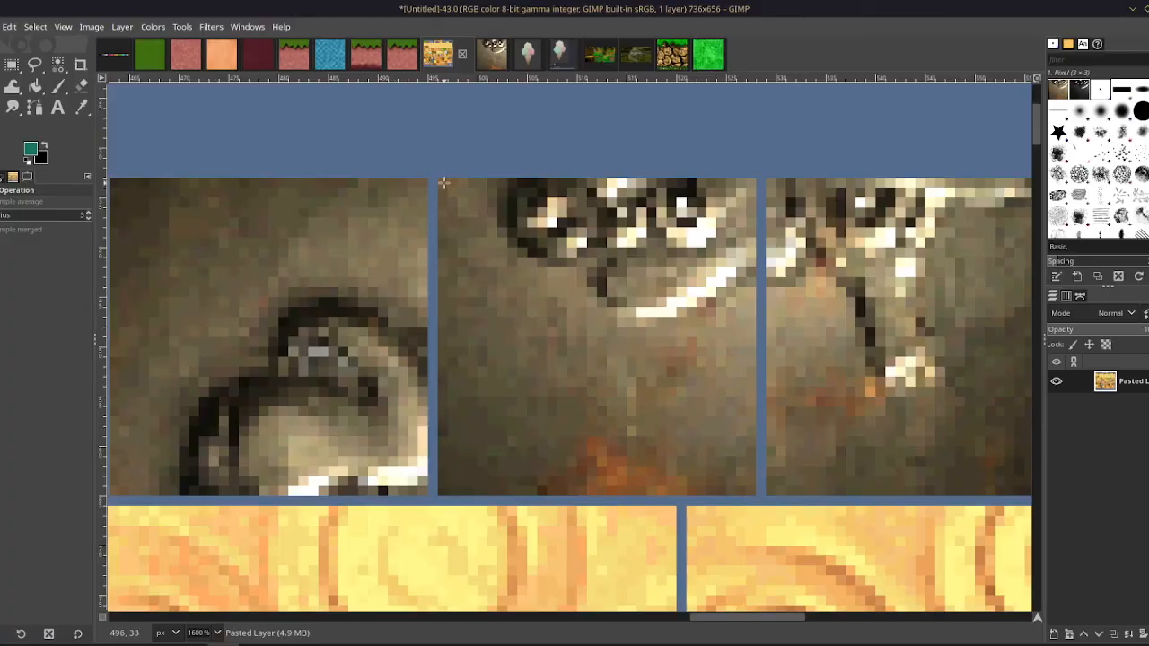
{"action": "key", "text": "ctrl+shift+f"}
{"action": "left_click", "coordinate": [199, 343]}
{"action": "key", "text": "r"}
{"action": "left_click_drag", "start_coordinate": [438, 188], "coordinate": [745, 486]}
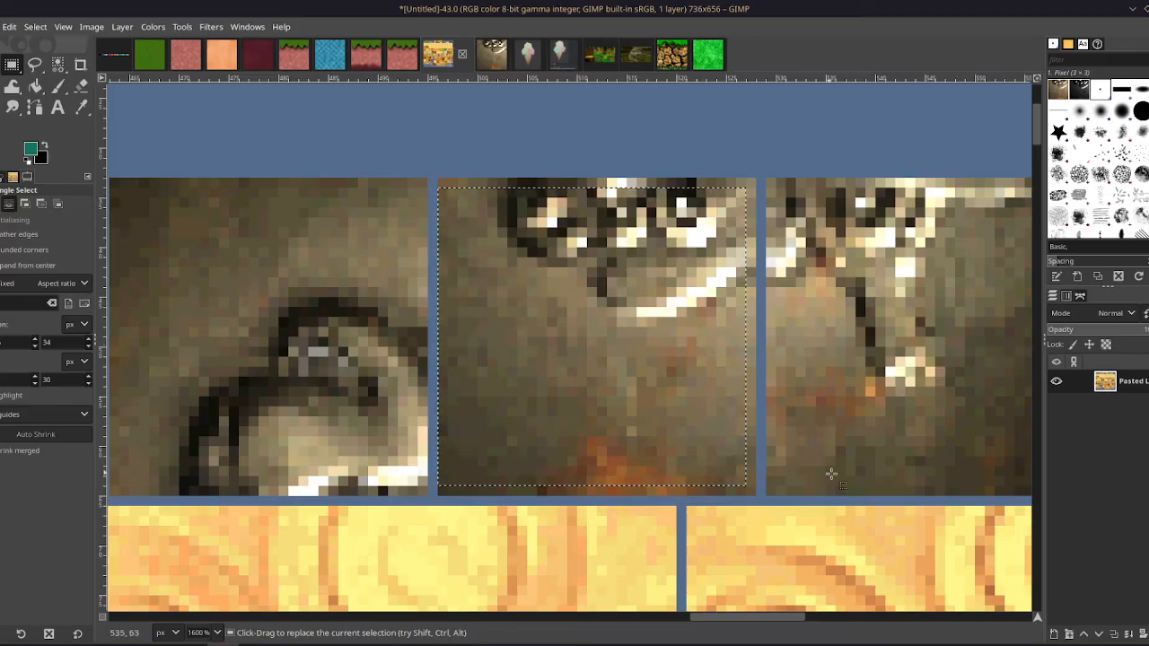
Measure the first metal tile, beside the yellow ribbed sphere, with a rectangular selection 32 px tall.
{"action": "scroll", "coordinate": [629, 454], "scroll_direction": "down", "scroll_amount": 3}
{"action": "scroll", "coordinate": [590, 416], "scroll_direction": "down", "scroll_amount": 2}
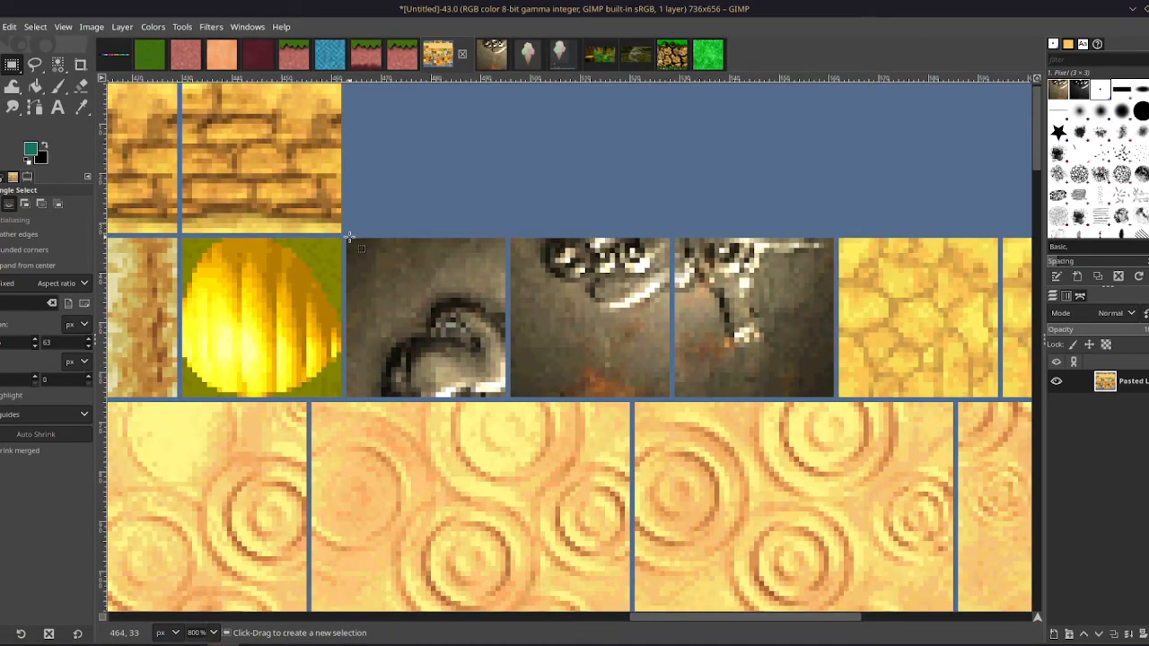
{"action": "left_click_drag", "start_coordinate": [349, 236], "coordinate": [503, 400]}
{"action": "scroll", "coordinate": [539, 431], "scroll_direction": "up", "scroll_amount": 3}
{"action": "scroll", "coordinate": [681, 405], "scroll_direction": "down", "scroll_amount": 2}
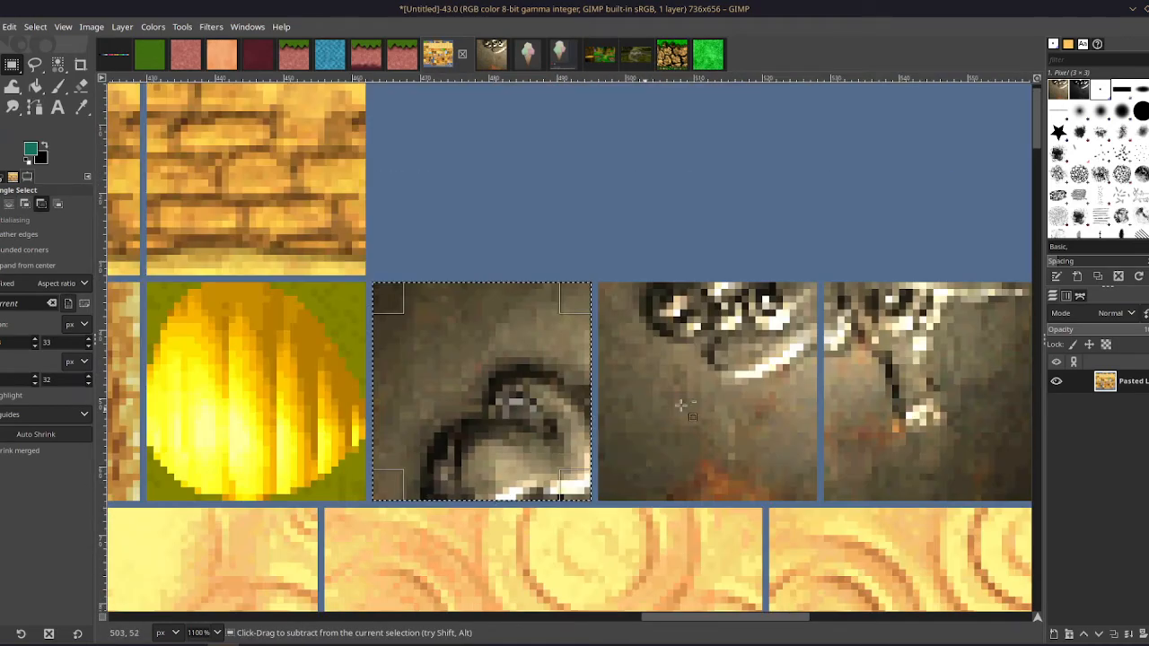
Inspect the seam between the two adjoining metal tiles and select an area 26 px tall inside the first of them.
{"action": "scroll", "coordinate": [760, 461], "scroll_direction": "up", "scroll_amount": 2}
{"action": "scroll", "coordinate": [808, 314], "scroll_direction": "down", "scroll_amount": 1}
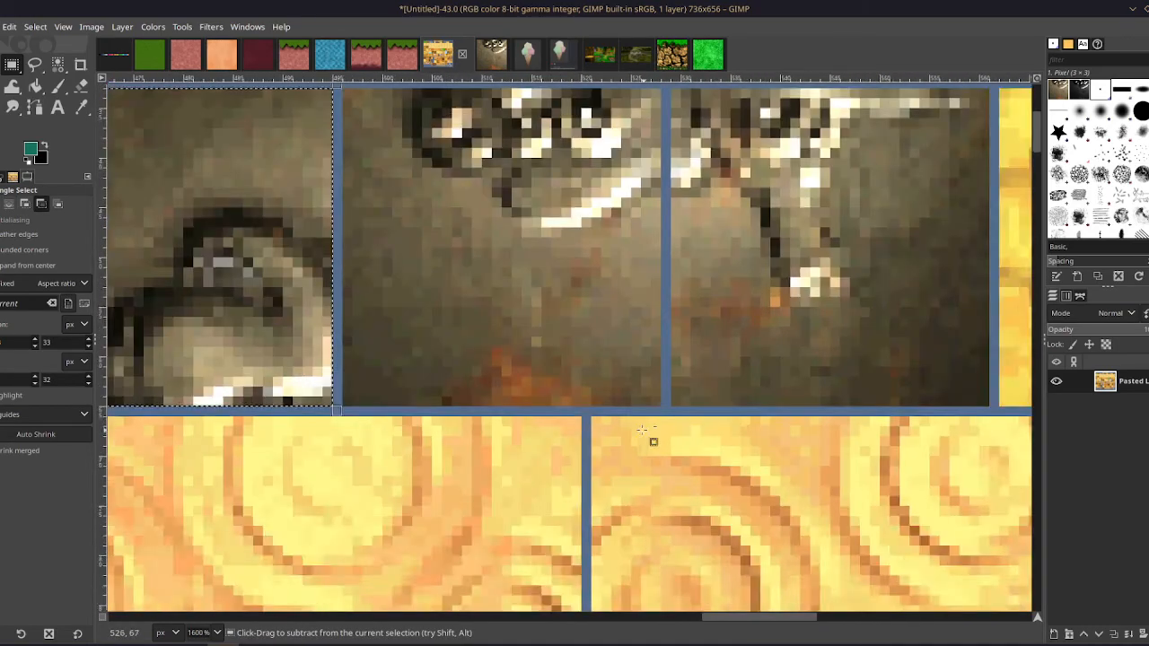
{"action": "scroll", "coordinate": [642, 430], "scroll_direction": "up", "scroll_amount": 1}
{"action": "scroll", "coordinate": [580, 493], "scroll_direction": "down", "scroll_amount": 1}
{"action": "scroll", "coordinate": [539, 320], "scroll_direction": "up", "scroll_amount": 1}
{"action": "scroll", "coordinate": [559, 234], "scroll_direction": "down", "scroll_amount": 1}
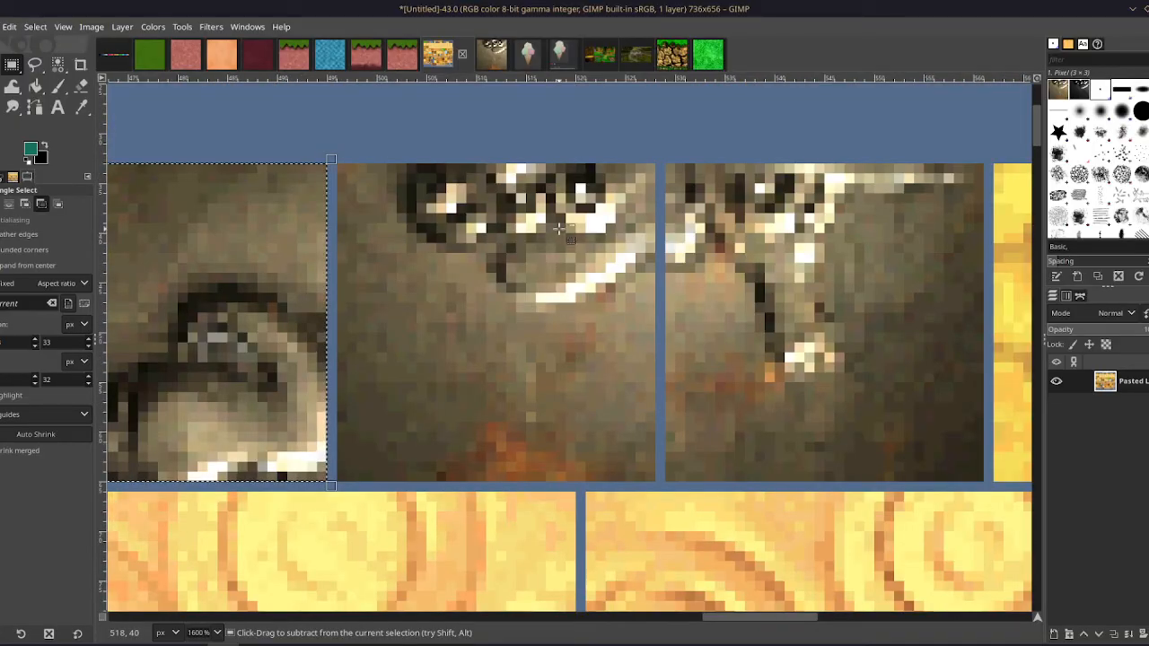
{"action": "left_click_drag", "start_coordinate": [446, 214], "coordinate": [606, 472]}
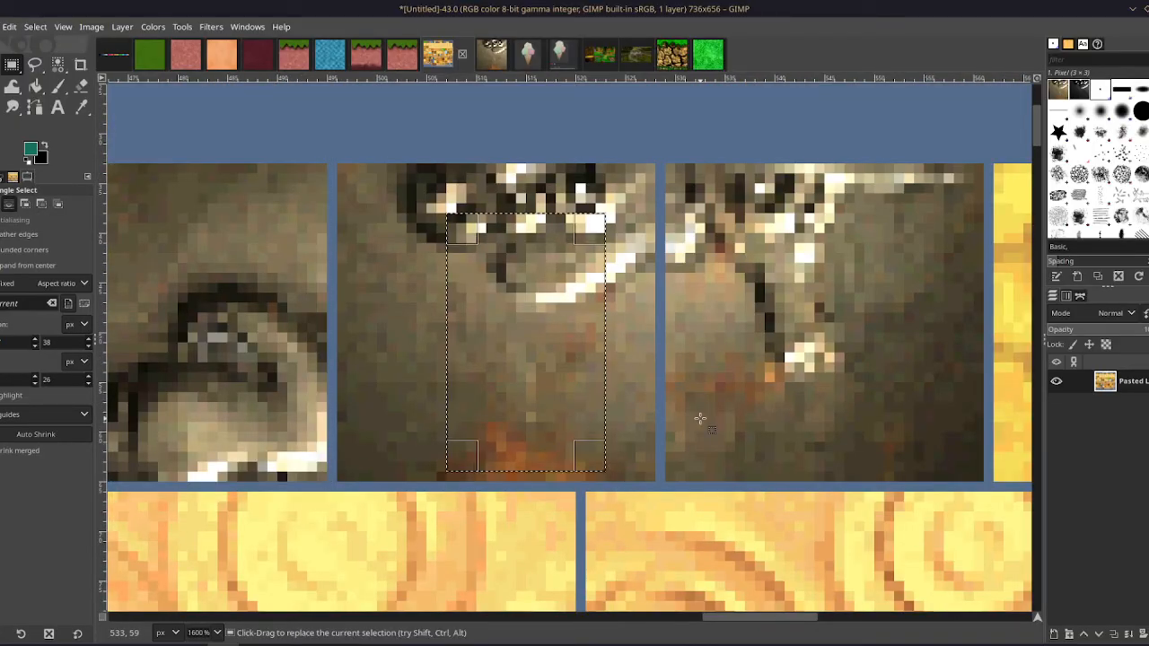
Examine the sheet's different tile sizes, from the ringed sand tiles and narrow edge strip to the stone, beach and root tiles.
{"action": "scroll", "coordinate": [700, 418], "scroll_direction": "down", "scroll_amount": 2}
{"action": "scroll", "coordinate": [754, 448], "scroll_direction": "down", "scroll_amount": 2}
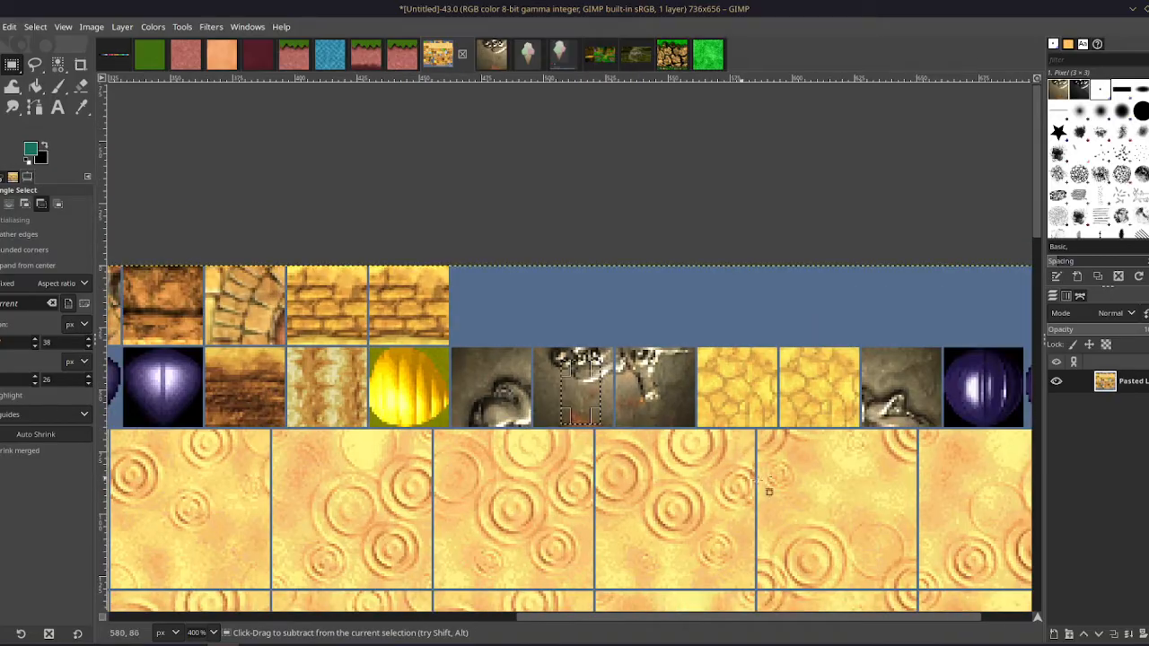
{"action": "scroll", "coordinate": [918, 444], "scroll_direction": "up", "scroll_amount": 2}
{"action": "scroll", "coordinate": [589, 406], "scroll_direction": "down", "scroll_amount": 2}
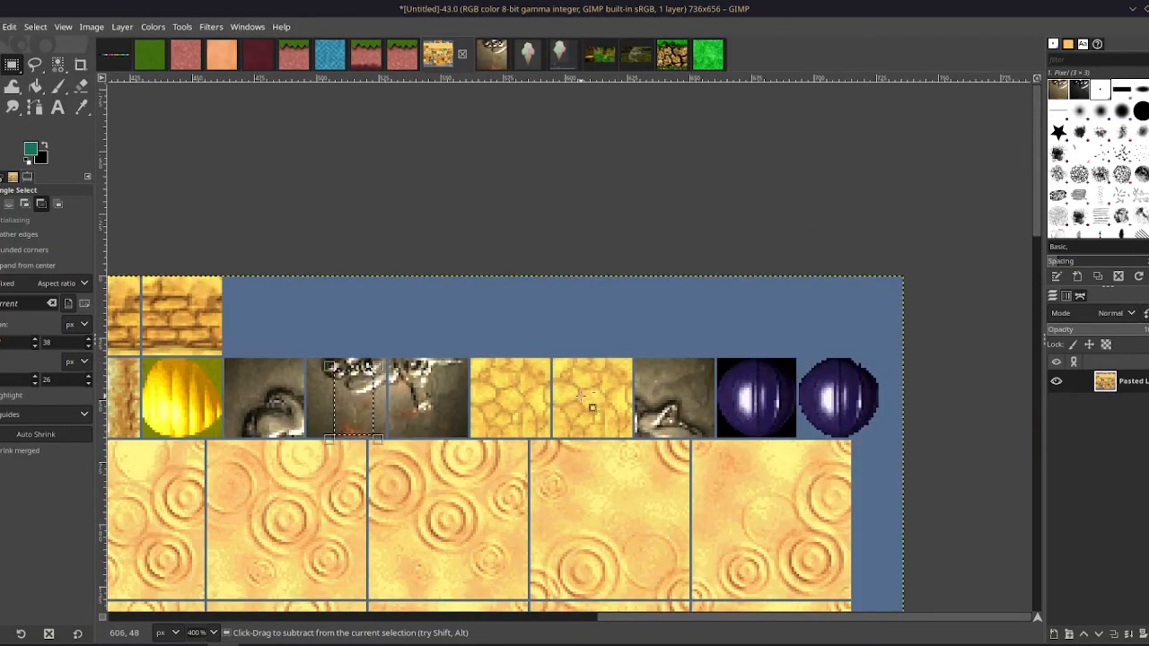
{"action": "scroll", "coordinate": [798, 297], "scroll_direction": "down", "scroll_amount": 5}
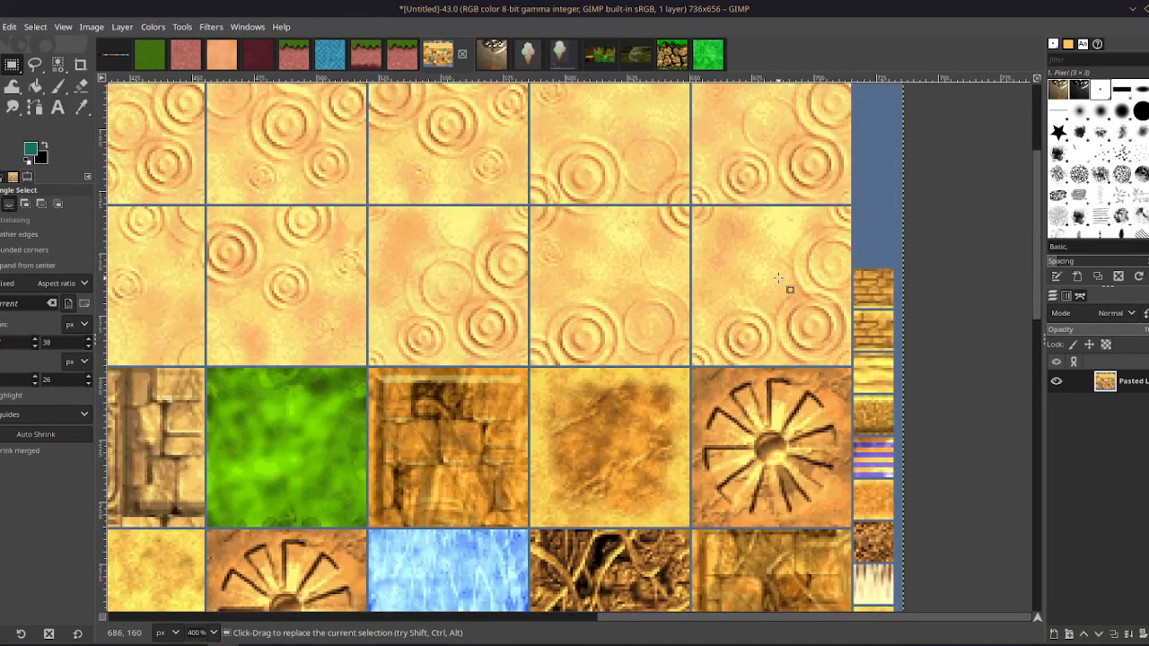
{"action": "scroll", "coordinate": [948, 371], "scroll_direction": "up", "scroll_amount": 5}
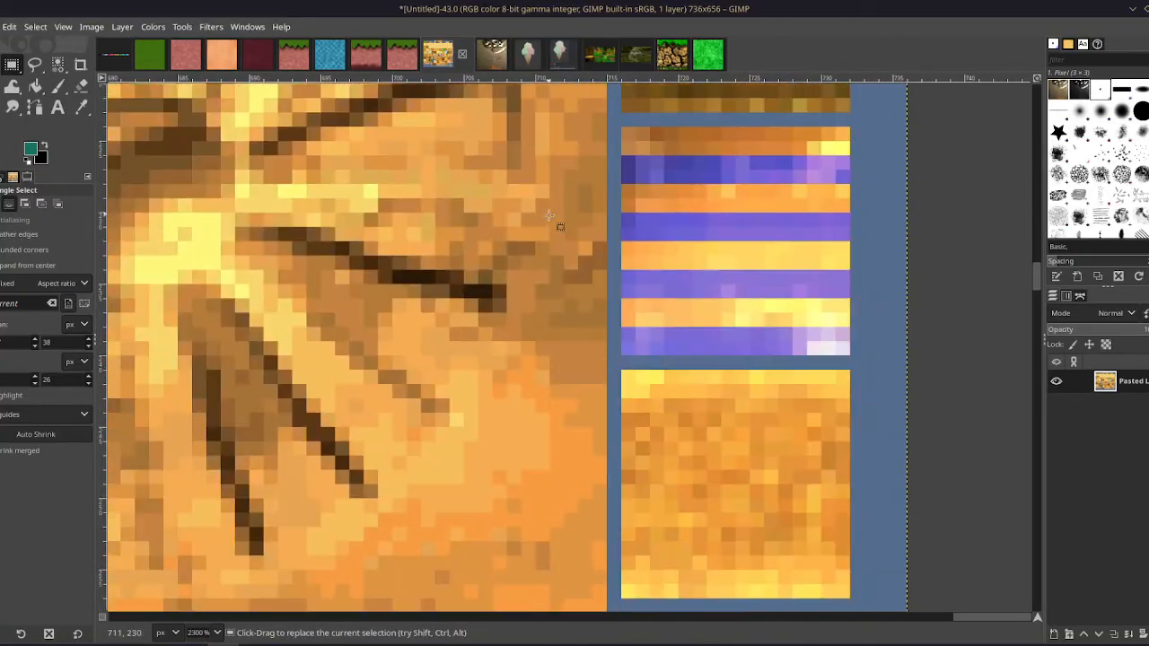
{"action": "scroll", "coordinate": [847, 358], "scroll_direction": "down", "scroll_amount": 7}
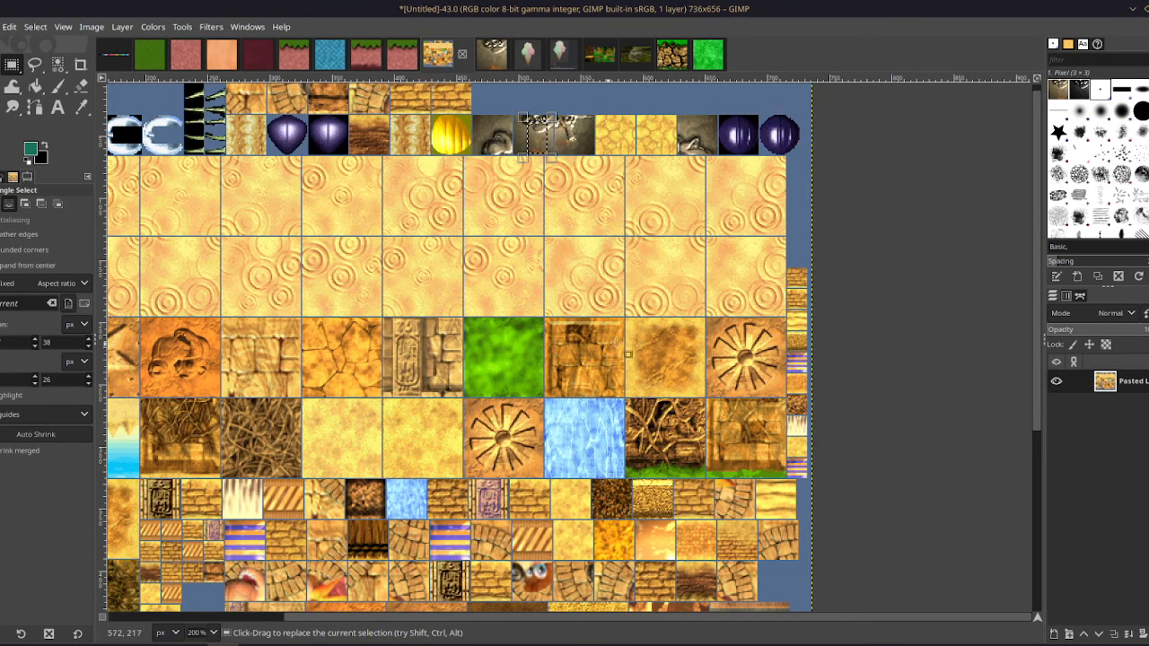
{"action": "scroll", "coordinate": [628, 354], "scroll_direction": "down", "scroll_amount": 4, "text": "ctrl"}
{"action": "scroll", "coordinate": [496, 418], "scroll_direction": "up", "scroll_amount": 7, "text": "ctrl"}
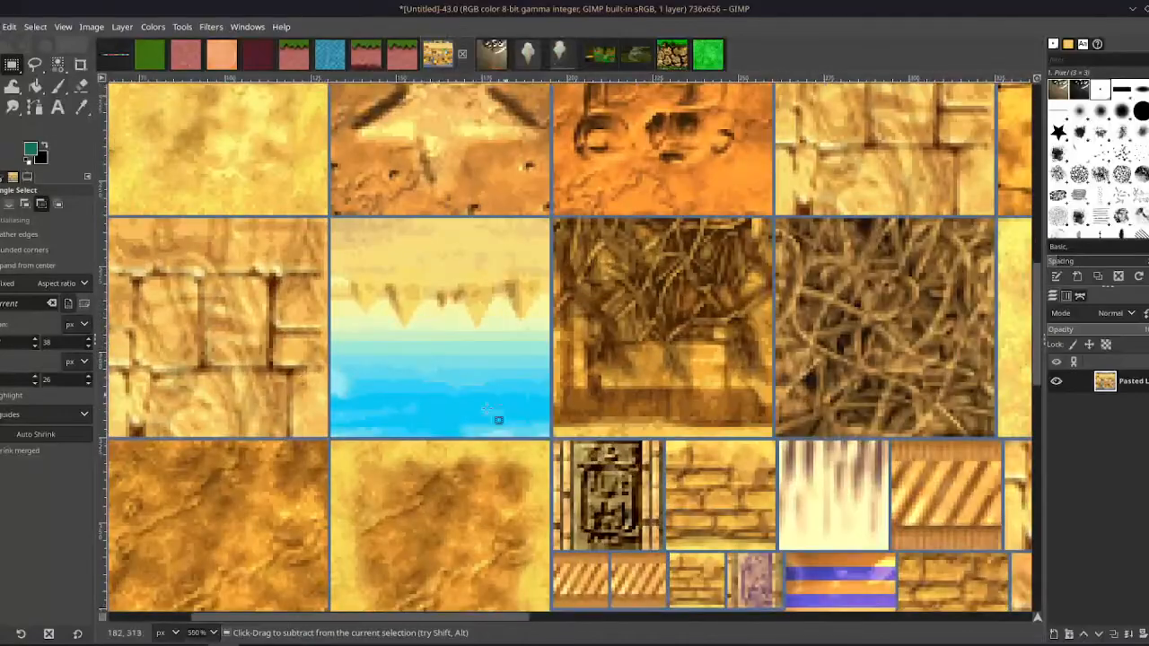
{"action": "scroll", "coordinate": [486, 410], "scroll_direction": "up", "scroll_amount": 2, "text": "ctrl"}
{"action": "scroll", "coordinate": [477, 402], "scroll_direction": "down", "scroll_amount": 6, "text": "ctrl"}
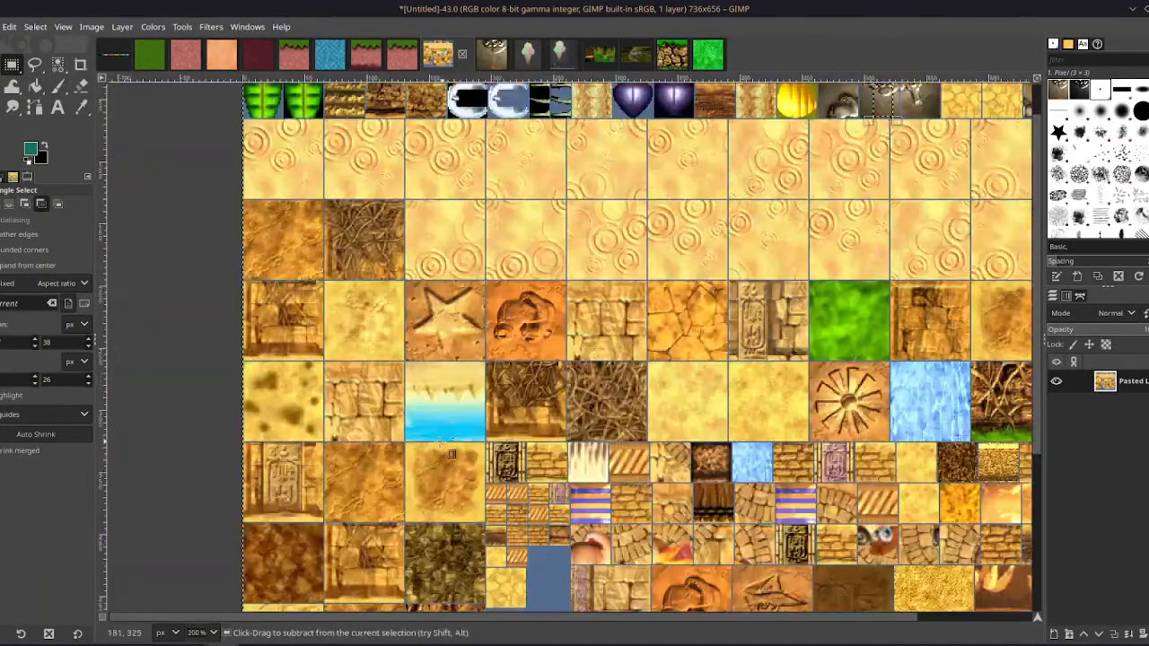
Measure the topmost small brick tile in the sheet's narrow edge strip with a rectangular selection 16 px tall.
{"action": "scroll", "coordinate": [772, 186], "scroll_direction": "up", "scroll_amount": 8, "text": "ctrl"}
{"action": "scroll", "coordinate": [929, 175], "scroll_direction": "down", "scroll_amount": 2, "text": "ctrl"}
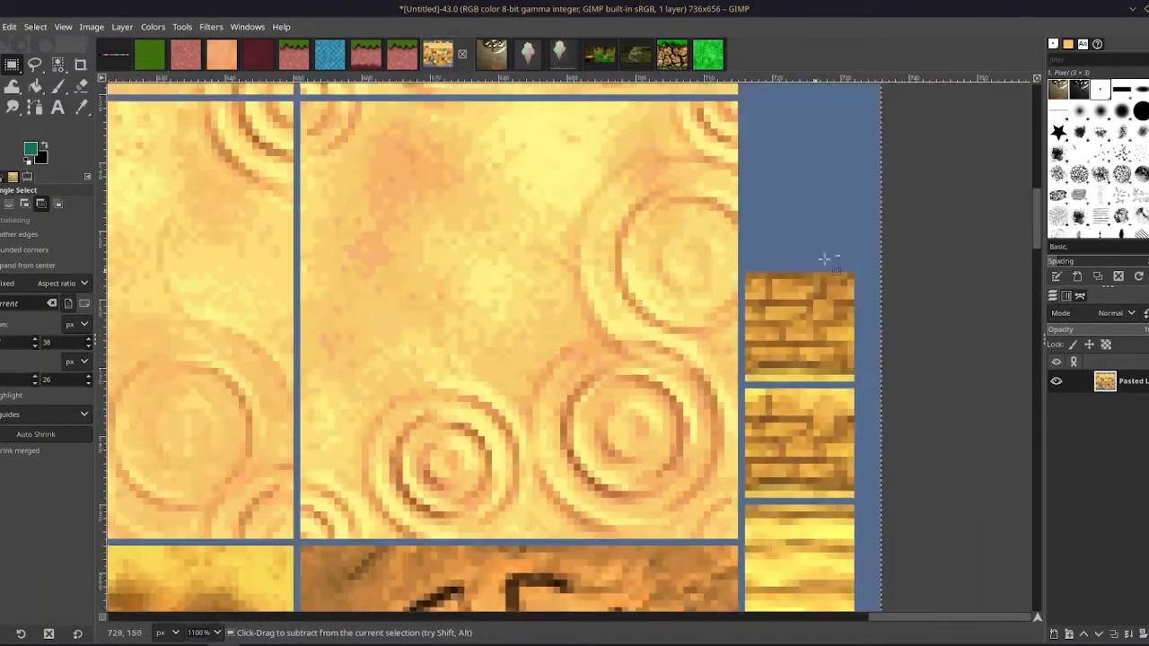
{"action": "scroll", "coordinate": [853, 488], "scroll_direction": "up", "scroll_amount": 2, "text": "ctrl"}
{"action": "left_click_drag", "start_coordinate": [873, 526], "coordinate": [639, 299]}
{"action": "scroll", "coordinate": [644, 403], "scroll_direction": "down", "scroll_amount": 7, "text": "ctrl"}
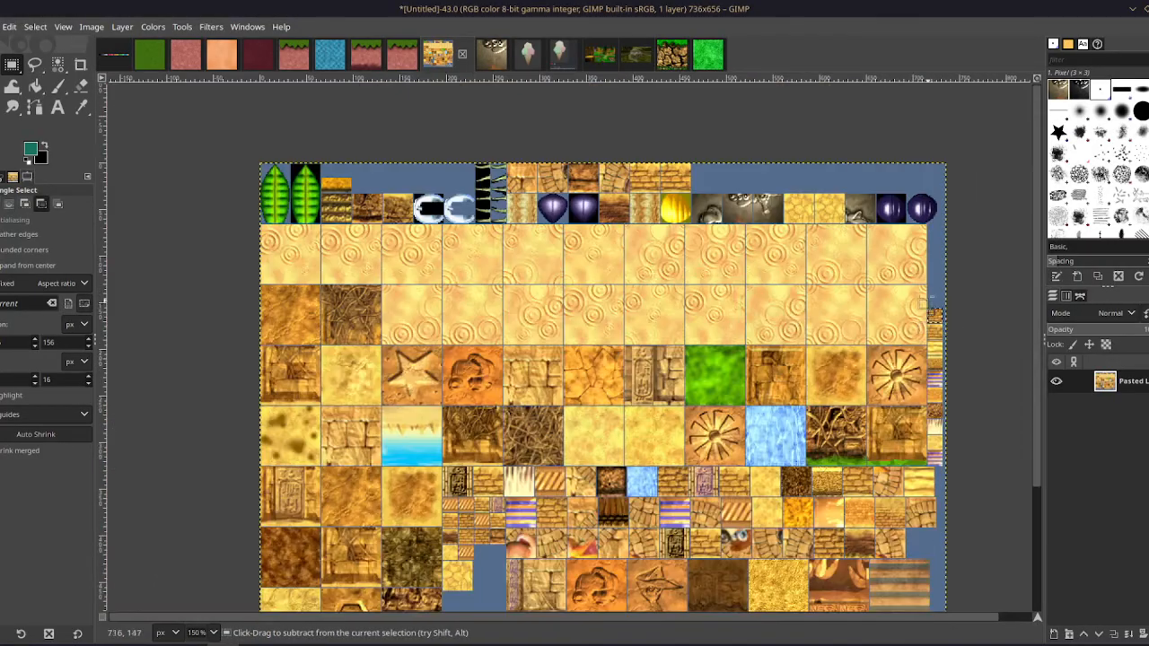
Inspect the sheet's green tile, compare Grass2Dirt2.xcf with the grass-topped rock reference texture, and return to the sandstone sheet.
{"action": "scroll", "coordinate": [644, 405], "scroll_direction": "up", "scroll_amount": 4, "text": "ctrl"}
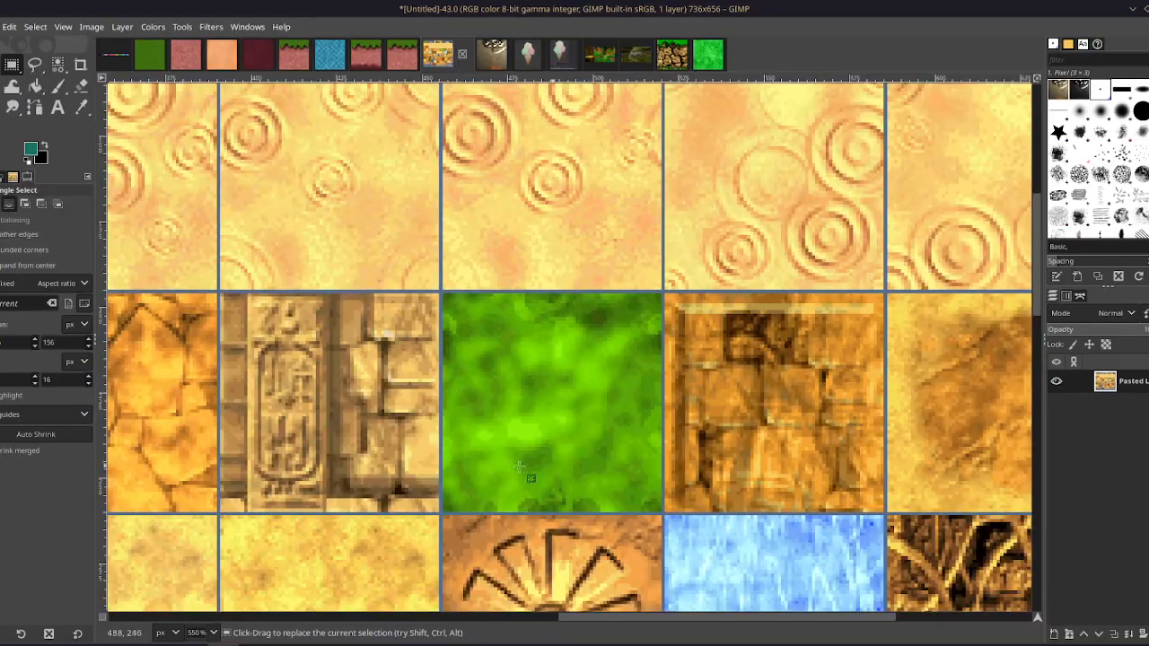
{"action": "scroll", "coordinate": [603, 371], "scroll_direction": "down", "scroll_amount": 2, "text": "ctrl"}
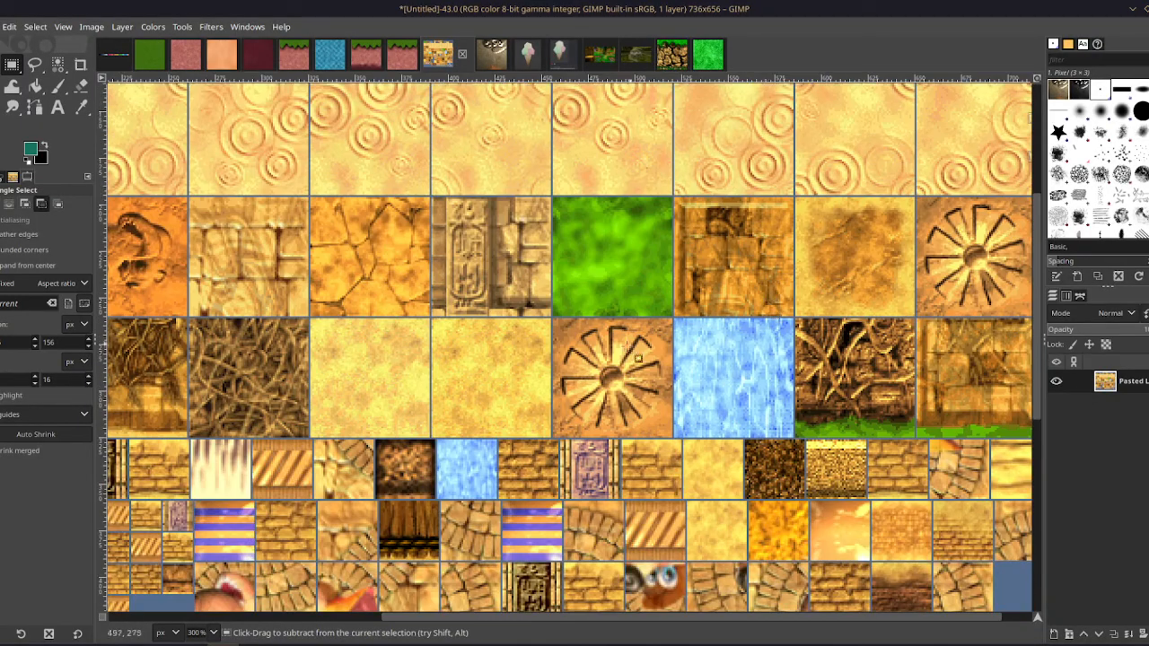
{"action": "scroll", "coordinate": [635, 358], "scroll_direction": "down", "scroll_amount": 1, "text": "ctrl"}
{"action": "left_click", "coordinate": [289, 55]}
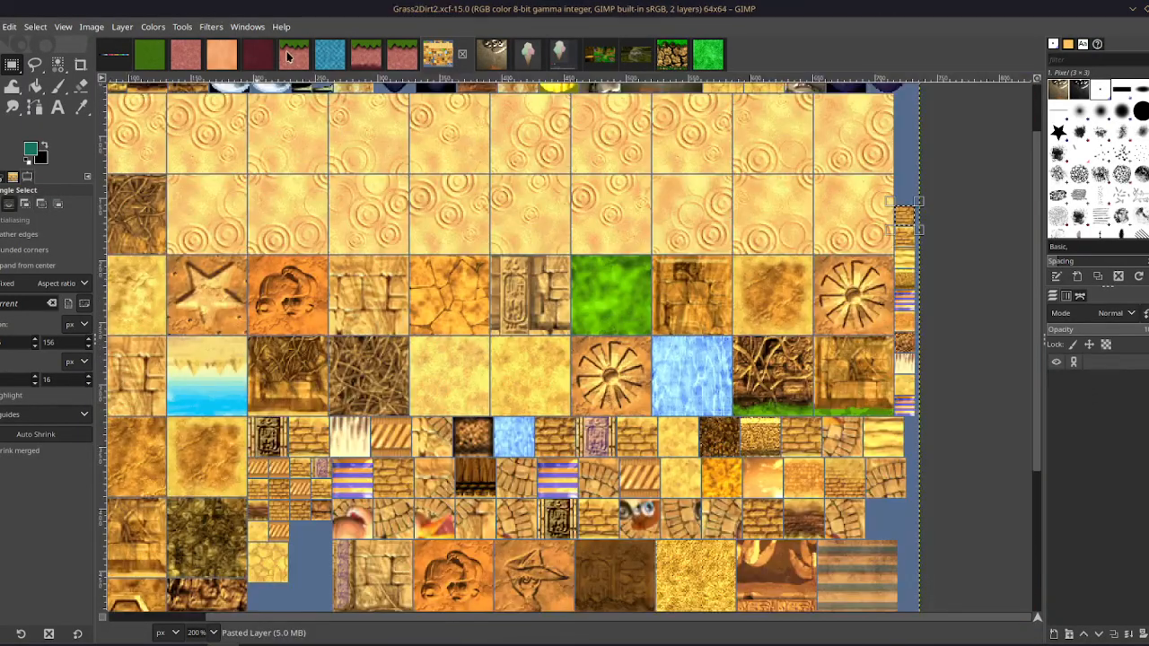
{"action": "scroll", "coordinate": [575, 345], "scroll_direction": "down", "scroll_amount": 2, "text": "ctrl"}
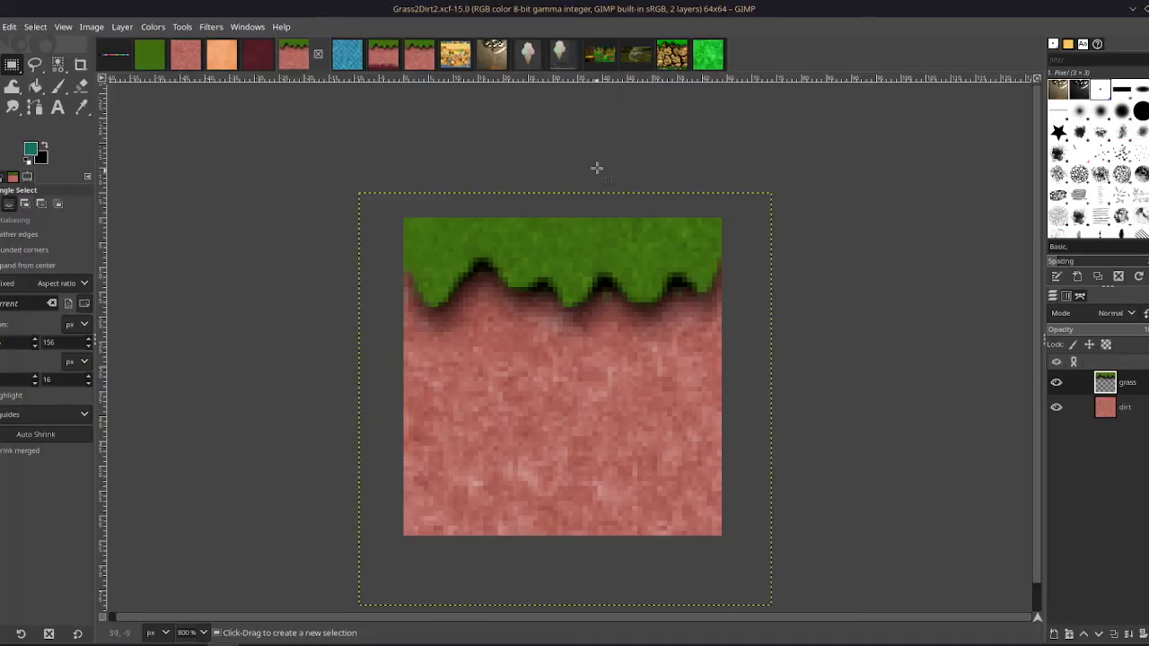
{"action": "left_click", "coordinate": [679, 63]}
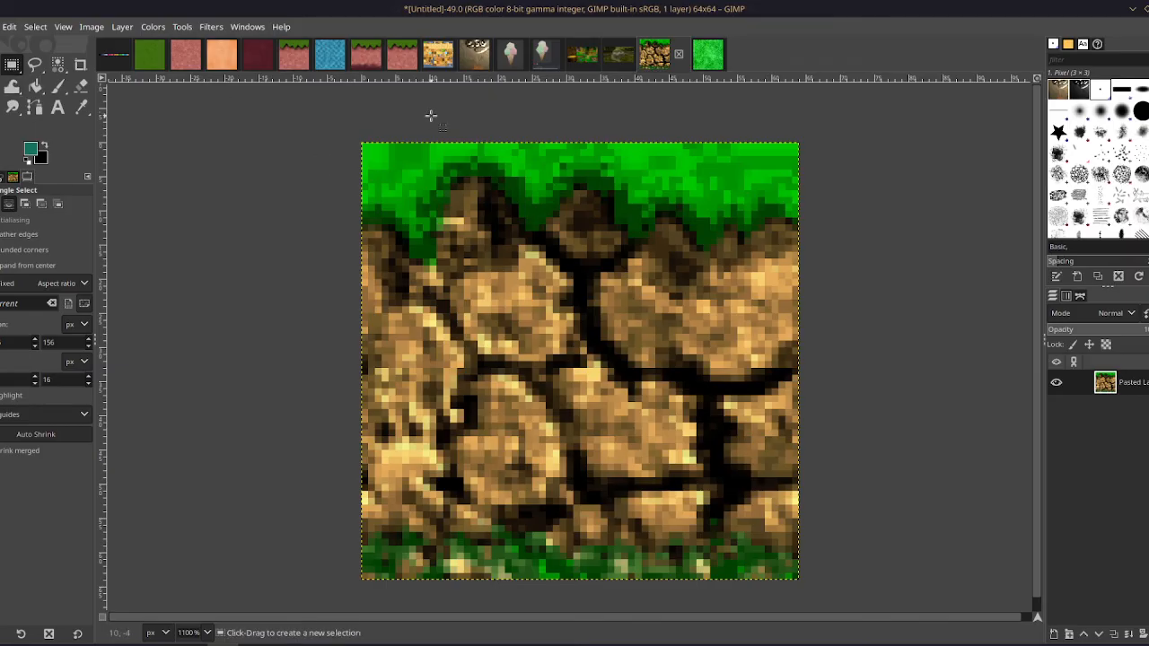
{"action": "left_click", "coordinate": [438, 54]}
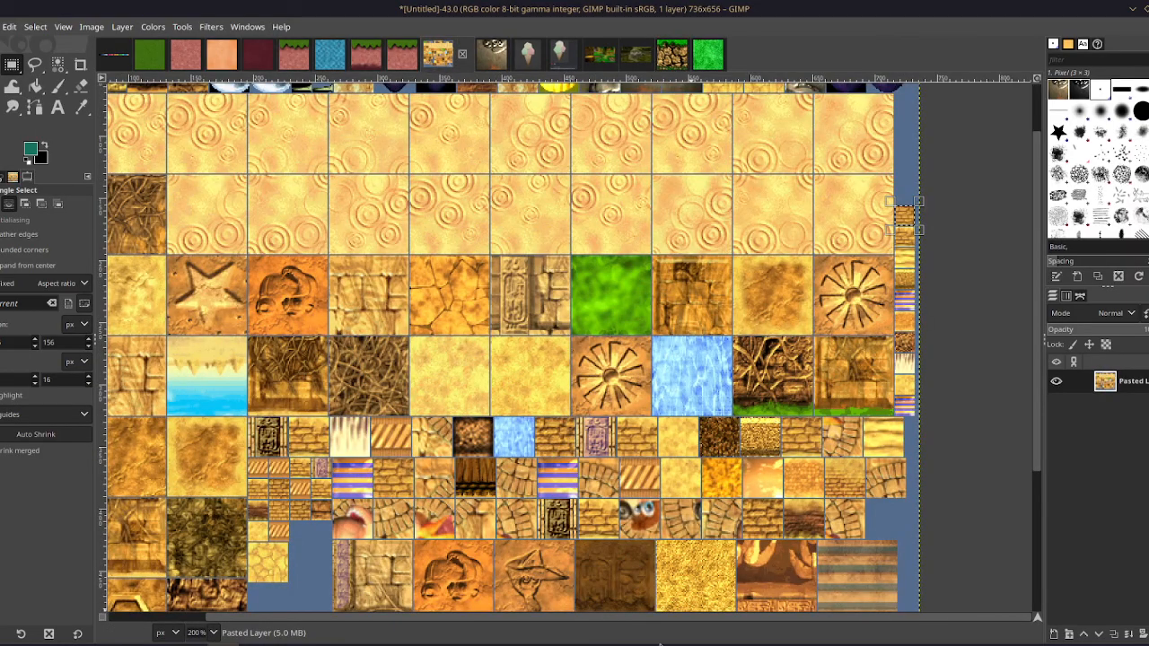